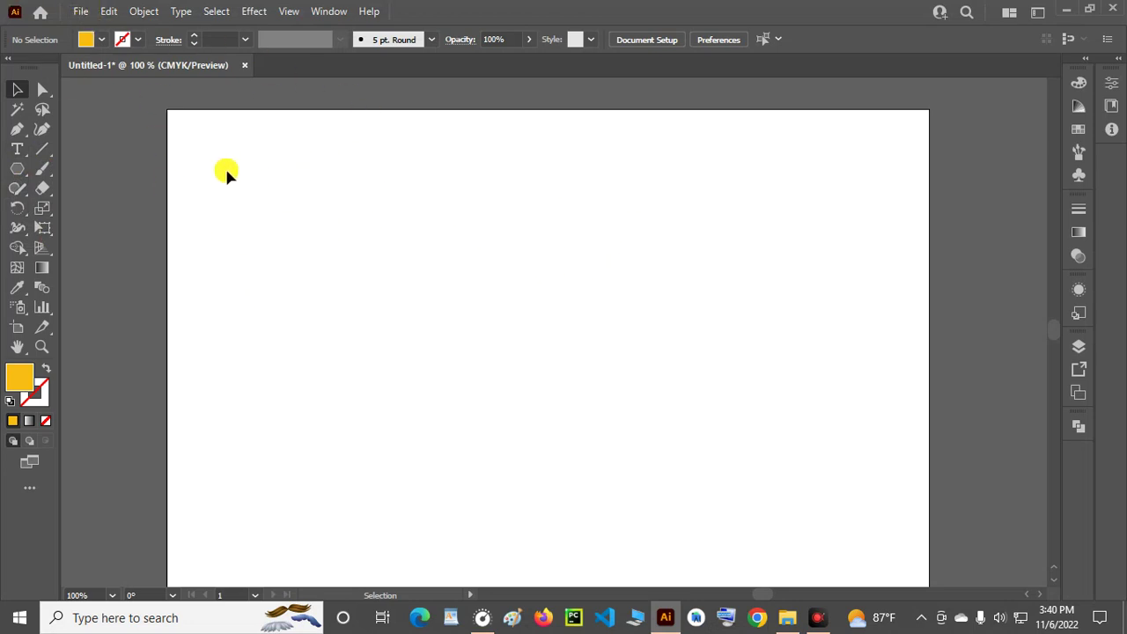
Place the Google-Workspace-Icons-bad.jpg image into the document, starting near the artboard's upper-left corner.
{"action": "left_click", "coordinate": [81, 12]}
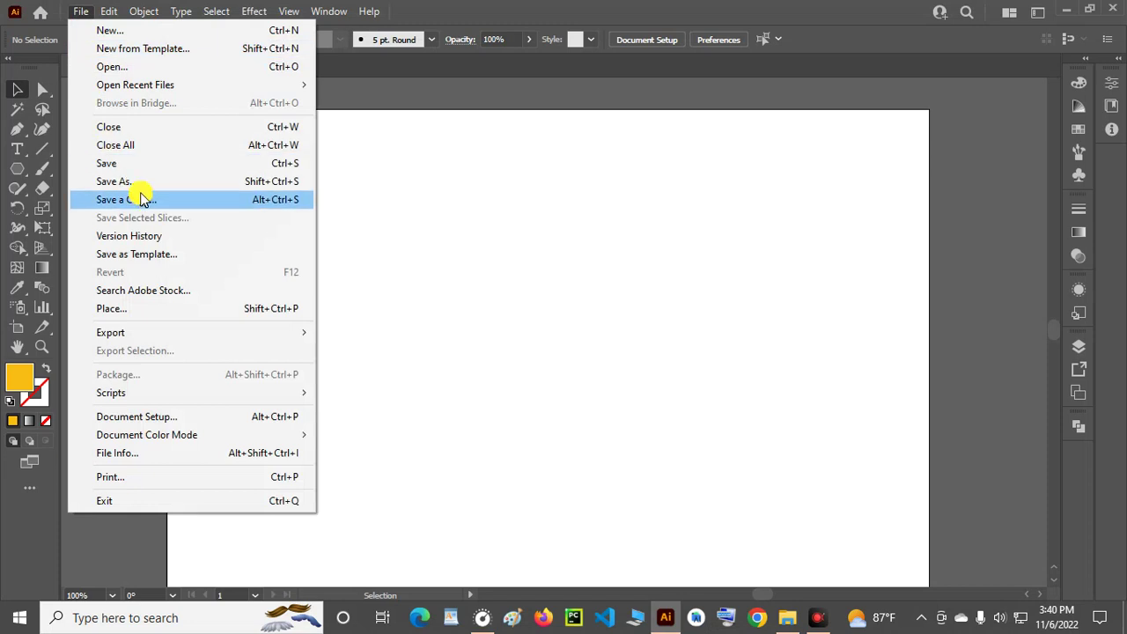
{"action": "left_click", "coordinate": [151, 310]}
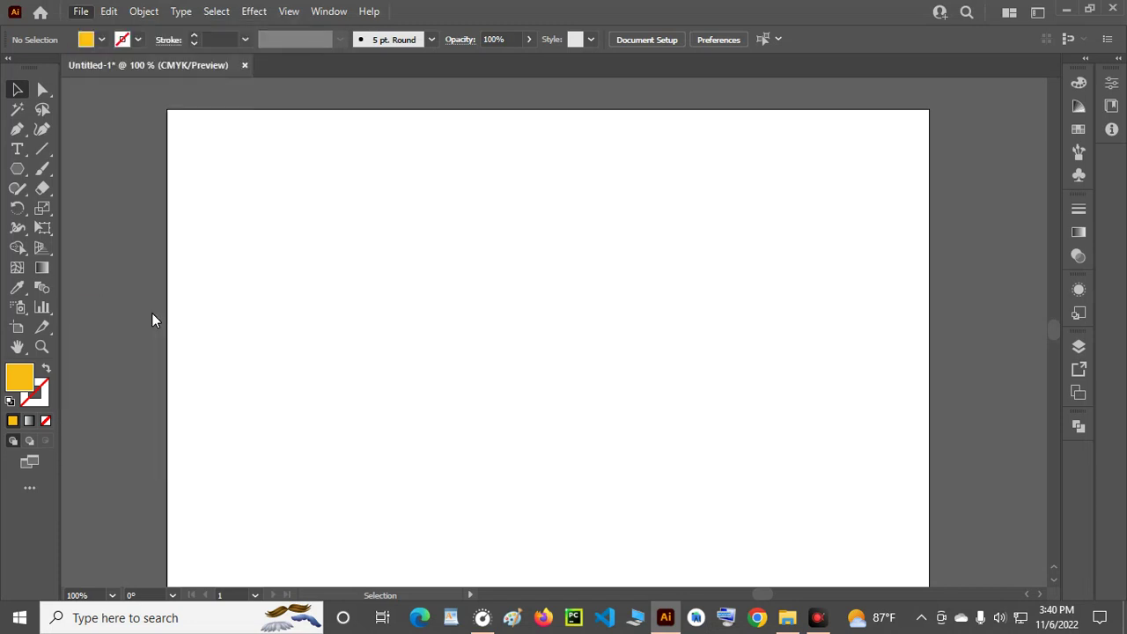
{"action": "scroll", "coordinate": [191, 296], "scroll_direction": "down", "scroll_amount": 5}
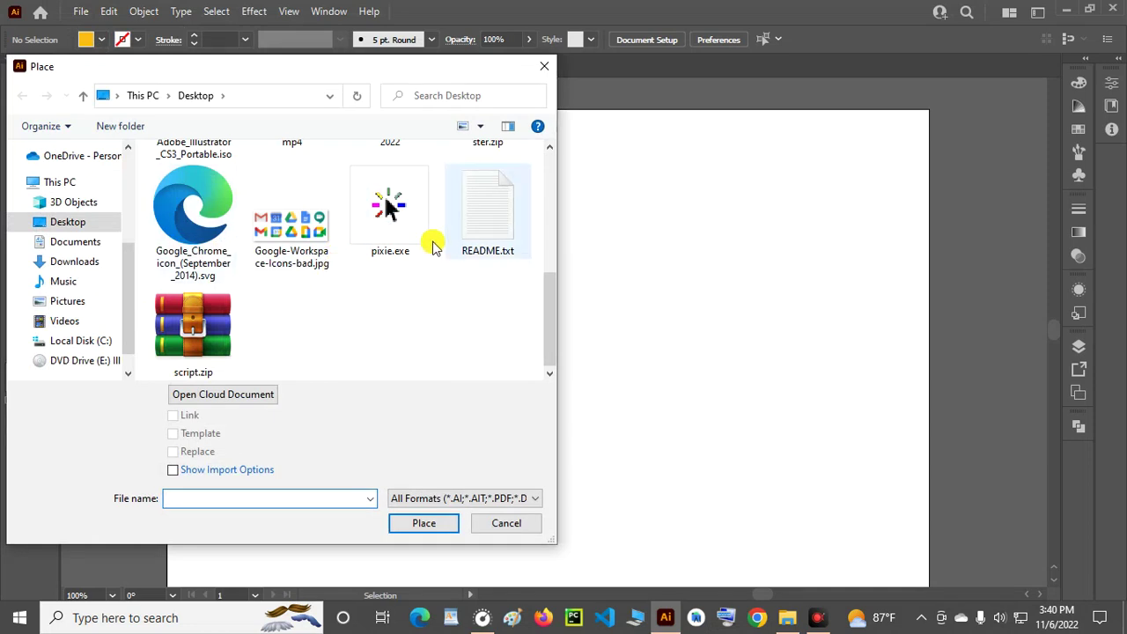
{"action": "scroll", "coordinate": [274, 266], "scroll_direction": "up", "scroll_amount": 1}
{"action": "left_click", "coordinate": [293, 331]}
{"action": "double_click", "coordinate": [294, 330]}
{"action": "left_click", "coordinate": [222, 155]}
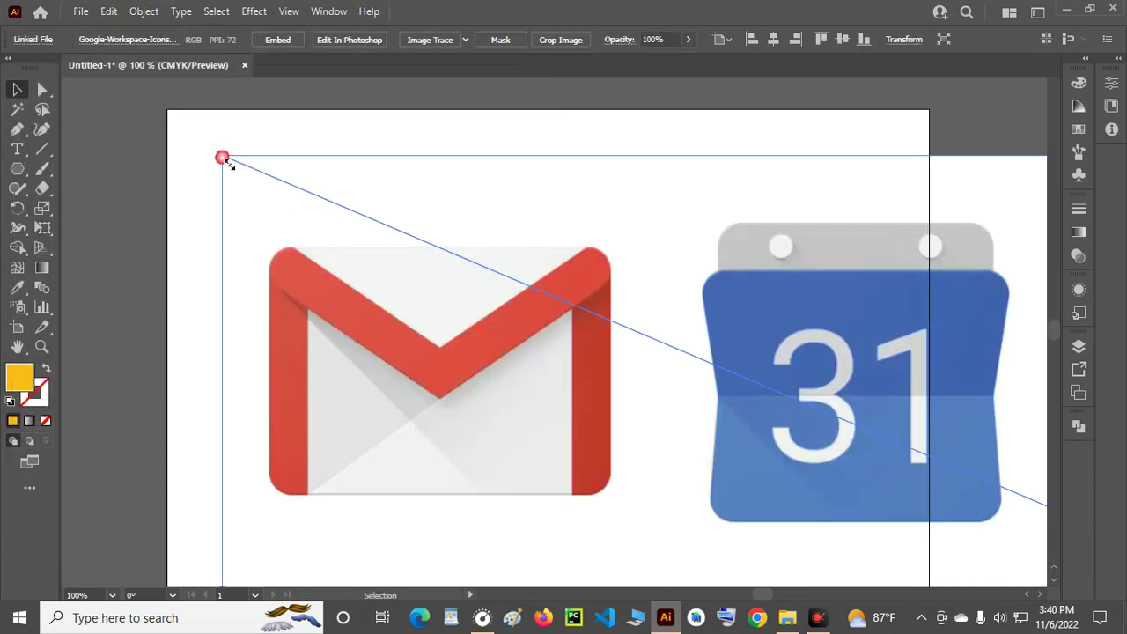
Scale the placed icons image down to slightly less than the artboard's width and move it just above the artboard's top edge.
{"action": "left_click_drag", "start_coordinate": [852, 374], "coordinate": [592, 265]}
{"action": "left_click_drag", "start_coordinate": [309, 262], "coordinate": [483, 271]}
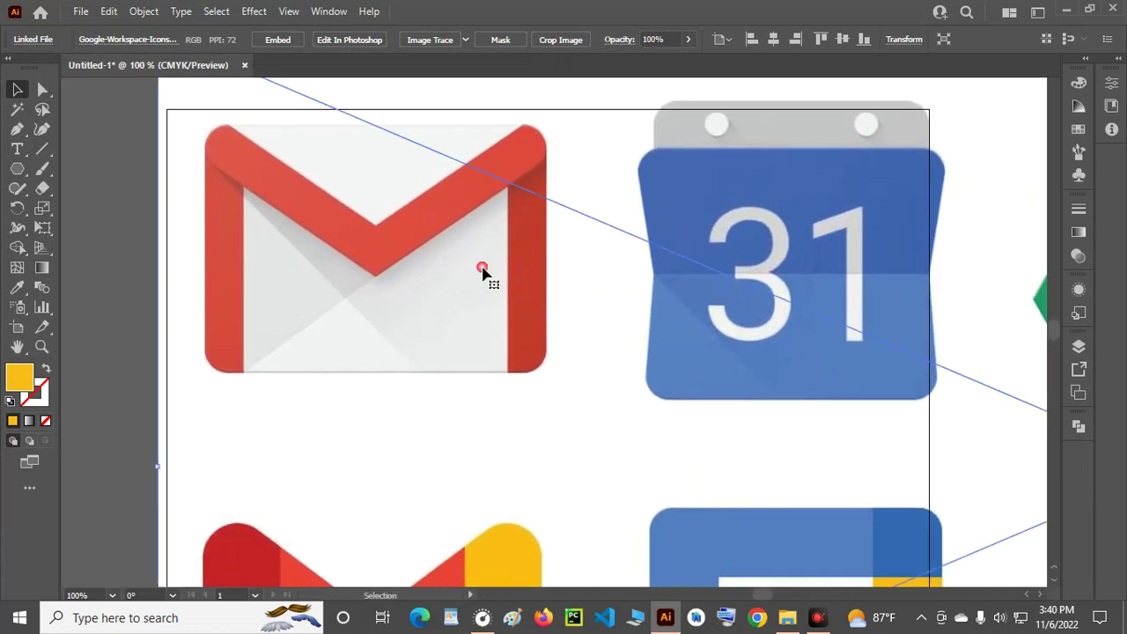
{"action": "key", "text": "ctrl+minus"}
{"action": "key", "text": "ctrl+minus"}
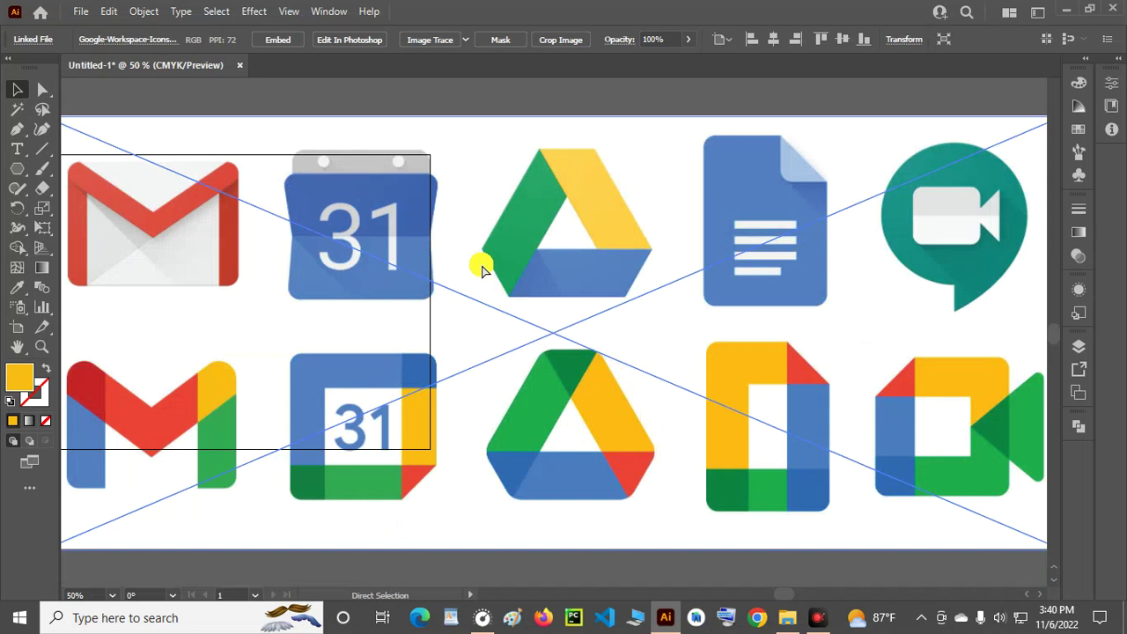
{"action": "key", "text": "ctrl+minus"}
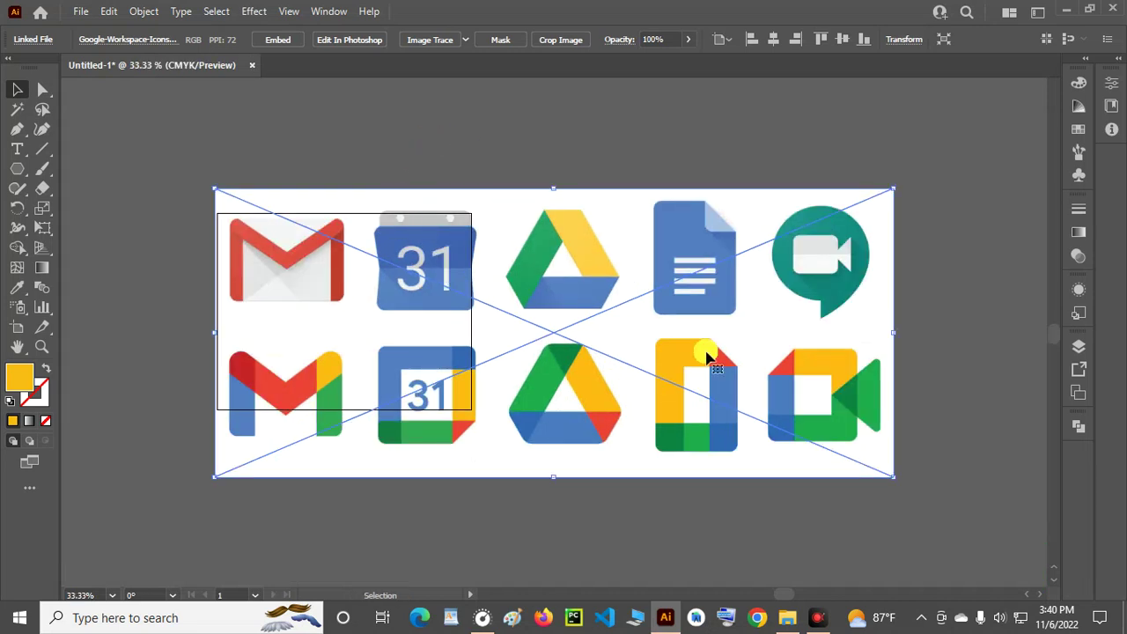
{"action": "left_click_drag", "start_coordinate": [894, 191], "coordinate": [453, 384]}
{"action": "left_click", "coordinate": [417, 259]}
{"action": "left_click_drag", "start_coordinate": [371, 440], "coordinate": [384, 171]}
{"action": "scroll", "coordinate": [393, 295], "scroll_direction": "up", "scroll_amount": 2}
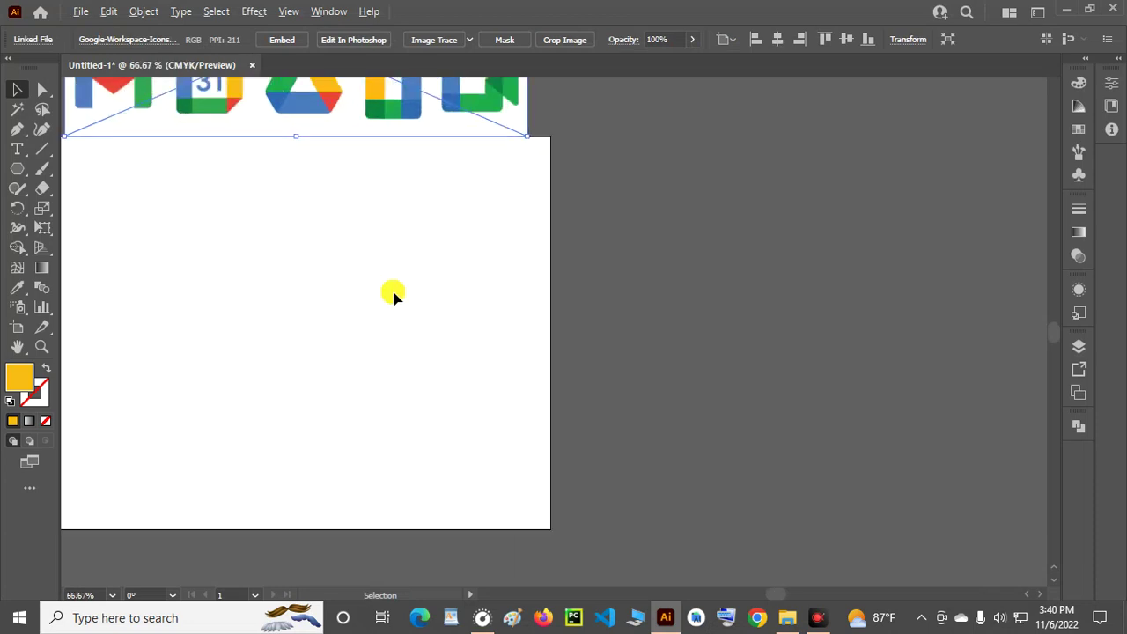
{"action": "left_click_drag", "start_coordinate": [370, 290], "coordinate": [578, 387]}
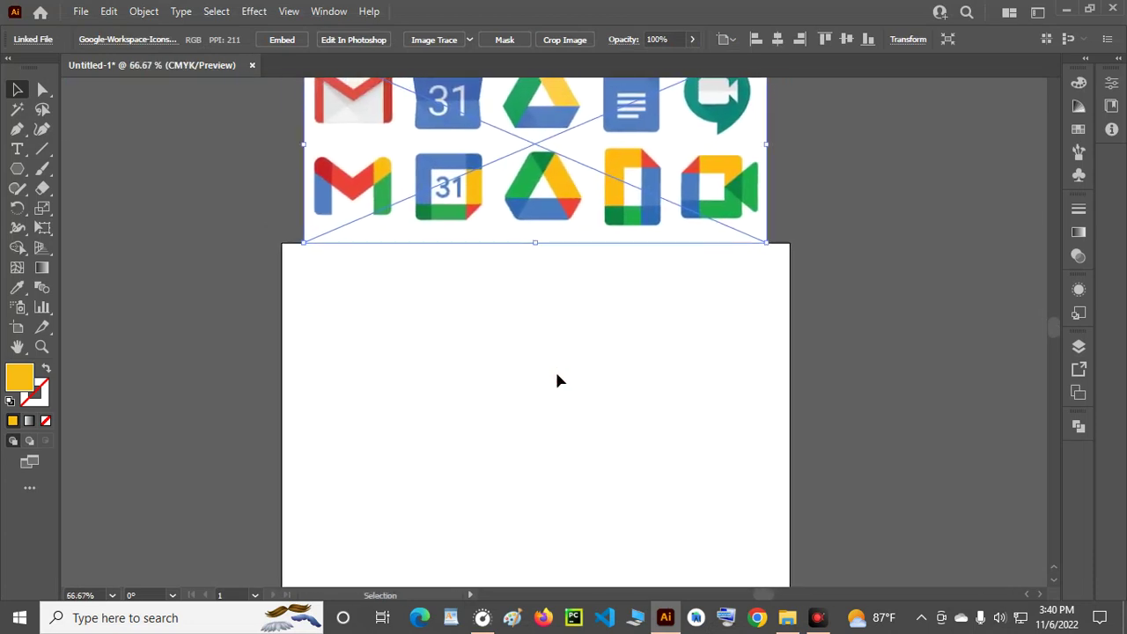
{"action": "scroll", "coordinate": [544, 361], "scroll_direction": "up", "scroll_amount": 2}
{"action": "scroll", "coordinate": [544, 361], "scroll_direction": "down", "scroll_amount": 4}
{"action": "scroll", "coordinate": [545, 361], "scroll_direction": "up", "scroll_amount": 3}
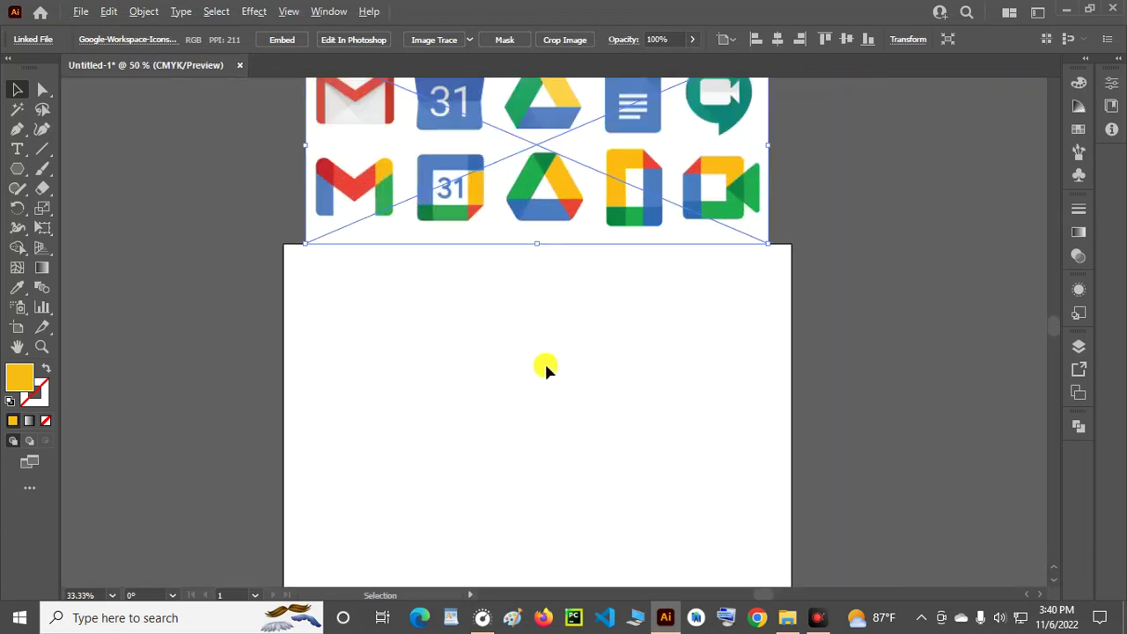
{"action": "scroll", "coordinate": [544, 366], "scroll_direction": "down", "scroll_amount": 2}
{"action": "scroll", "coordinate": [544, 366], "scroll_direction": "up", "scroll_amount": 3}
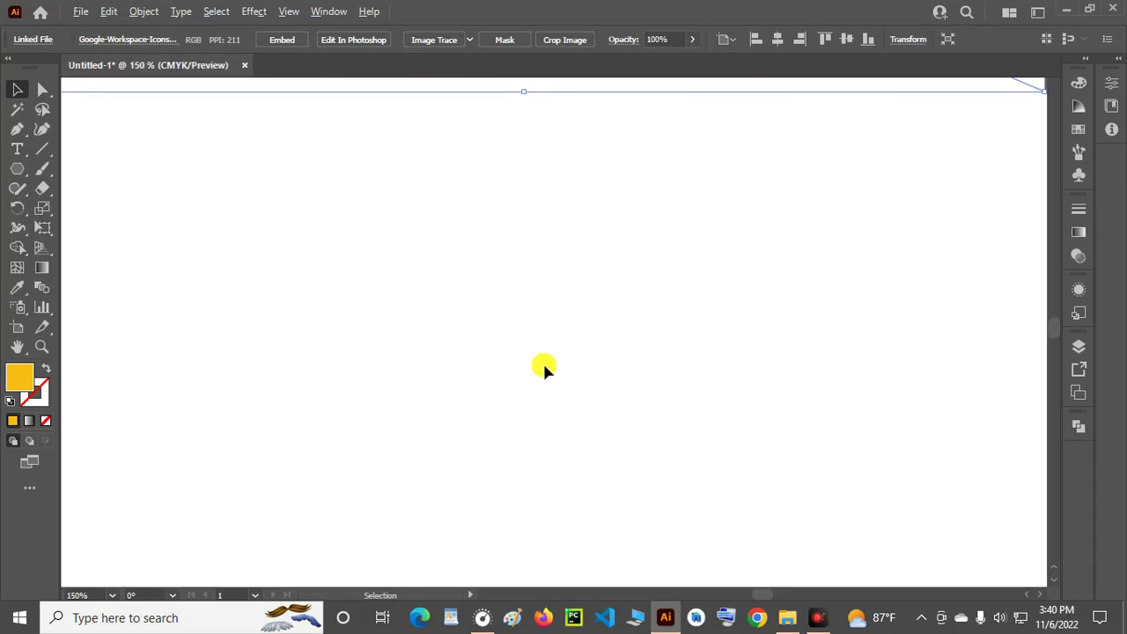
{"action": "scroll", "coordinate": [545, 366], "scroll_direction": "down", "scroll_amount": 2}
{"action": "scroll", "coordinate": [542, 367], "scroll_direction": "down", "scroll_amount": 1}
{"action": "scroll", "coordinate": [542, 364], "scroll_direction": "up", "scroll_amount": 3}
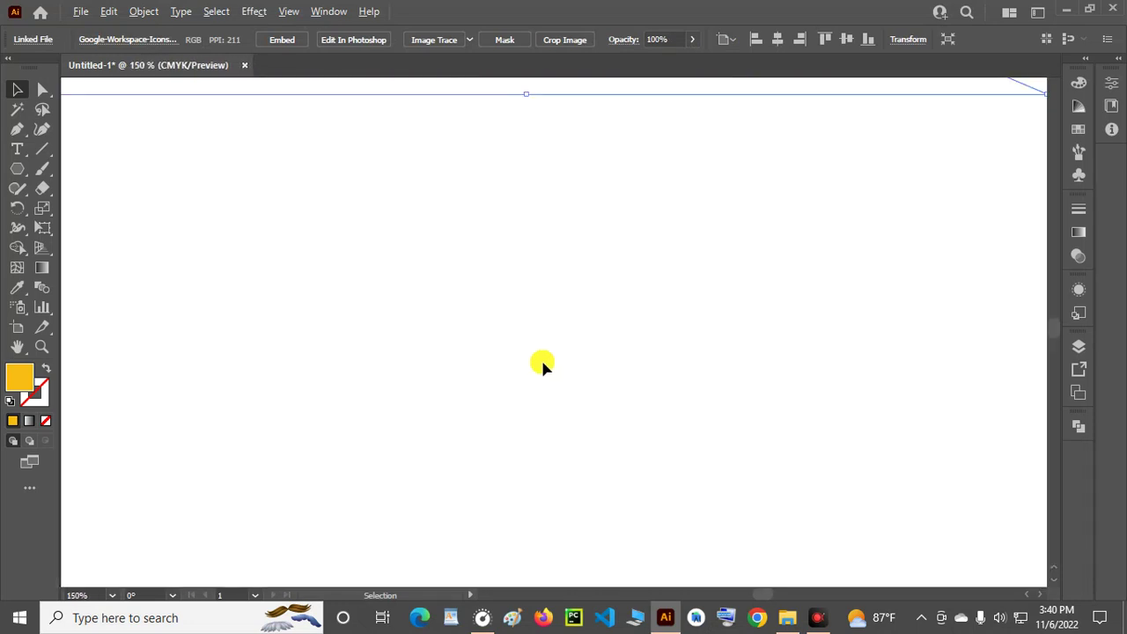
{"action": "scroll", "coordinate": [540, 361], "scroll_direction": "down", "scroll_amount": 2}
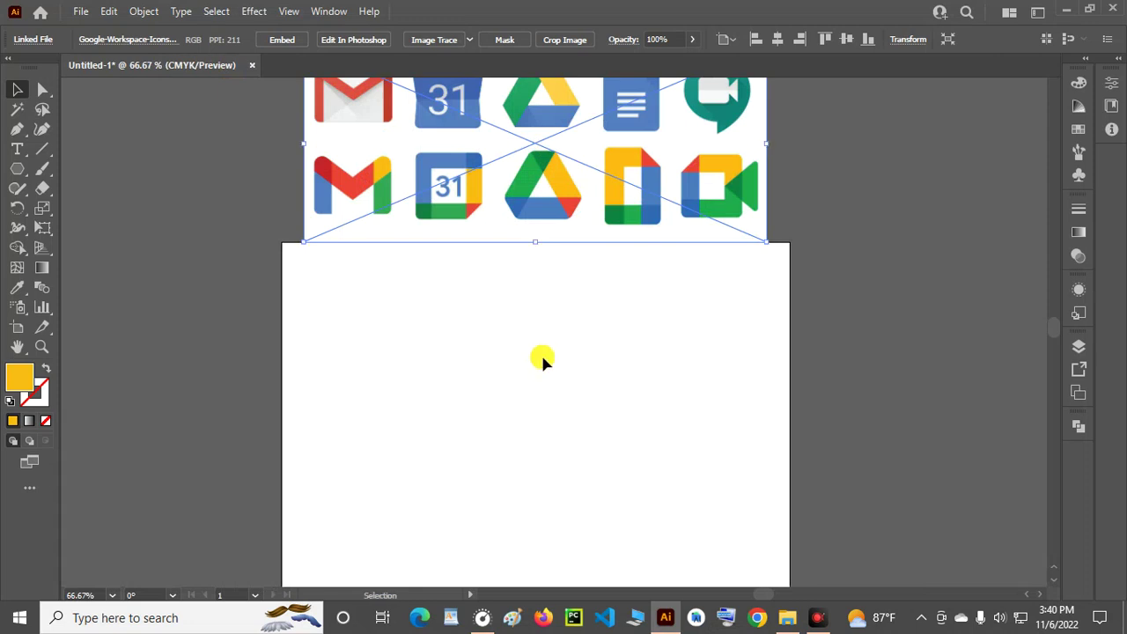
{"action": "key", "text": "space"}
{"action": "key", "text": "space"}
{"action": "key", "text": "space"}
{"action": "mouse_move", "coordinate": [573, 365]}
{"action": "left_mouse_down"}
{"action": "mouse_move", "coordinate": [270, 367]}
{"action": "mouse_move", "coordinate": [833, 376]}
{"action": "mouse_move", "coordinate": [558, 370]}
{"action": "mouse_move", "coordinate": [518, 237]}
{"action": "mouse_move", "coordinate": [529, 349]}
{"action": "mouse_move", "coordinate": [570, 298]}
{"action": "mouse_move", "coordinate": [569, 370]}
{"action": "mouse_move", "coordinate": [576, 349]}
{"action": "left_mouse_up"}
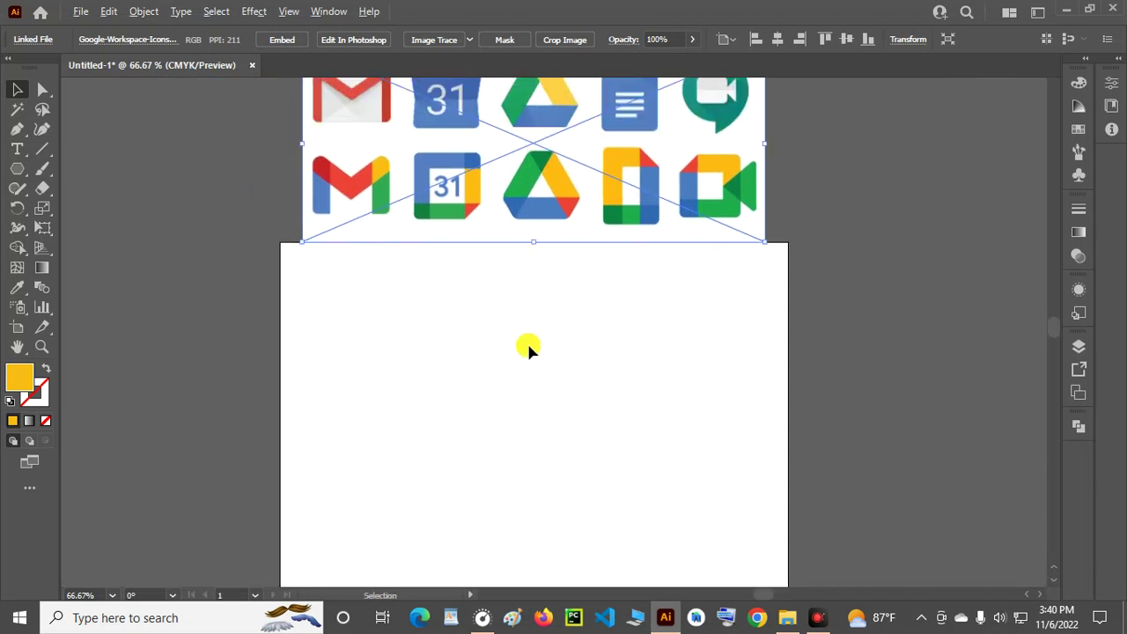
{"action": "scroll", "coordinate": [526, 341], "scroll_direction": "up", "scroll_amount": 1}
{"action": "mouse_move", "coordinate": [572, 400]}
{"action": "left_mouse_down"}
{"action": "mouse_move", "coordinate": [565, 356]}
{"action": "mouse_move", "coordinate": [569, 390]}
{"action": "left_mouse_up"}
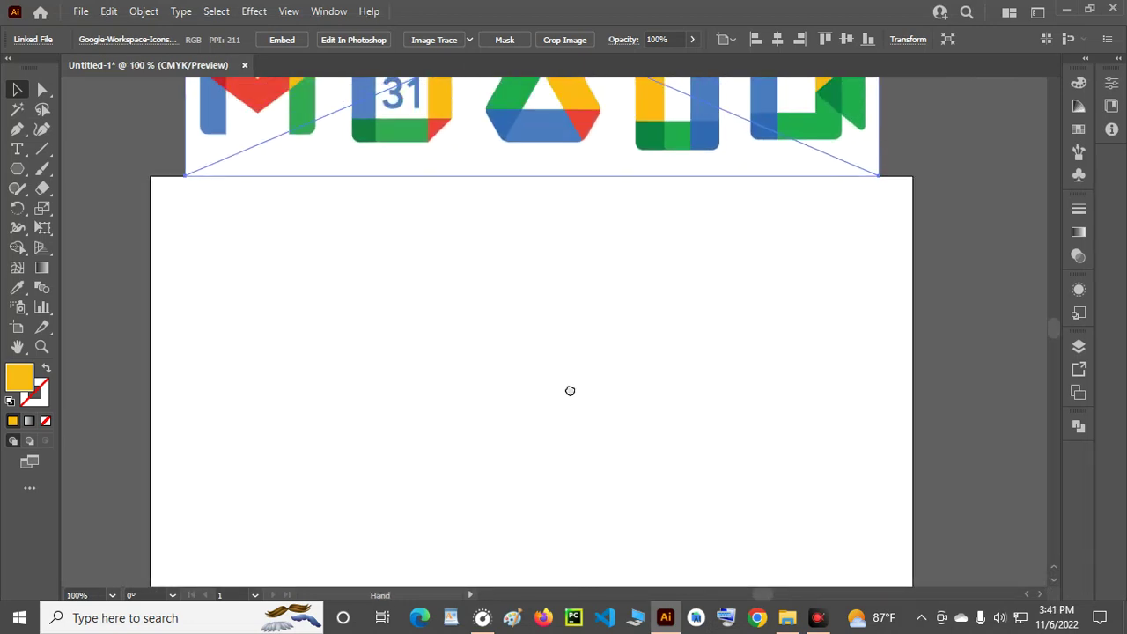
{"action": "scroll", "coordinate": [558, 374], "scroll_direction": "down", "scroll_amount": 1}
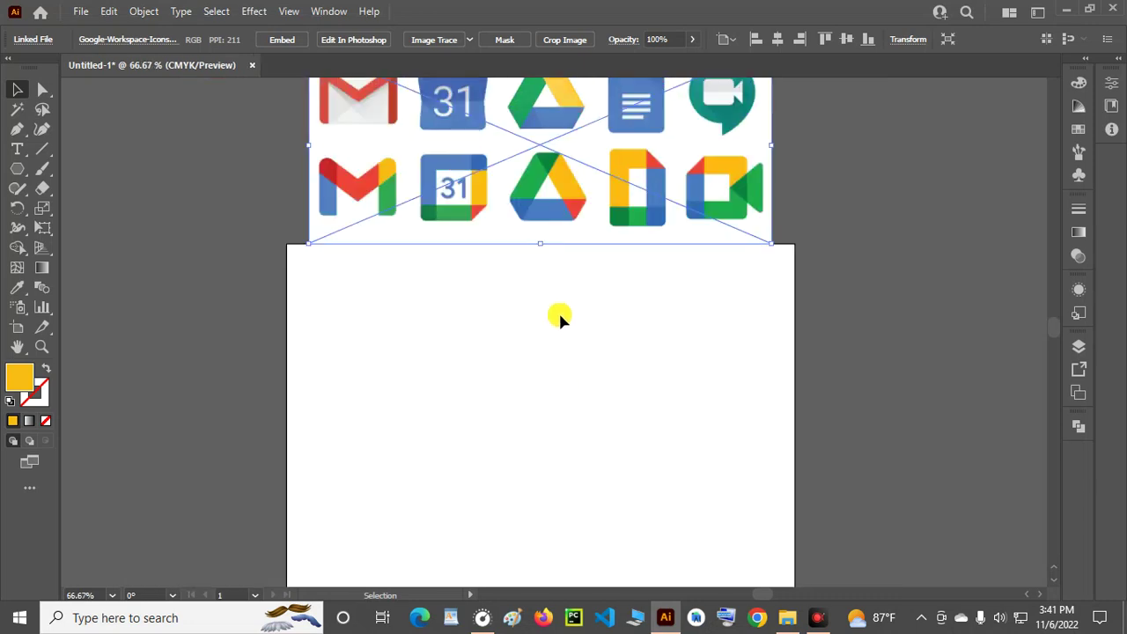
Scale the icons image down further, keeping it resting on the artboard's top edge, and deselect it.
{"action": "left_click_drag", "start_coordinate": [485, 151], "coordinate": [484, 188]}
{"action": "left_click_drag", "start_coordinate": [315, 186], "coordinate": [405, 187]}
{"action": "left_click_drag", "start_coordinate": [543, 190], "coordinate": [446, 172]}
{"action": "left_click", "coordinate": [495, 339]}
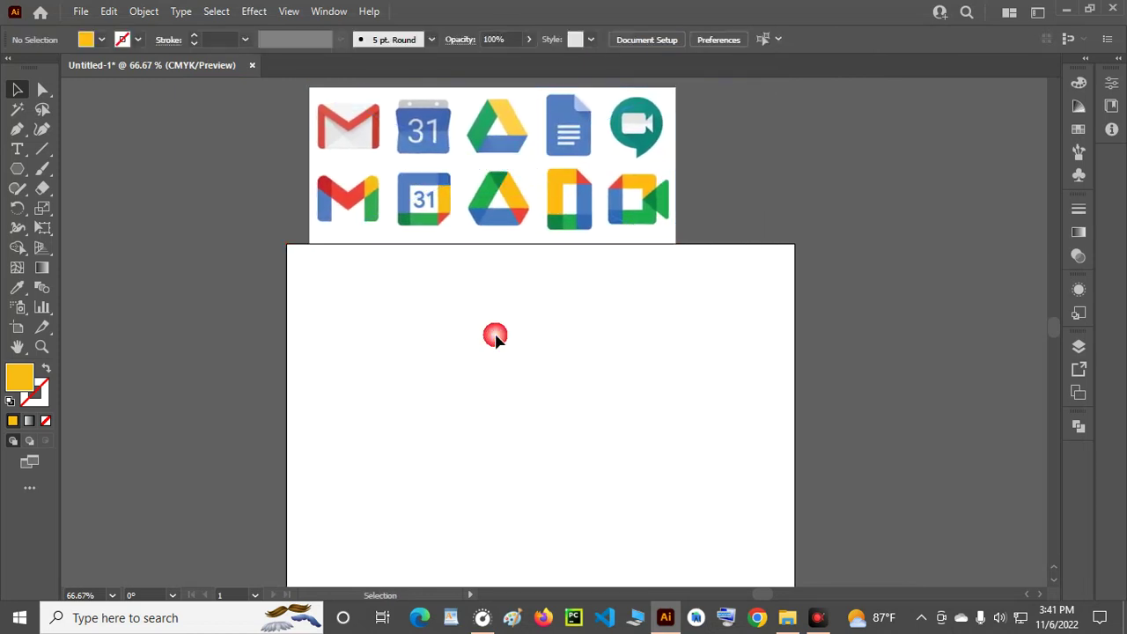
Draw a tall, narrow yellow rectangle without a stroke in the artboard's upper-left area as the first bar of the M.
{"action": "scroll", "coordinate": [494, 330], "scroll_direction": "down", "scroll_amount": 2}
{"action": "scroll", "coordinate": [442, 319], "scroll_direction": "up", "scroll_amount": 1}
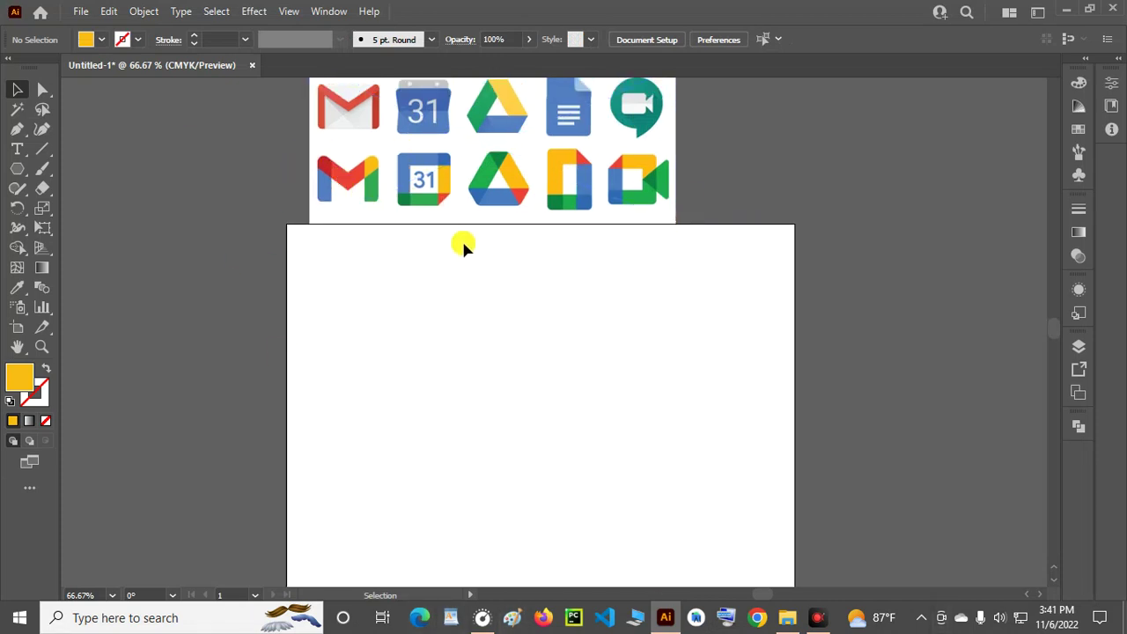
{"action": "scroll", "coordinate": [518, 284], "scroll_direction": "up", "scroll_amount": 1}
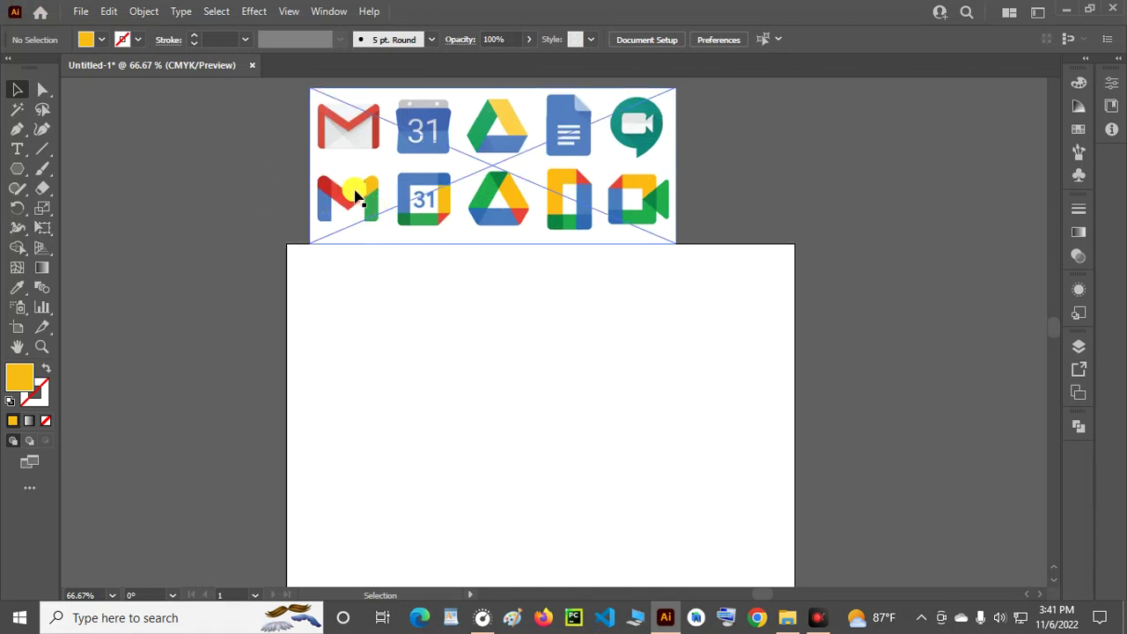
{"action": "scroll", "coordinate": [437, 279], "scroll_direction": "down", "scroll_amount": 2}
{"action": "scroll", "coordinate": [429, 283], "scroll_direction": "up", "scroll_amount": 1}
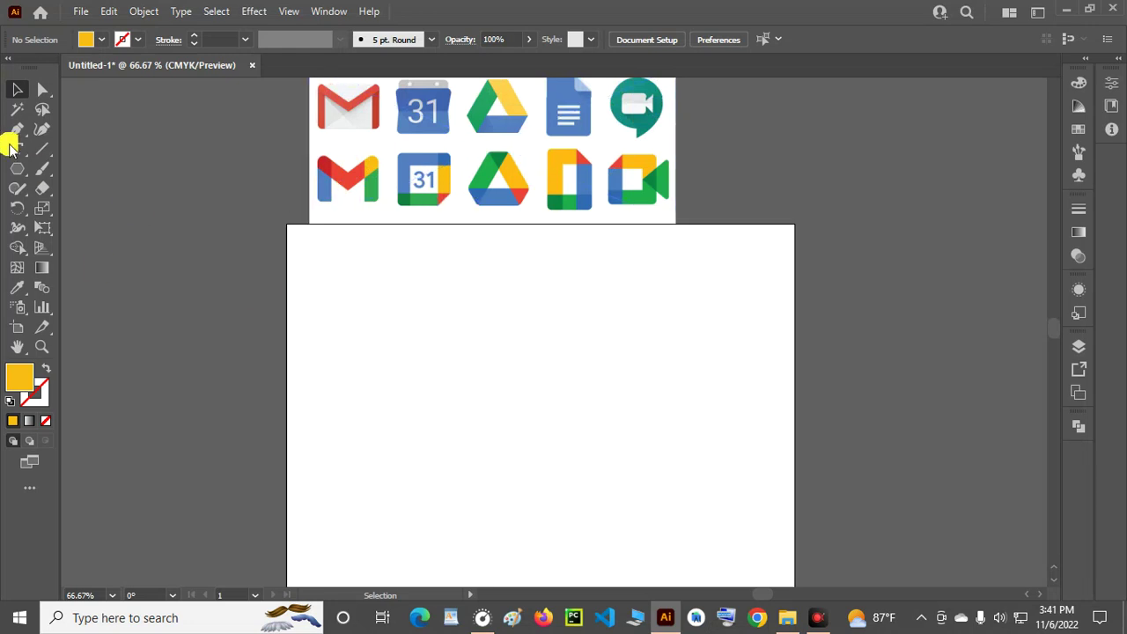
{"action": "left_click", "coordinate": [17, 168]}
{"action": "left_click", "coordinate": [108, 171]}
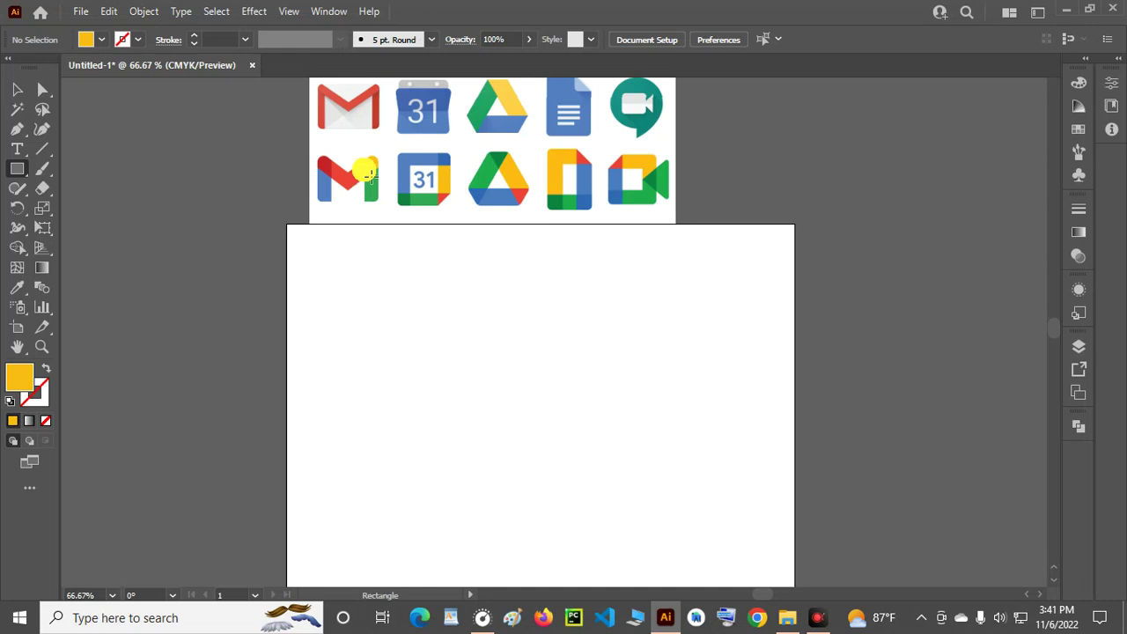
{"action": "left_click_drag", "start_coordinate": [342, 305], "coordinate": [395, 469]}
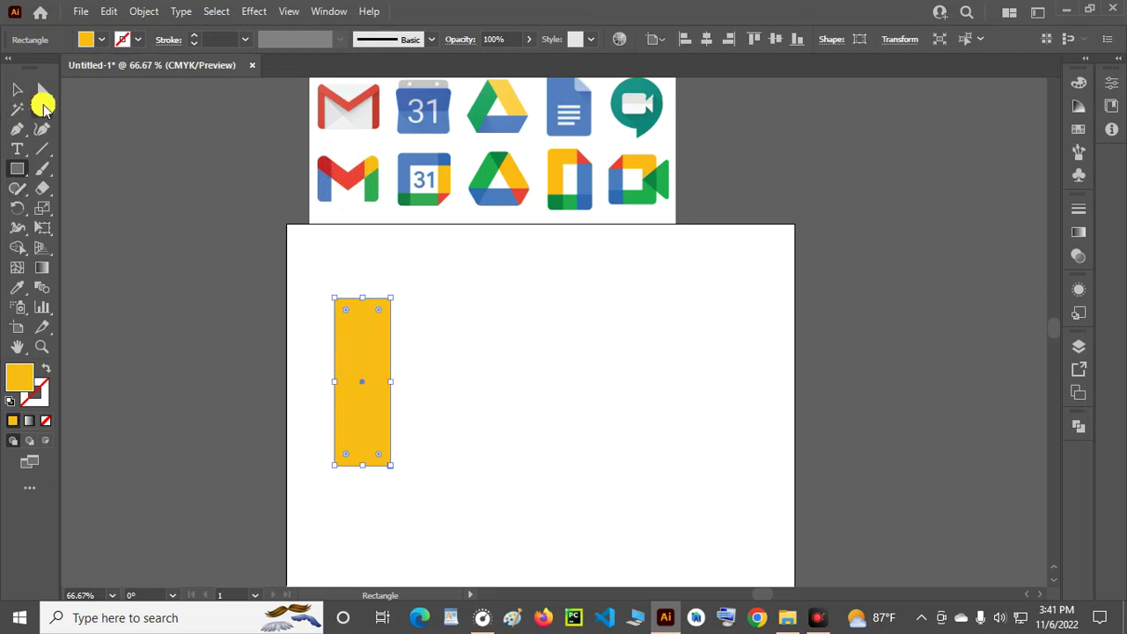
Duplicate the vertical bar to its right and rotate the copy counterclockwise into a diagonal sloping down to the right.
{"action": "left_click", "coordinate": [15, 91]}
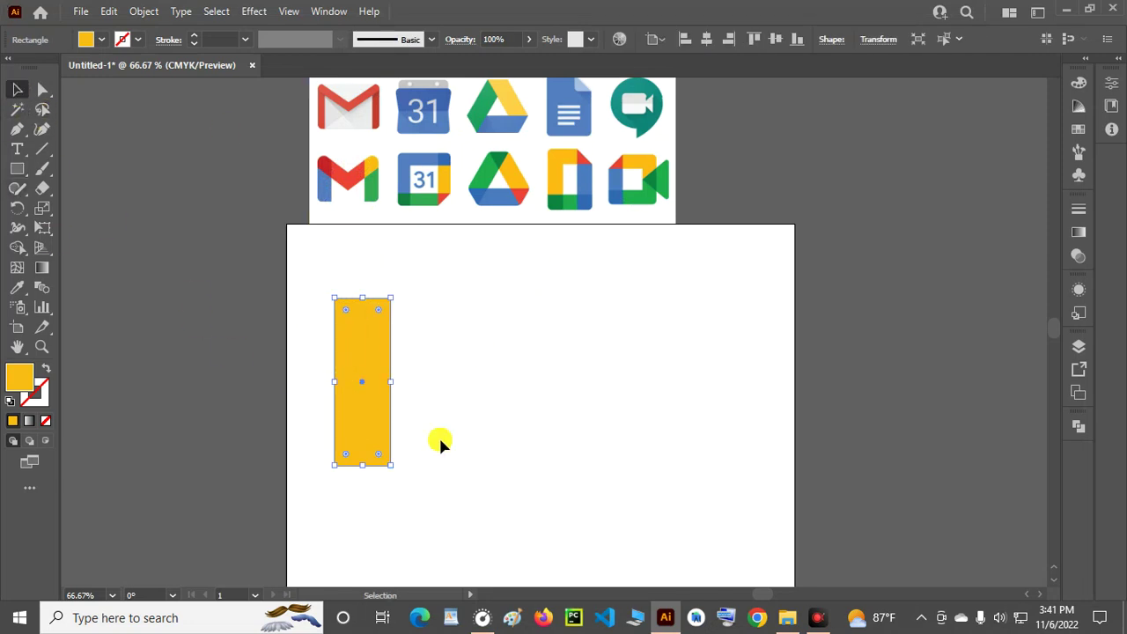
{"action": "left_click_drag", "start_coordinate": [355, 347], "coordinate": [449, 347]}
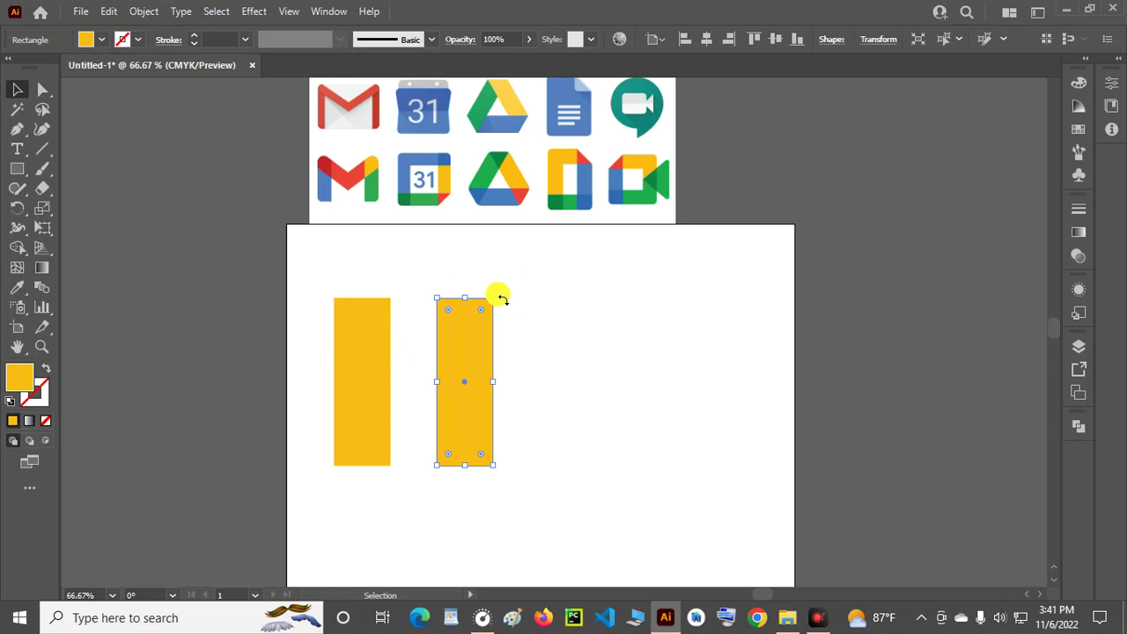
{"action": "left_click_drag", "start_coordinate": [504, 300], "coordinate": [406, 317]}
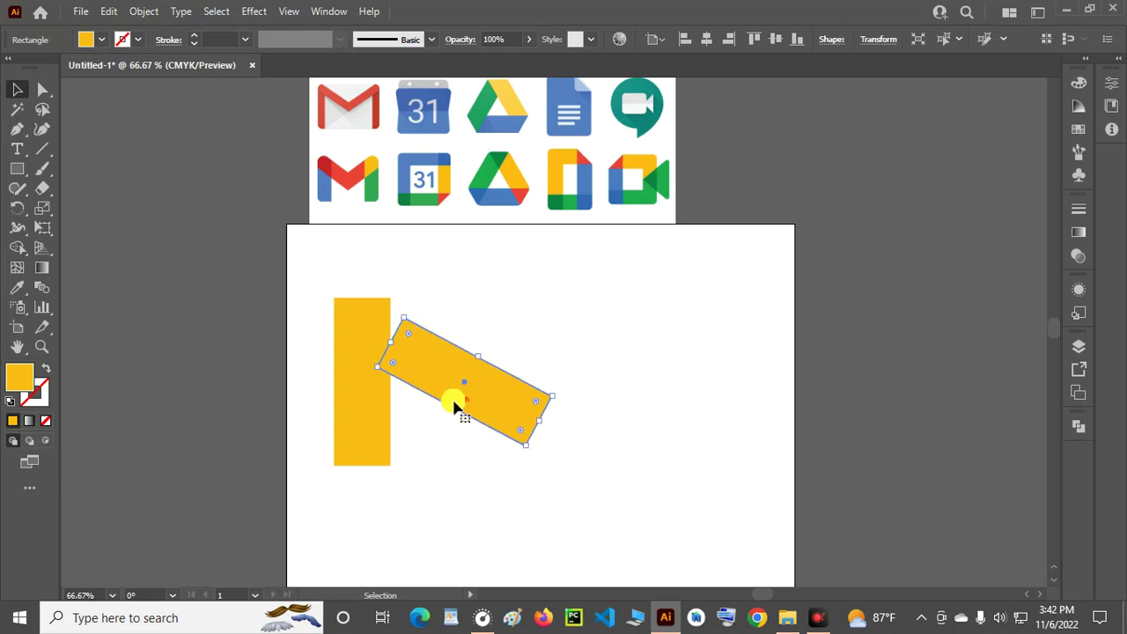
Move the diagonal bar over the upper part of the vertical bar so its end sticks out on the left side.
{"action": "left_click_drag", "start_coordinate": [499, 403], "coordinate": [426, 396]}
{"action": "key", "text": "Up"}
{"action": "key", "text": "Up"}
{"action": "key", "text": "Up"}
{"action": "key", "text": "Up"}
{"action": "key", "text": "Up"}
{"action": "key", "text": "Up"}
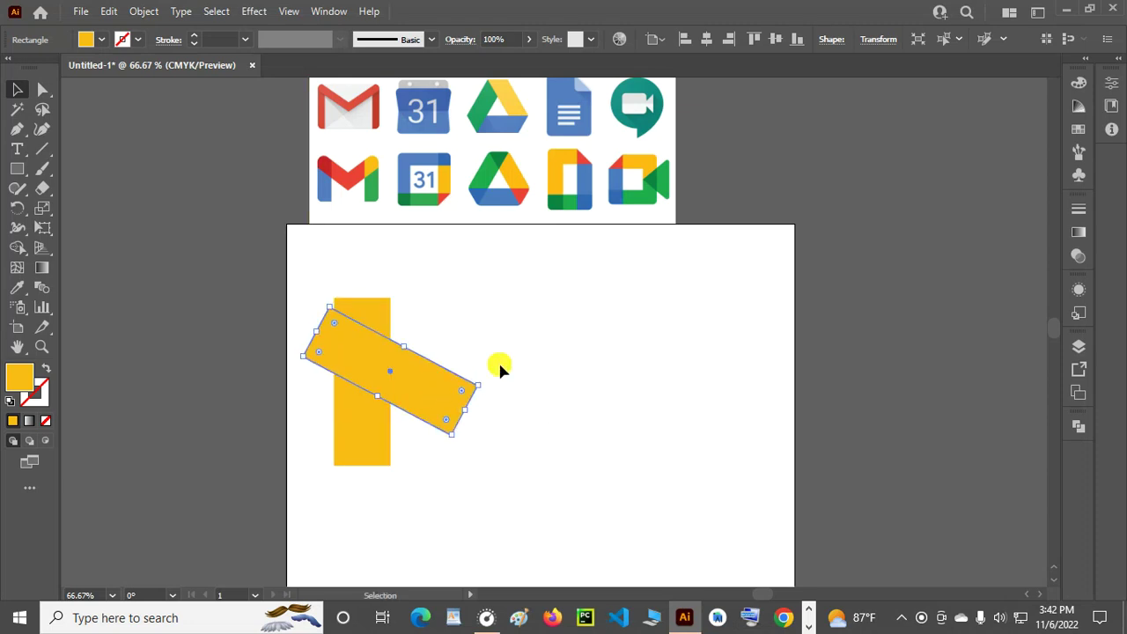
{"action": "key", "text": "Up"}
{"action": "key", "text": "Up"}
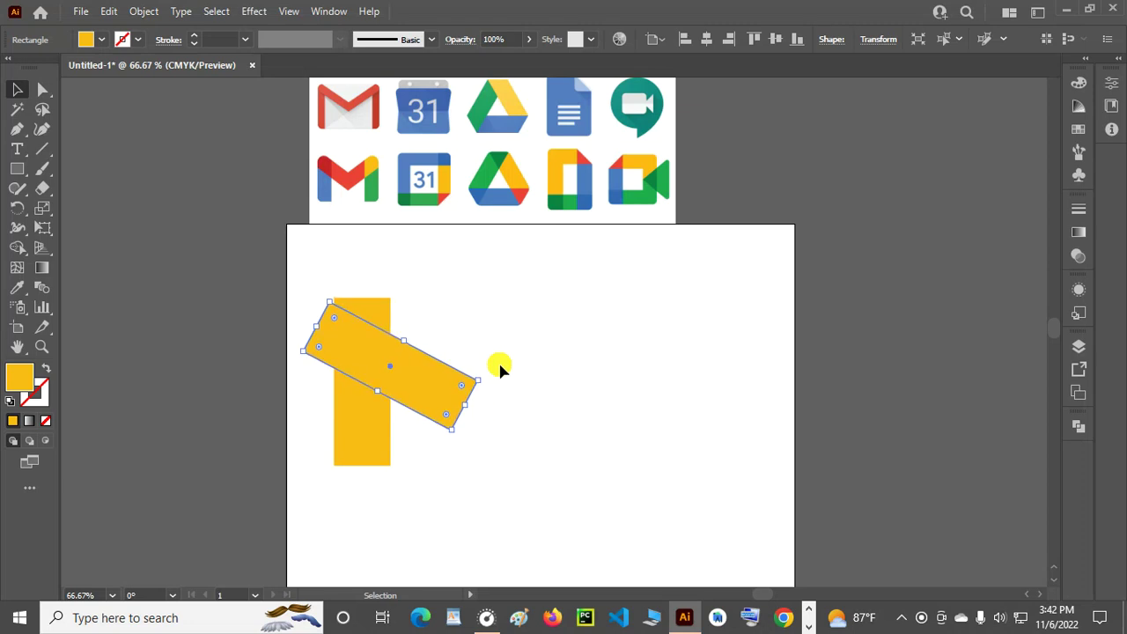
Rotate the diagonal bar slightly counterclockwise to give it a shallower slope.
{"action": "left_click", "coordinate": [464, 324]}
{"action": "left_click", "coordinate": [432, 395]}
{"action": "left_click_drag", "start_coordinate": [491, 377], "coordinate": [496, 370]}
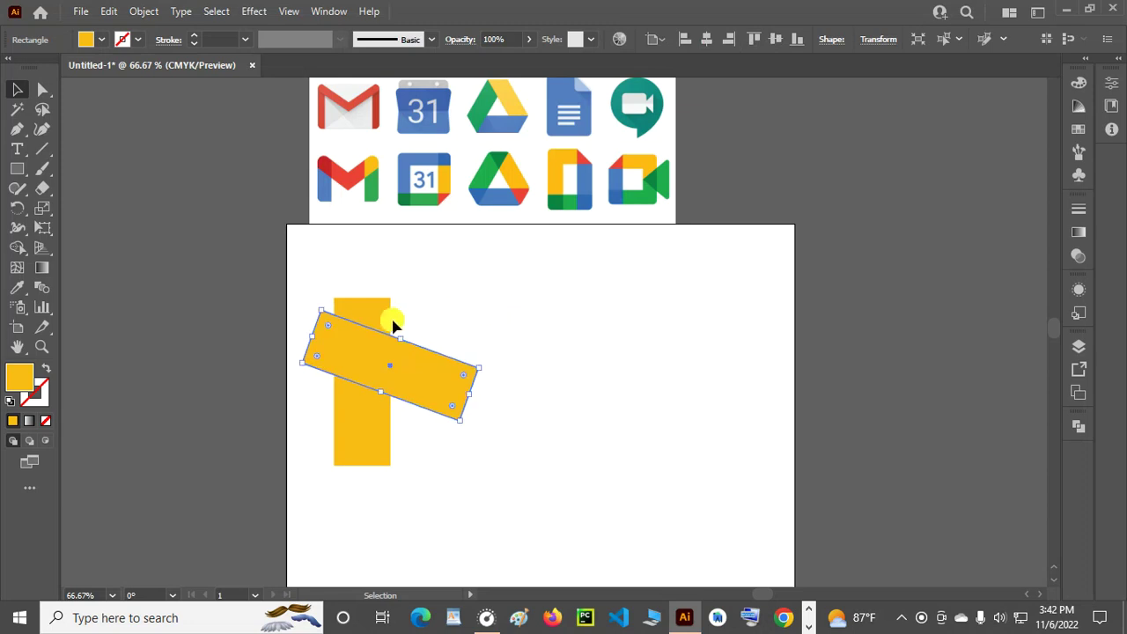
Nudge the diagonal bar slightly up and to the right across the vertical bar, and deselect it.
{"action": "left_click", "coordinate": [345, 345]}
{"action": "key", "text": "Up"}
{"action": "key", "text": "Up"}
{"action": "key", "text": "Up"}
{"action": "key", "text": "Up"}
{"action": "key", "text": "Up"}
{"action": "key", "text": "Up"}
{"action": "key", "text": "Up"}
{"action": "key", "text": "Up"}
{"action": "key", "text": "Right"}
{"action": "key", "text": "Right"}
{"action": "key", "text": "Right"}
{"action": "key", "text": "Right"}
{"action": "key", "text": "Right"}
{"action": "key", "text": "Right"}
{"action": "key", "text": "Right"}
{"action": "key", "text": "Right"}
{"action": "key", "text": "Right"}
{"action": "key", "text": "Right"}
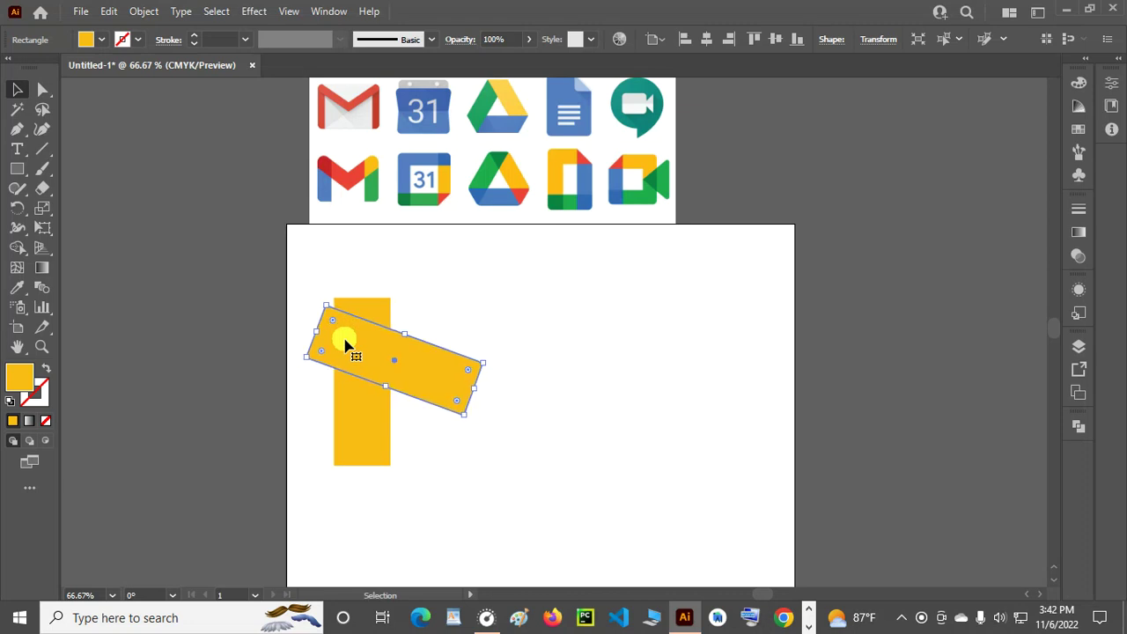
{"action": "key", "text": "Right"}
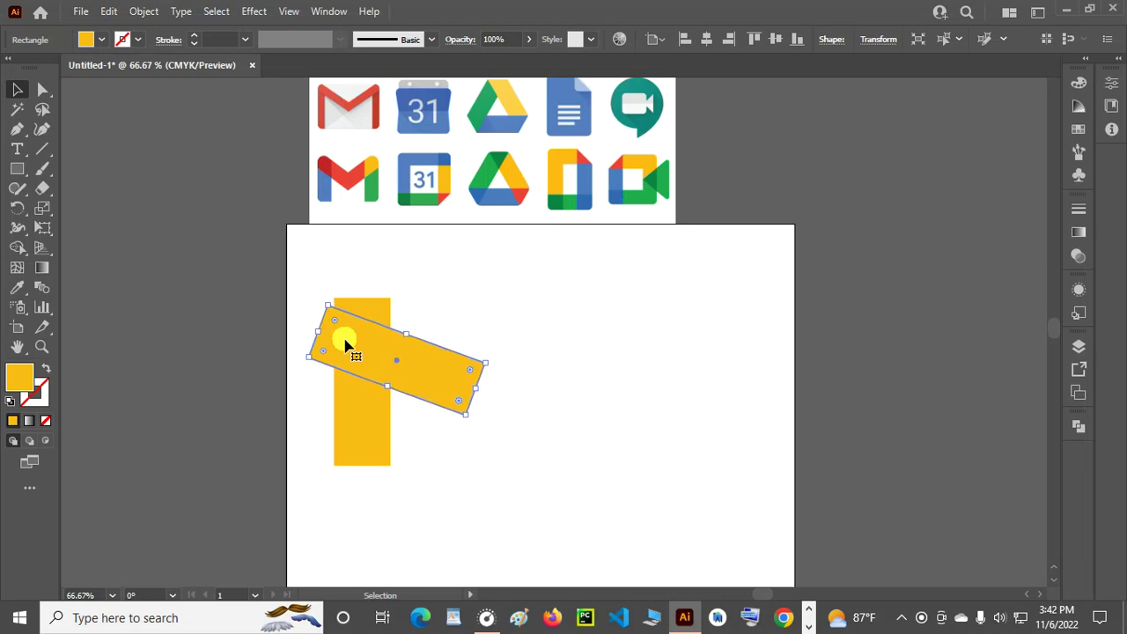
{"action": "left_click", "coordinate": [522, 323]}
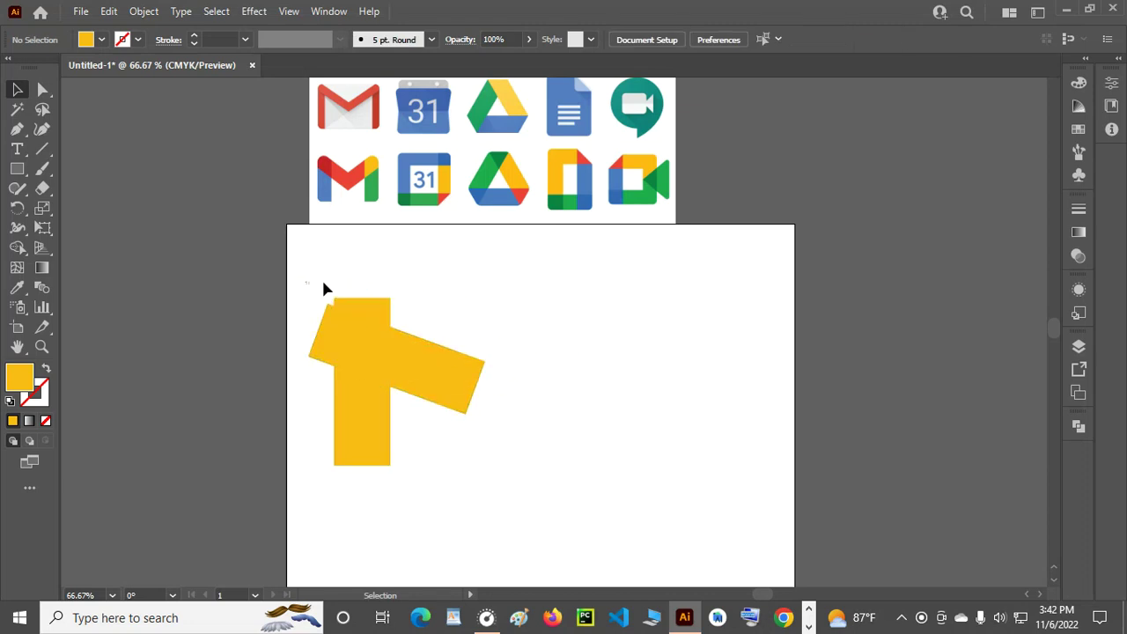
Select both bars and use Shape Builder to remove the piece protruding to the left and the piece above the diagonal.
{"action": "left_click_drag", "start_coordinate": [513, 459], "coordinate": [516, 485]}
{"action": "left_click", "coordinate": [591, 394]}
{"action": "left_click_drag", "start_coordinate": [310, 280], "coordinate": [490, 405]}
{"action": "mouse_move", "coordinate": [503, 464]}
{"action": "left_mouse_down"}
{"action": "mouse_move", "coordinate": [505, 474]}
{"action": "mouse_move", "coordinate": [507, 463]}
{"action": "left_mouse_up"}
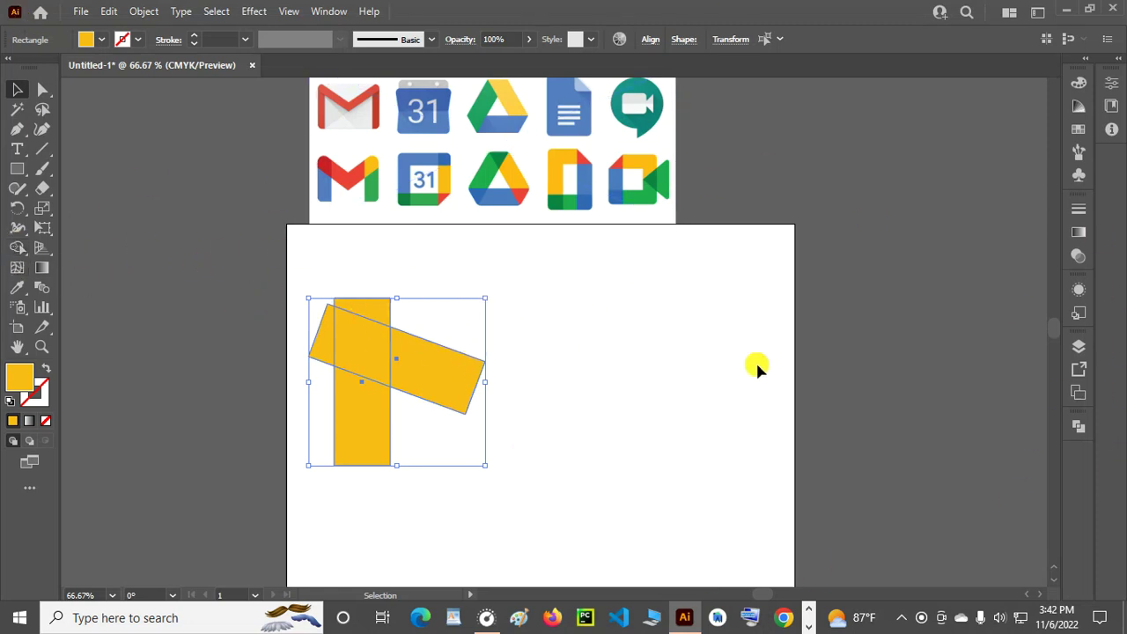
{"action": "left_click", "coordinate": [22, 249]}
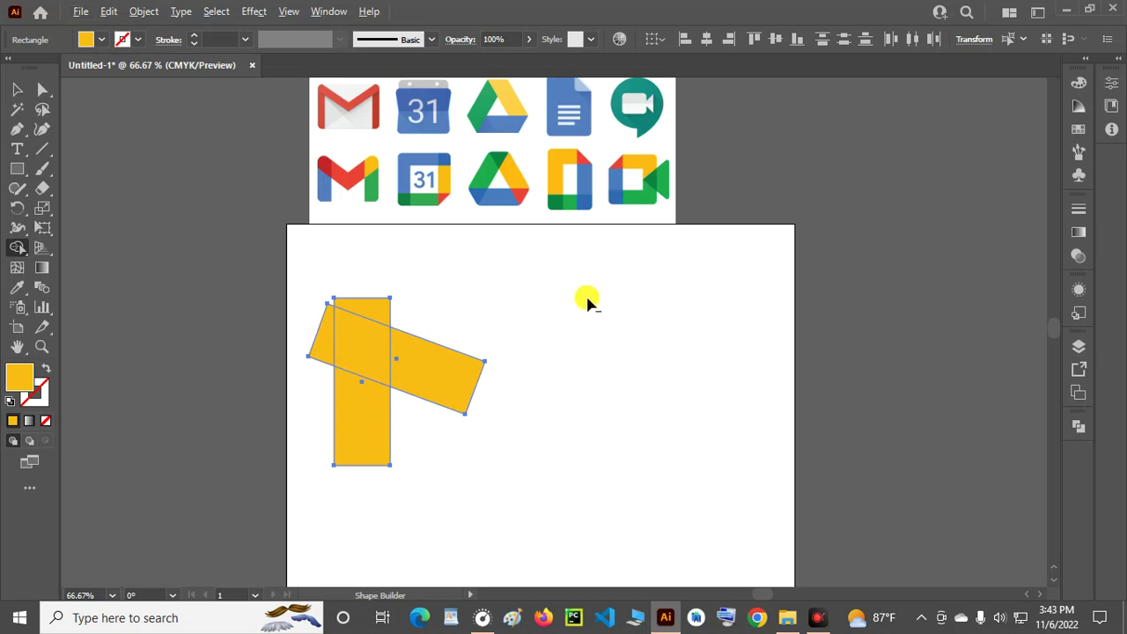
{"action": "left_click", "coordinate": [322, 347], "text": "alt"}
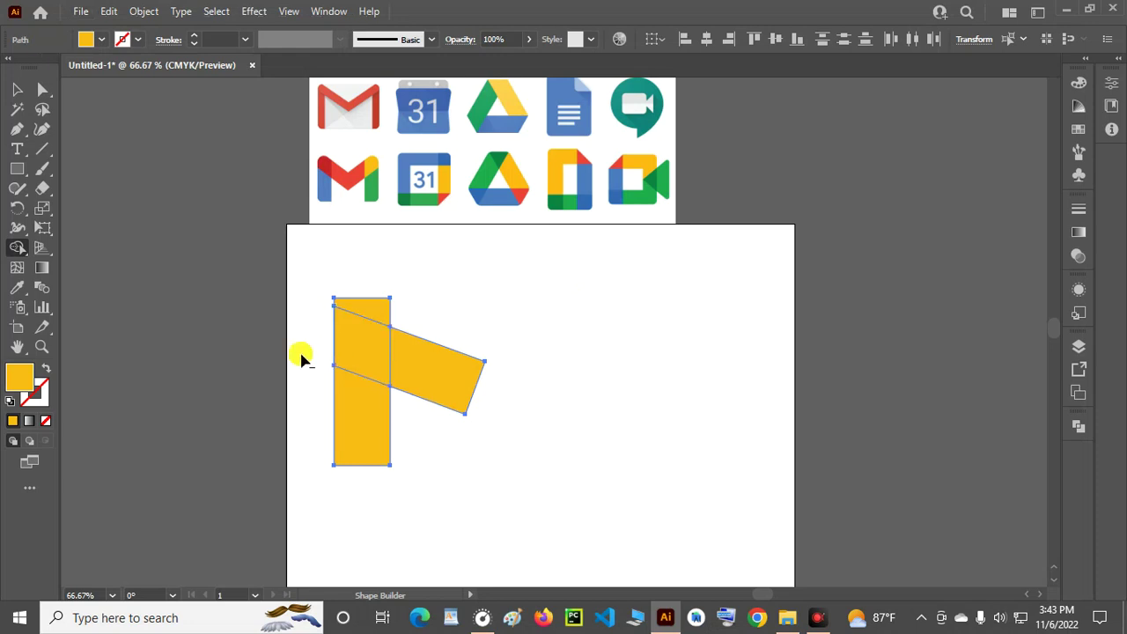
{"action": "left_click", "coordinate": [373, 314], "text": "alt"}
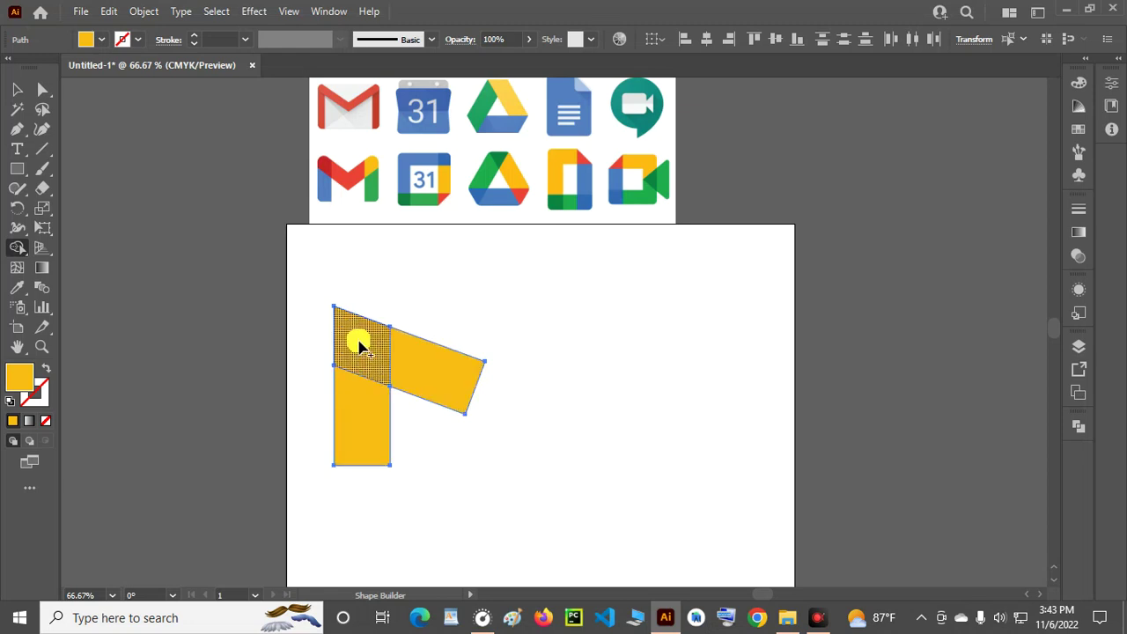
Divide the overlapping bars into separate corner, stem and diagonal pieces with Shape Builder, and deselect them.
{"action": "left_click", "coordinate": [352, 428]}
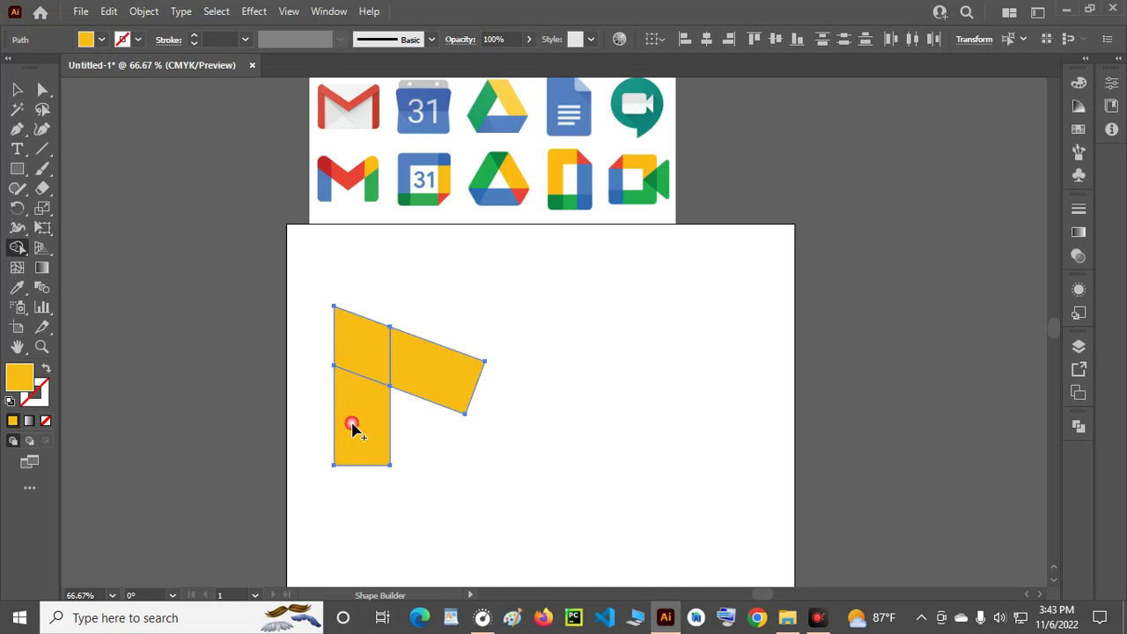
{"action": "left_click", "coordinate": [414, 361]}
{"action": "left_click", "coordinate": [382, 415]}
{"action": "left_click", "coordinate": [342, 412]}
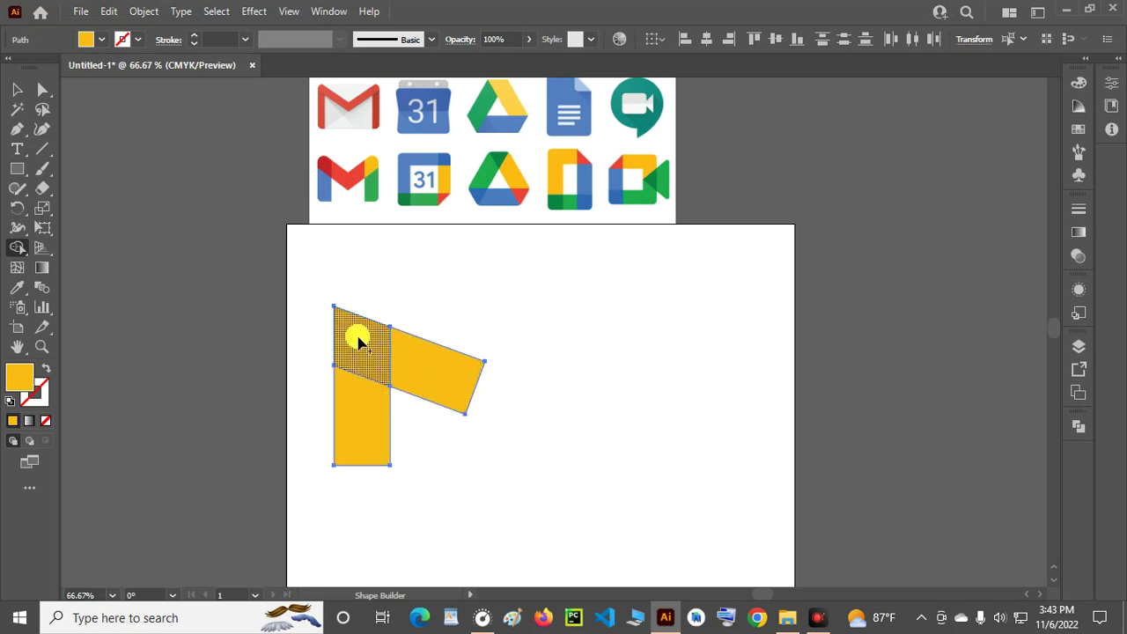
{"action": "left_click", "coordinate": [17, 89]}
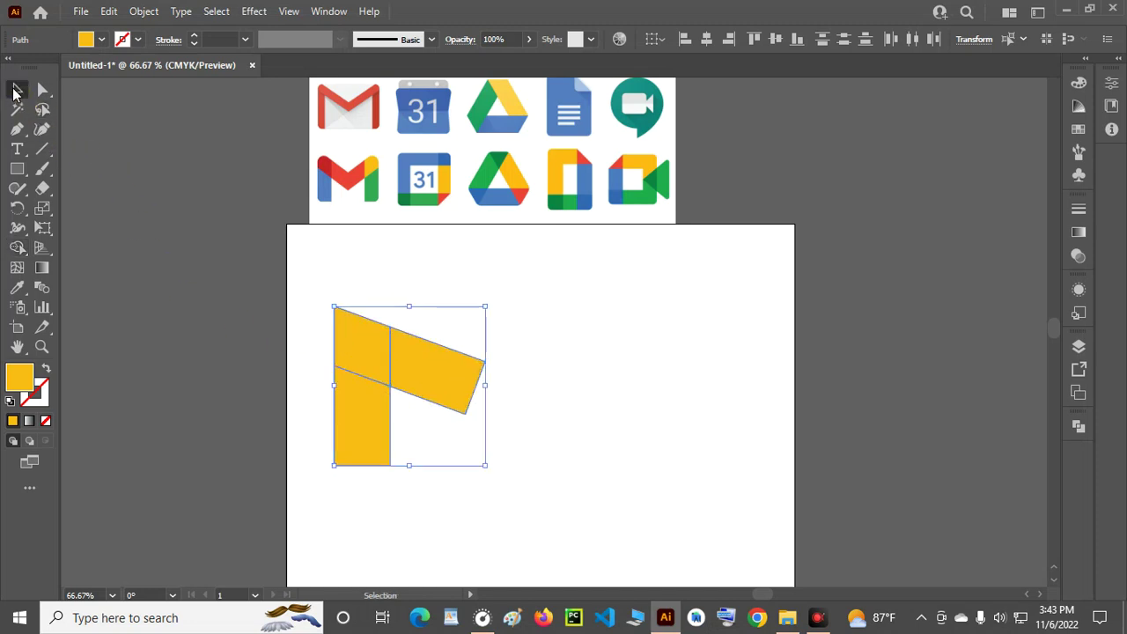
{"action": "left_click", "coordinate": [537, 326]}
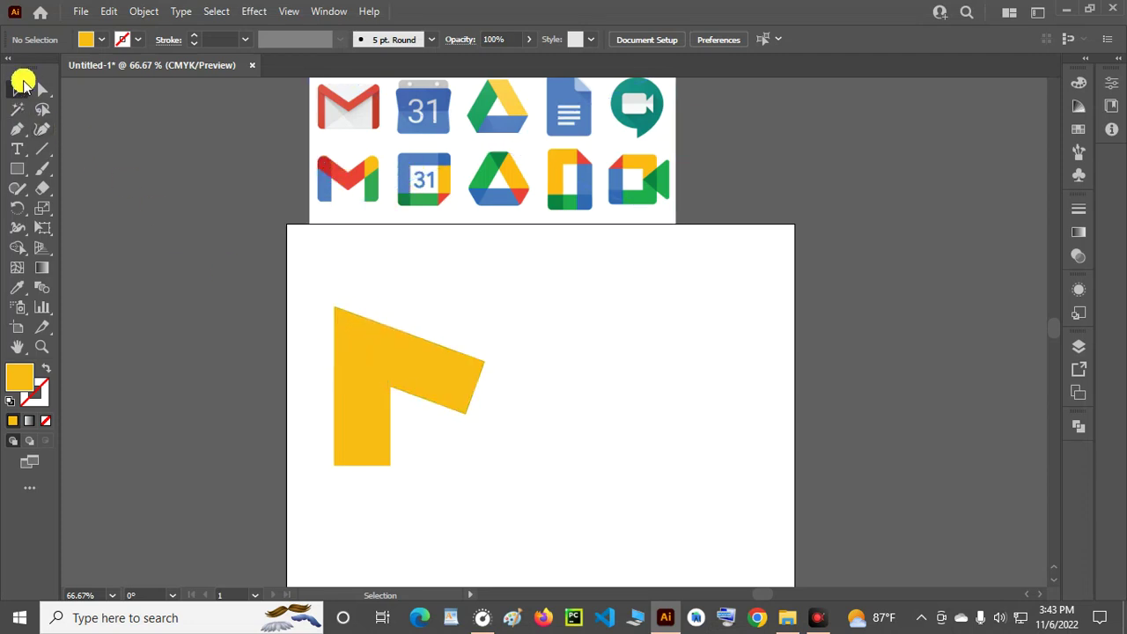
Round the outer top-left corner of the corner piece to a radius of about 32 px, and deselect it.
{"action": "left_click", "coordinate": [42, 88]}
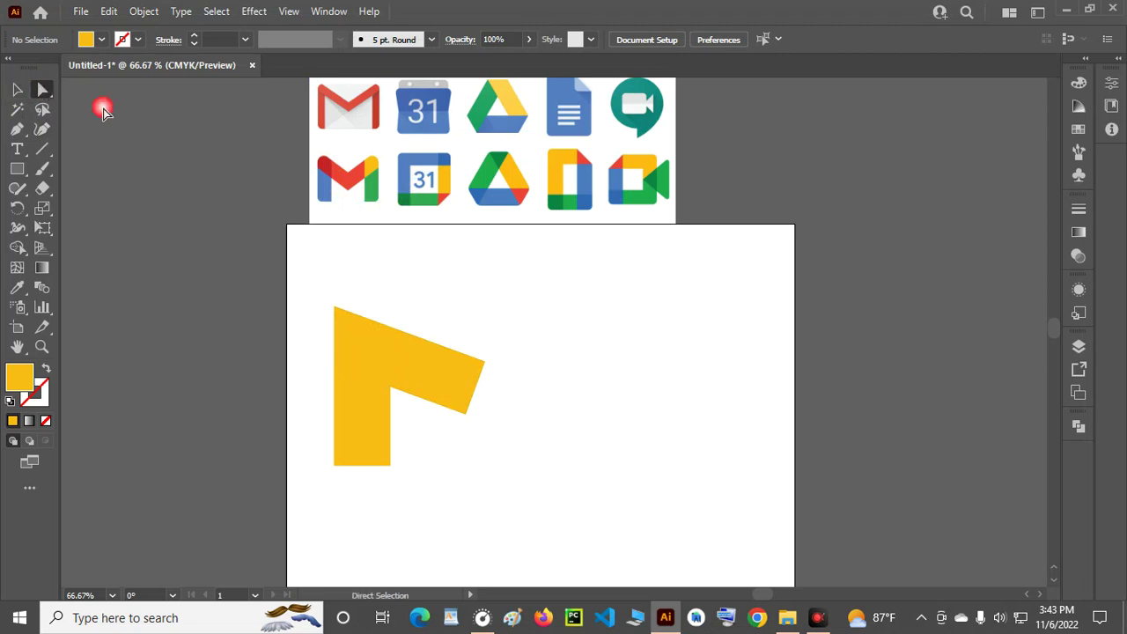
{"action": "left_click", "coordinate": [360, 346]}
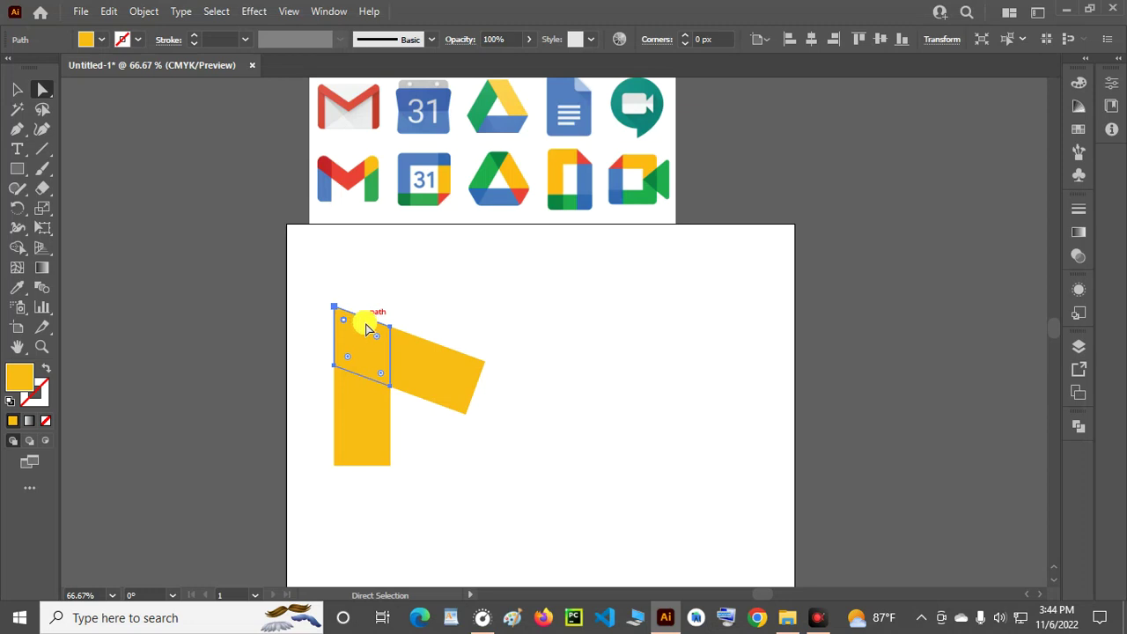
{"action": "left_click_drag", "start_coordinate": [345, 325], "coordinate": [356, 339]}
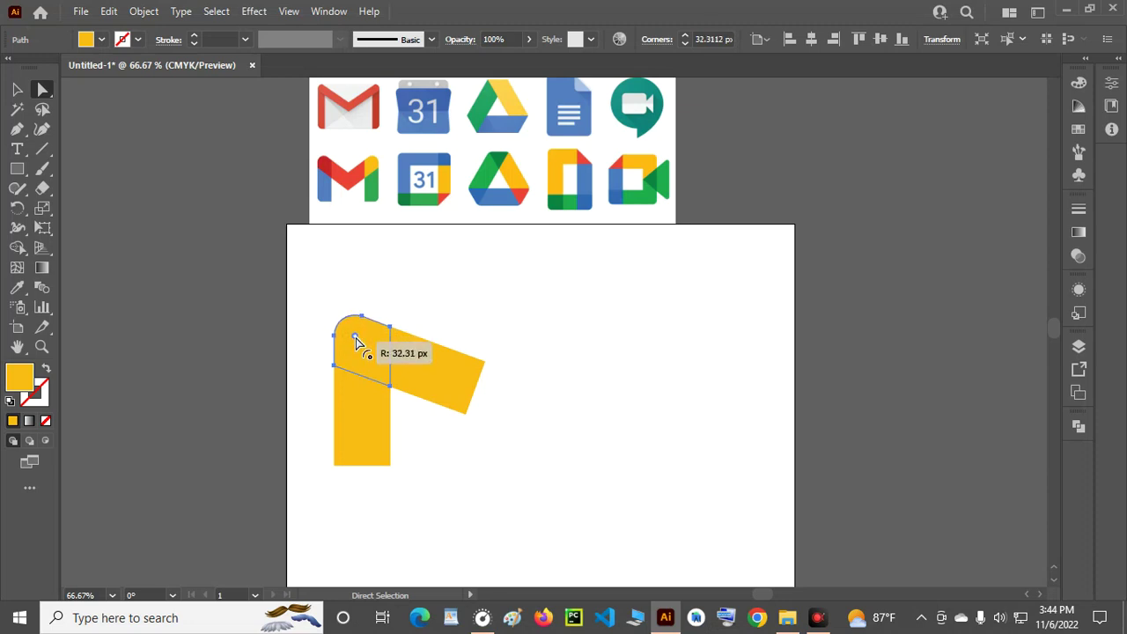
{"action": "left_click", "coordinate": [503, 328]}
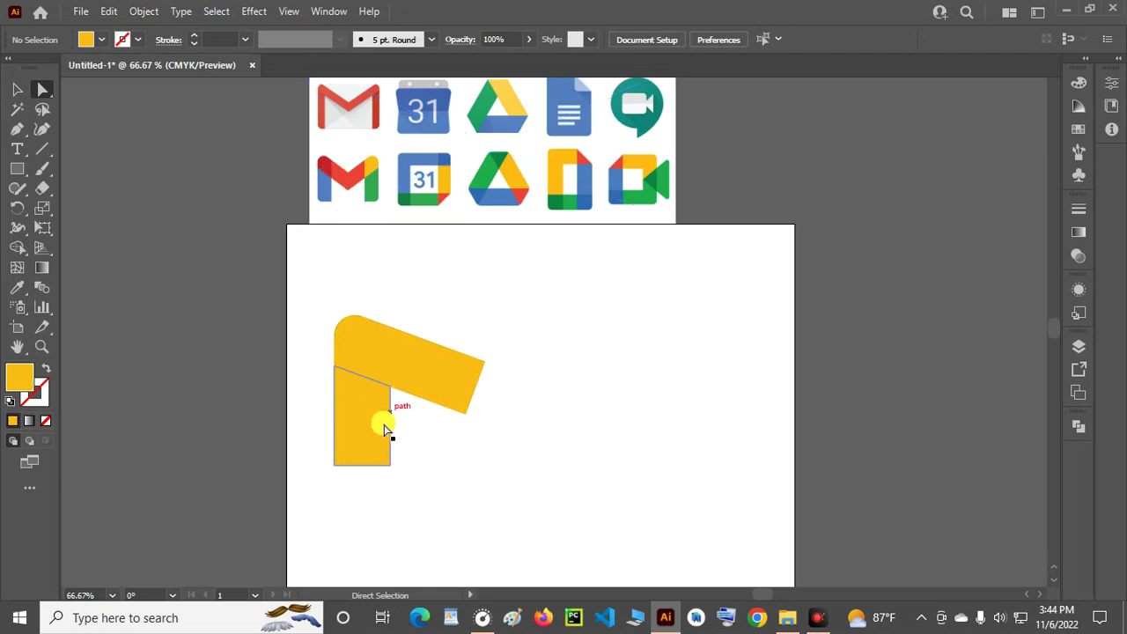
Select all three pieces of the half M and place a duplicate of them to the right of the original.
{"action": "scroll", "coordinate": [378, 383], "scroll_direction": "down", "scroll_amount": 1}
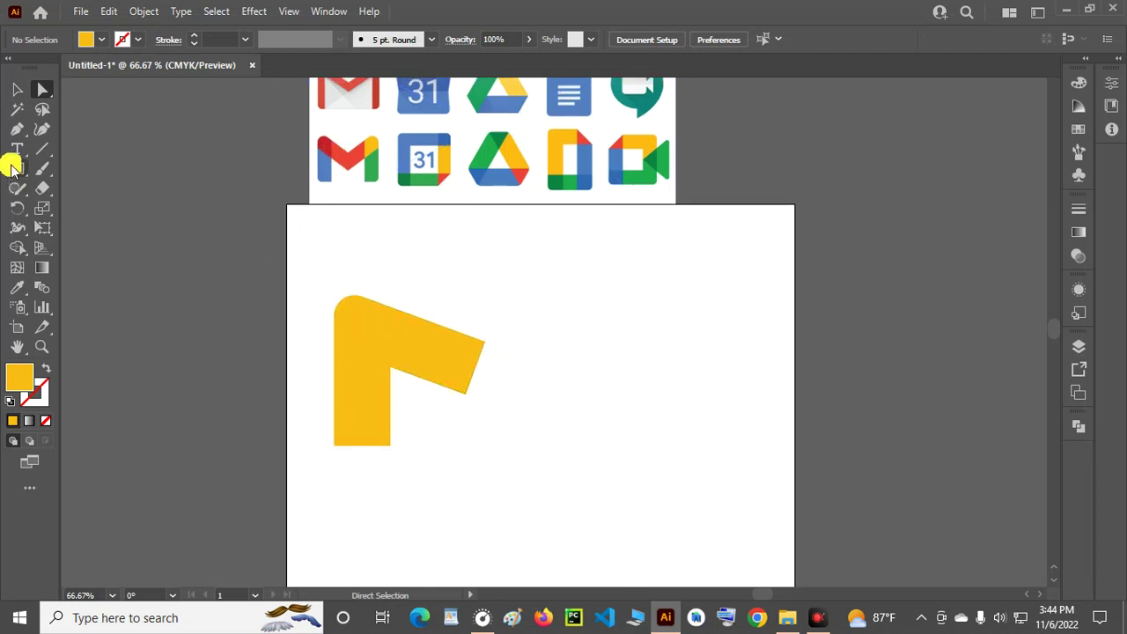
{"action": "left_click", "coordinate": [13, 90]}
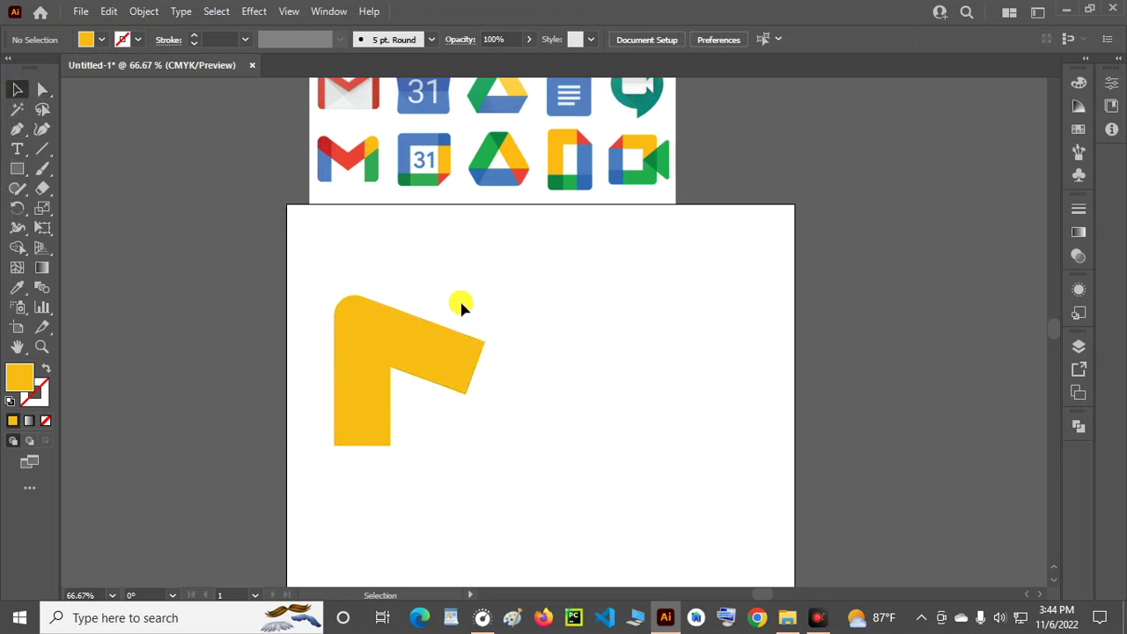
{"action": "left_click_drag", "start_coordinate": [532, 499], "coordinate": [532, 498]}
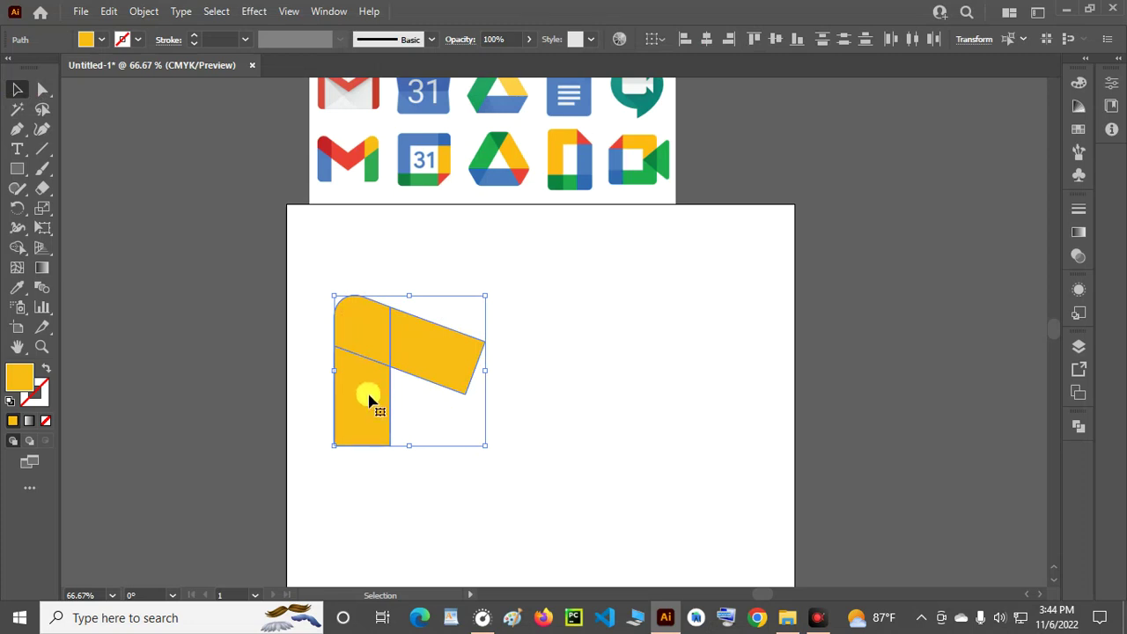
{"action": "left_click_drag", "start_coordinate": [367, 402], "coordinate": [534, 414]}
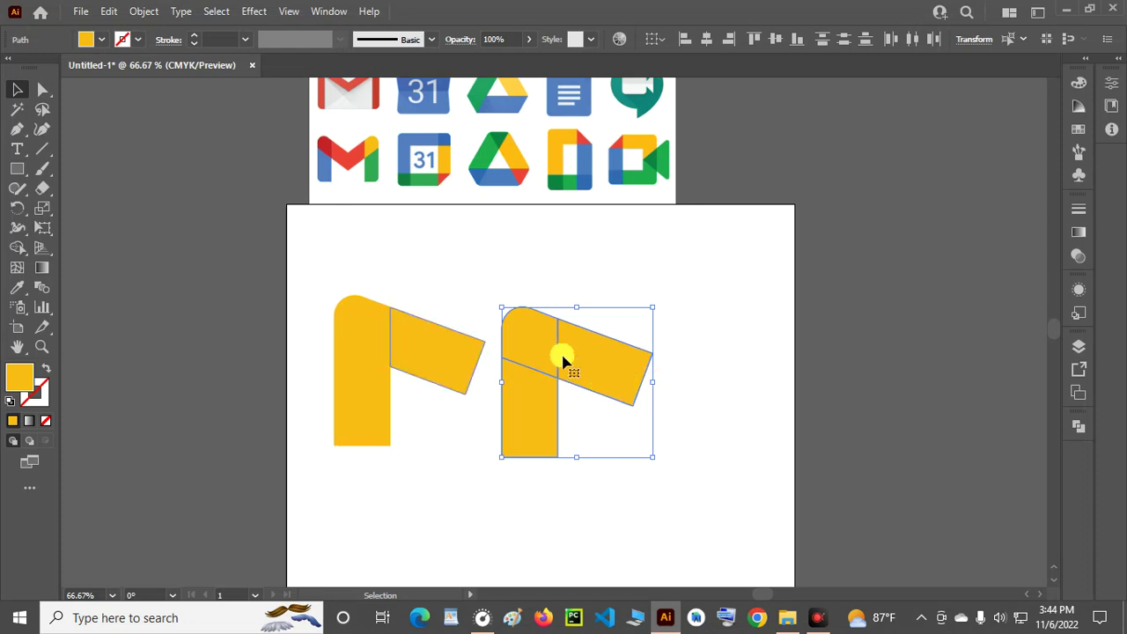
Reflect the duplicated half M across the vertical axis at 90°.
{"action": "right_click", "coordinate": [531, 403]}
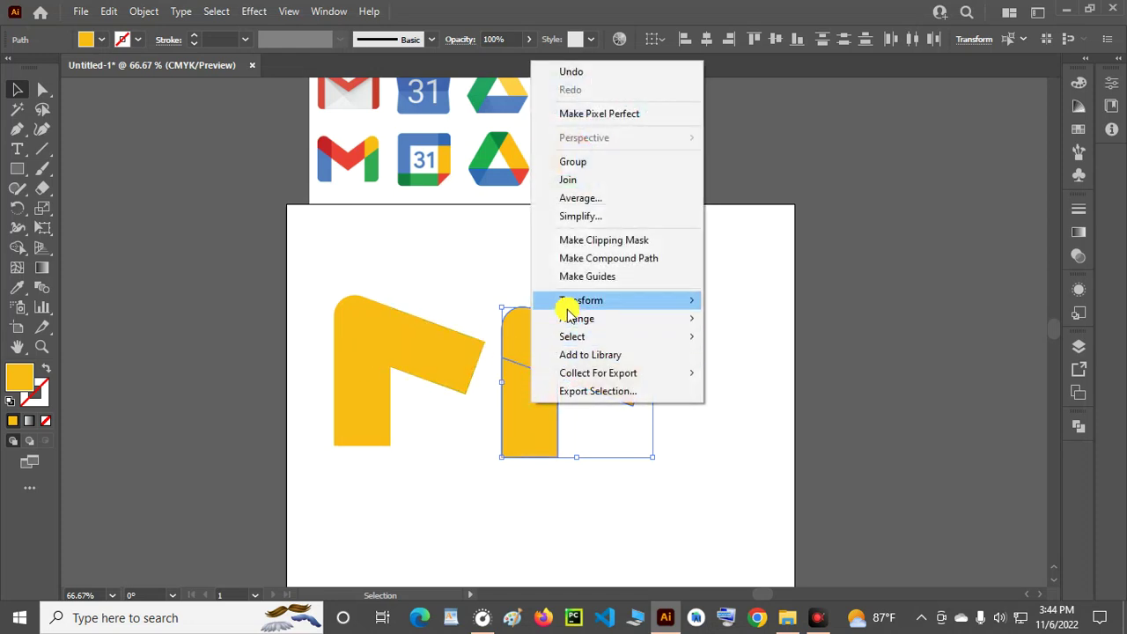
{"action": "mouse_move", "coordinate": [632, 305]}
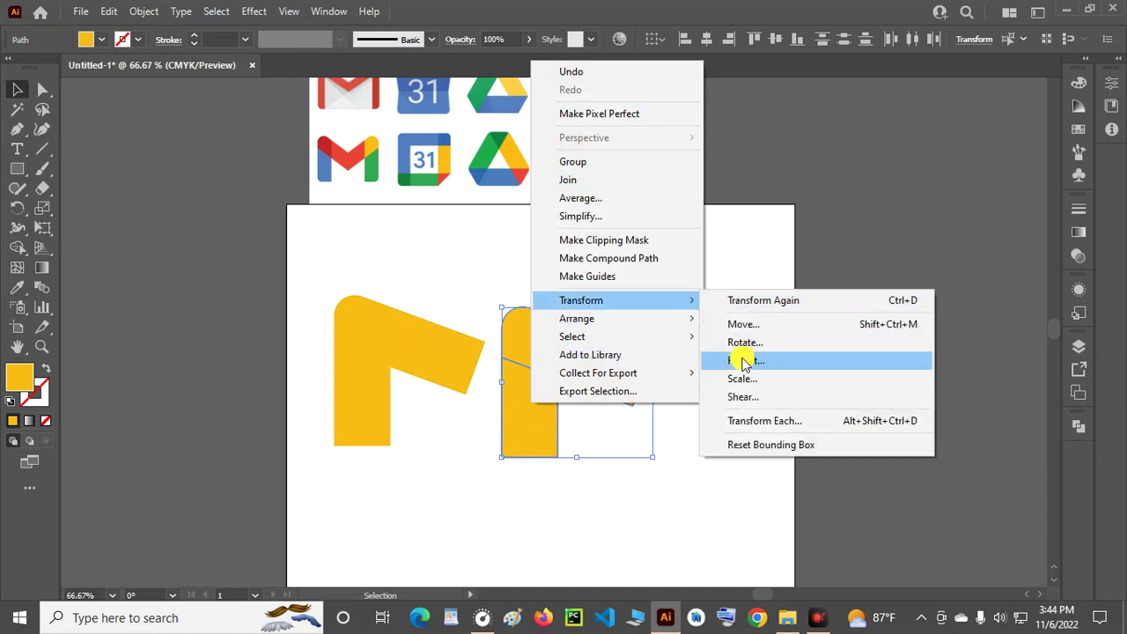
{"action": "left_click", "coordinate": [795, 362]}
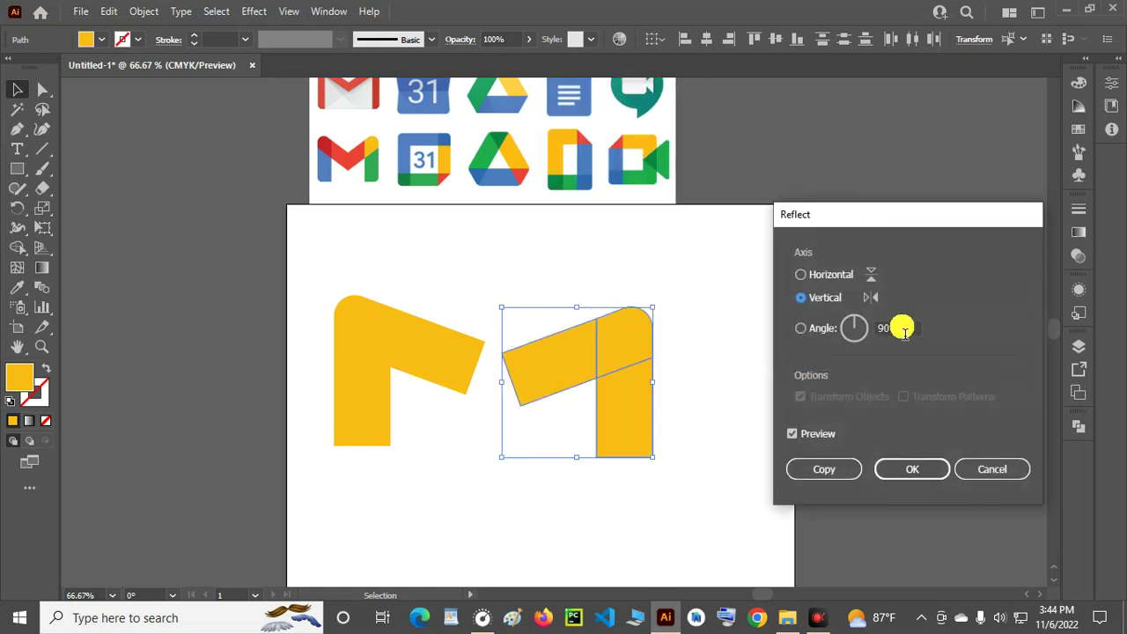
{"action": "left_click", "coordinate": [801, 275]}
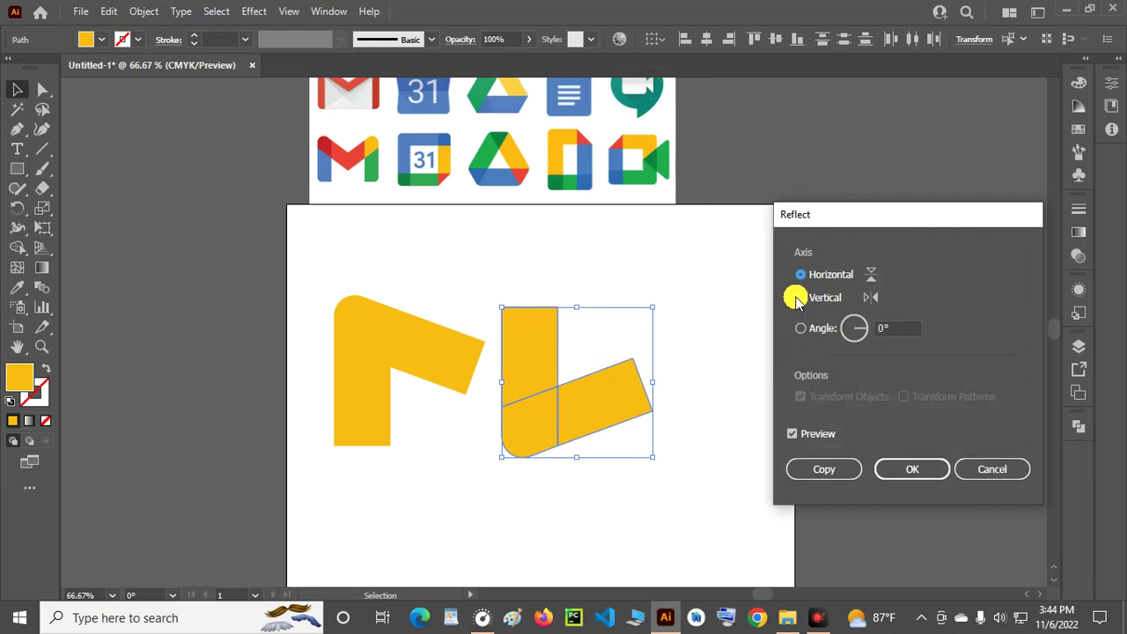
{"action": "left_click", "coordinate": [800, 298]}
{"action": "left_click", "coordinate": [881, 330]}
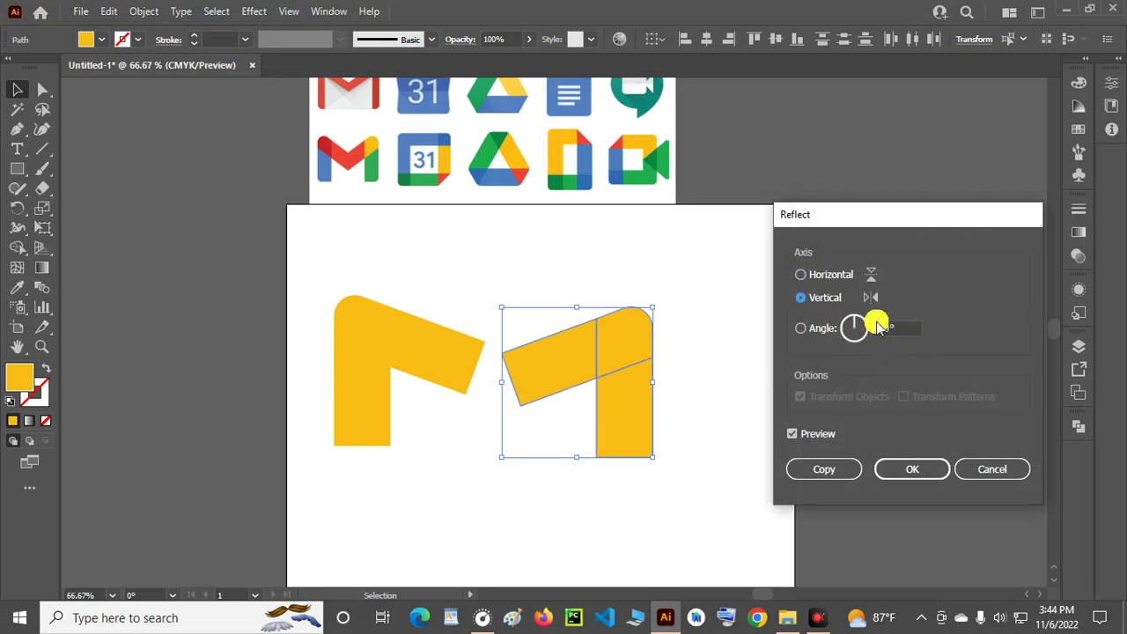
{"action": "left_click", "coordinate": [925, 469]}
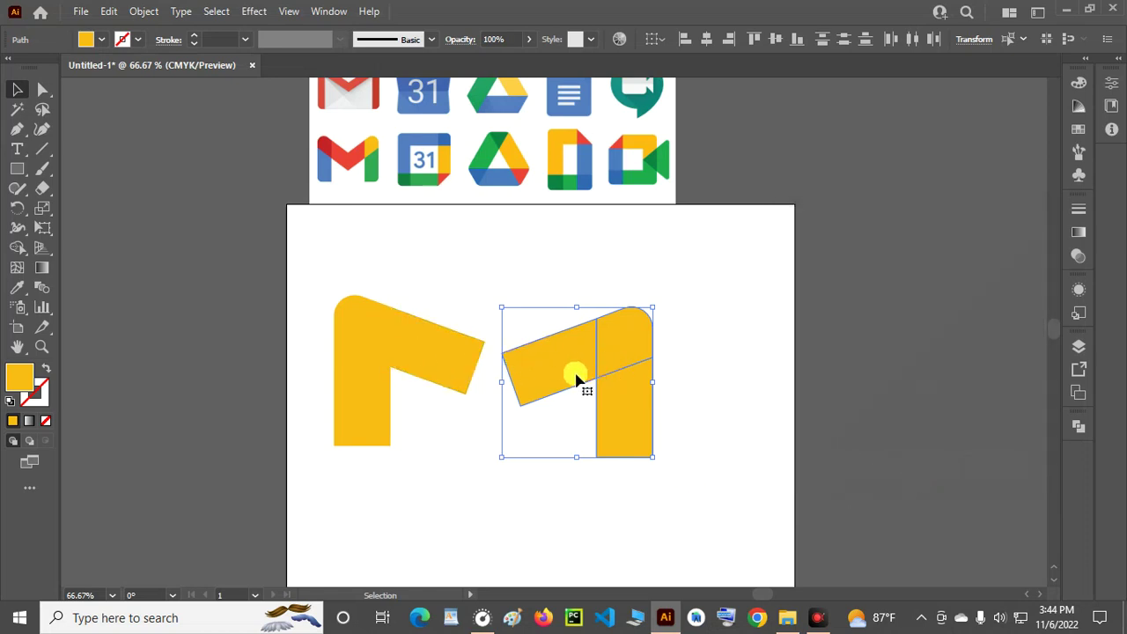
Move the mirrored half against the original so both diagonals meet in a clean V with the stem bases level, and deselect it.
{"action": "left_click_drag", "start_coordinate": [614, 355], "coordinate": [567, 346]}
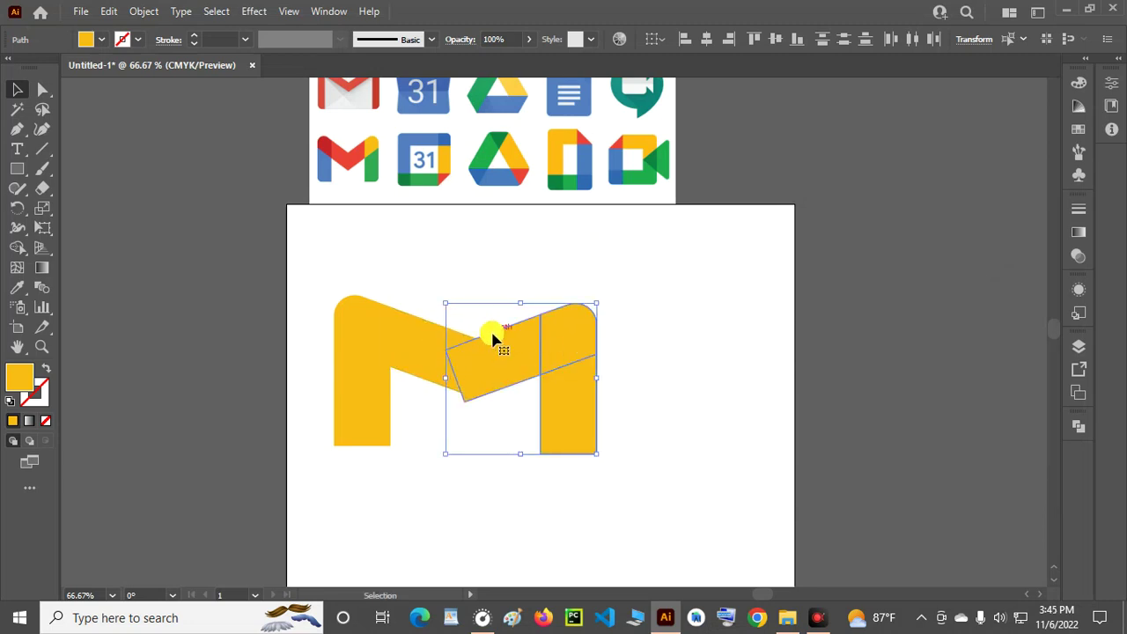
{"action": "scroll", "coordinate": [494, 339], "scroll_direction": "up", "scroll_amount": 2, "text": "alt"}
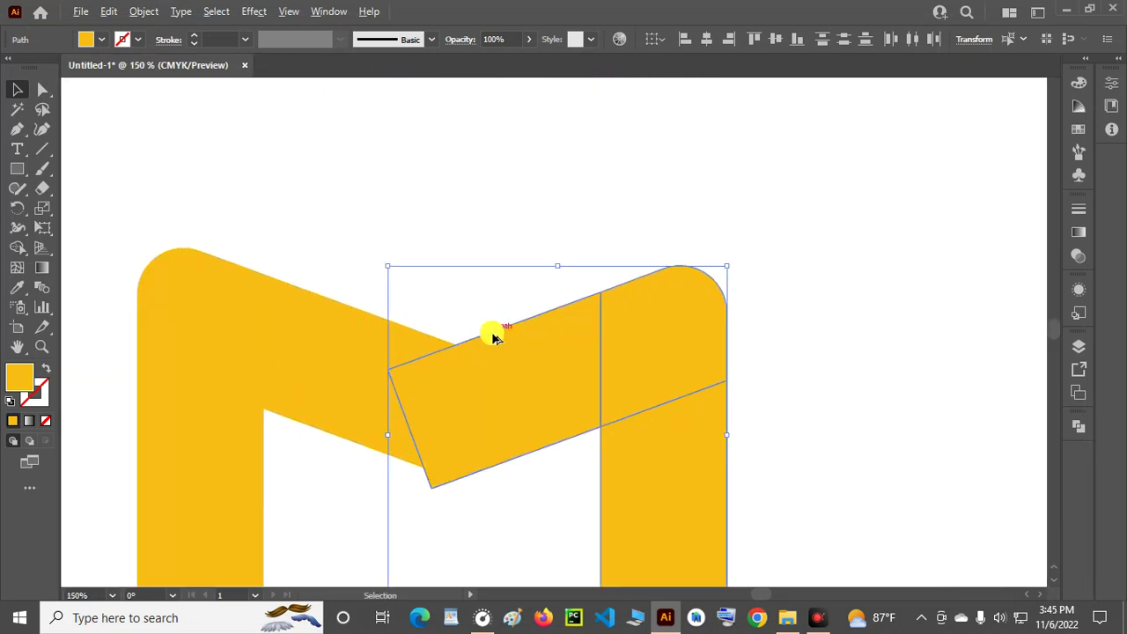
{"action": "scroll", "coordinate": [493, 339], "scroll_direction": "up", "scroll_amount": 1}
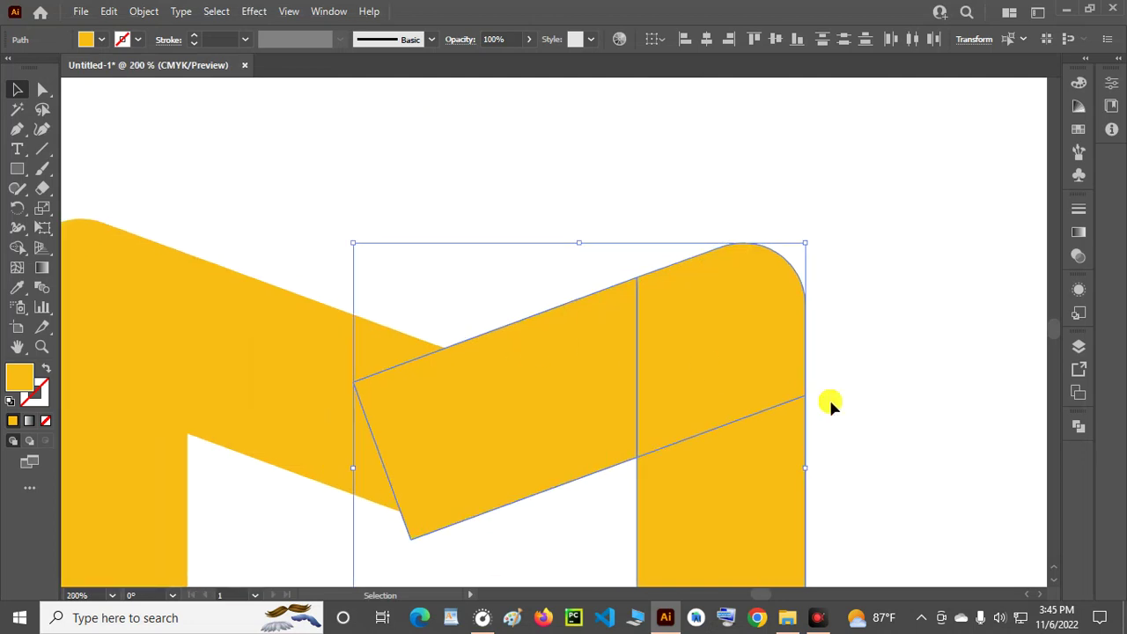
{"action": "left_click_drag", "start_coordinate": [878, 435], "coordinate": [865, 273]}
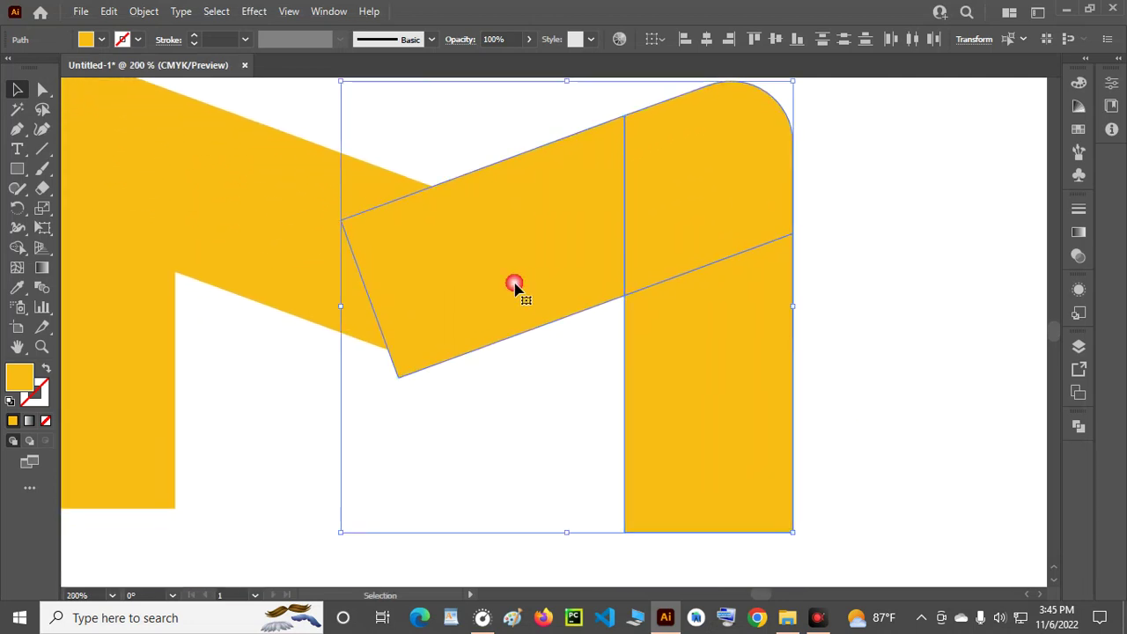
{"action": "mouse_move", "coordinate": [468, 292]}
{"action": "left_mouse_down"}
{"action": "mouse_move", "coordinate": [503, 269]}
{"action": "mouse_move", "coordinate": [468, 280]}
{"action": "left_mouse_up"}
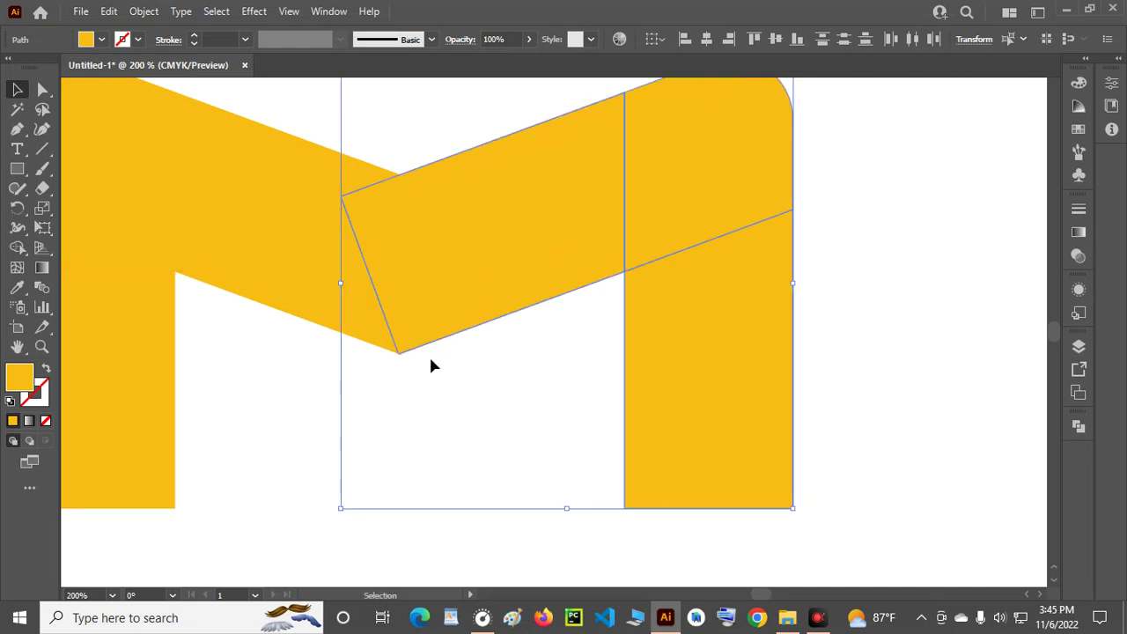
{"action": "left_click", "coordinate": [891, 291]}
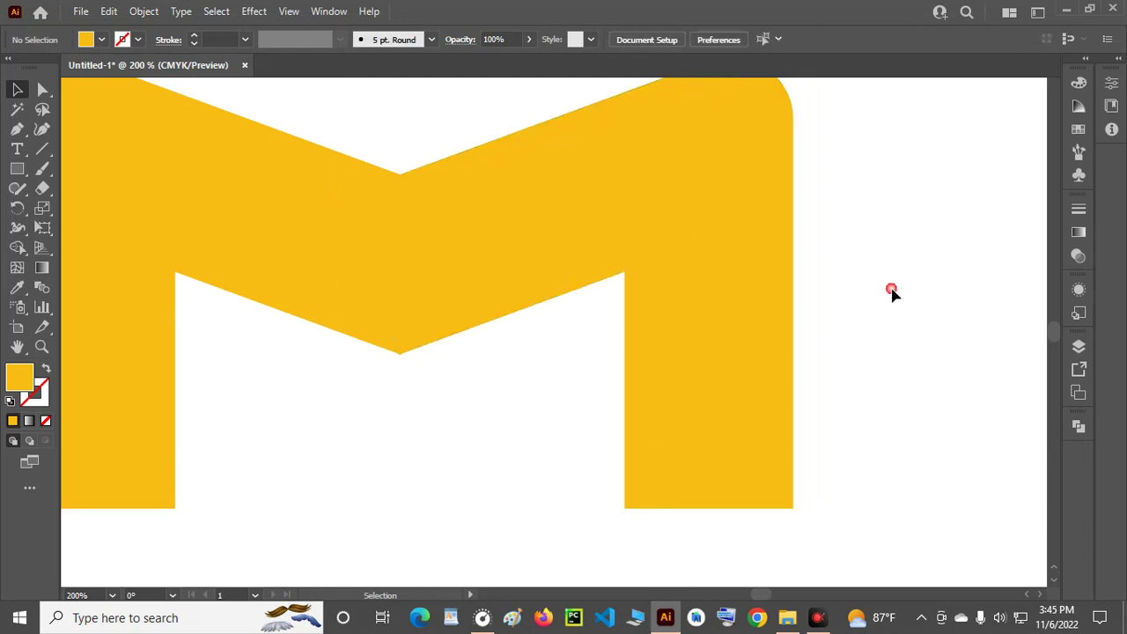
Merge the two overlapping diagonal pieces into one central V shape with Shape Builder, and deselect it.
{"action": "scroll", "coordinate": [422, 389], "scroll_direction": "down", "scroll_amount": 3}
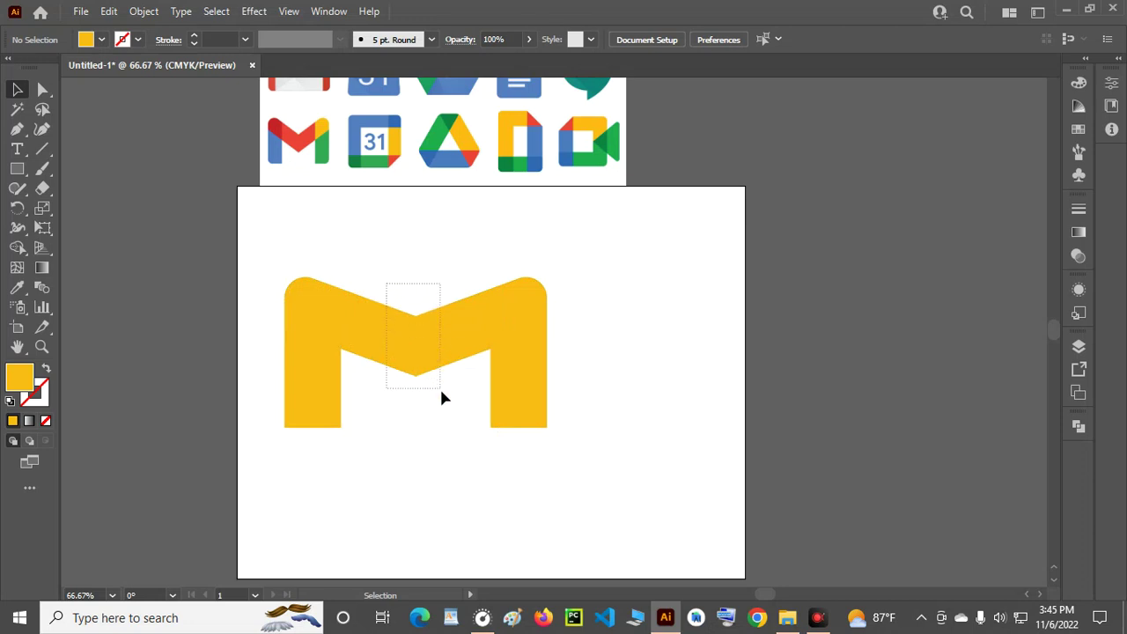
{"action": "left_click", "coordinate": [410, 337]}
{"action": "mouse_move", "coordinate": [410, 337]}
{"action": "left_mouse_down"}
{"action": "mouse_move", "coordinate": [415, 368]}
{"action": "mouse_move", "coordinate": [414, 319]}
{"action": "mouse_move", "coordinate": [402, 372]}
{"action": "mouse_move", "coordinate": [432, 317]}
{"action": "mouse_move", "coordinate": [413, 345]}
{"action": "left_mouse_up"}
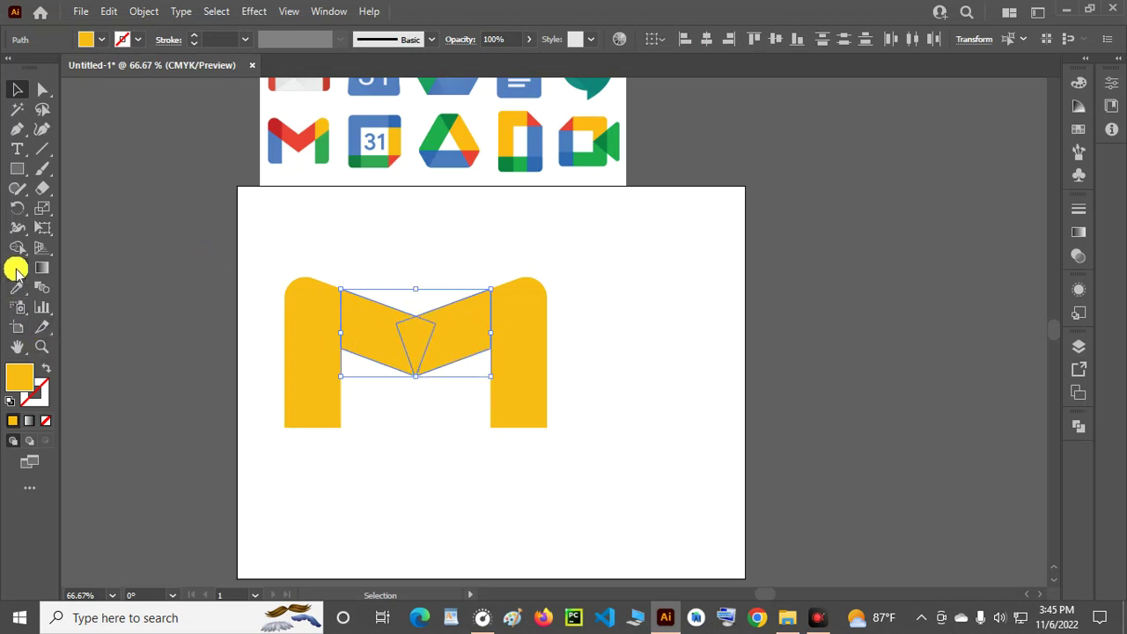
{"action": "left_click", "coordinate": [17, 249]}
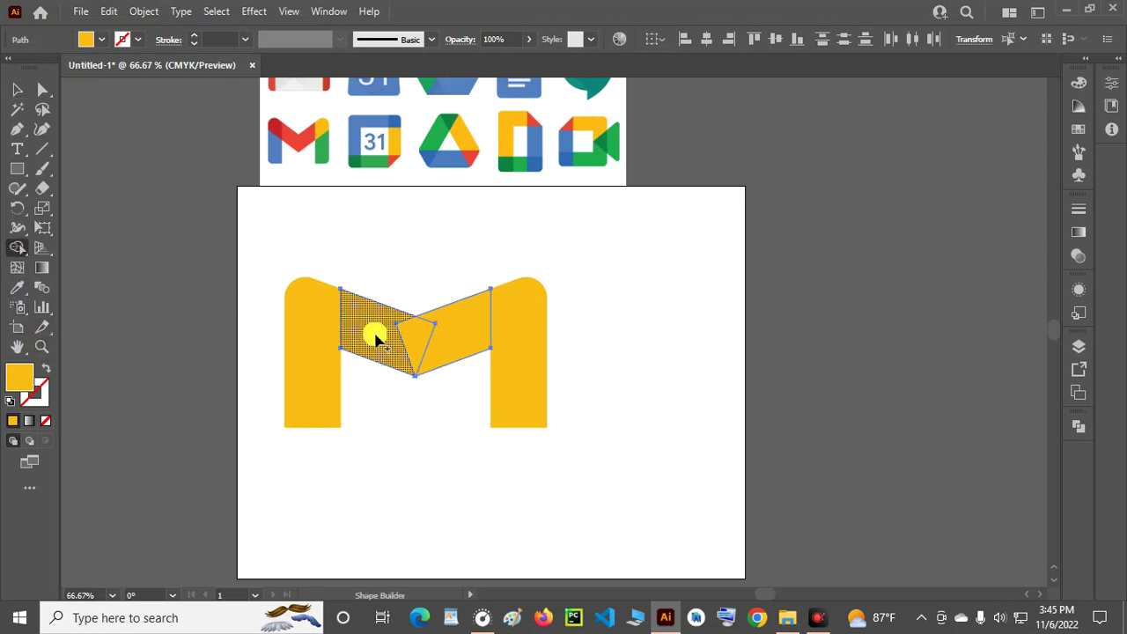
{"action": "mouse_move", "coordinate": [403, 351]}
{"action": "left_mouse_down"}
{"action": "mouse_move", "coordinate": [457, 348]}
{"action": "mouse_move", "coordinate": [385, 329]}
{"action": "mouse_move", "coordinate": [493, 337]}
{"action": "left_mouse_up"}
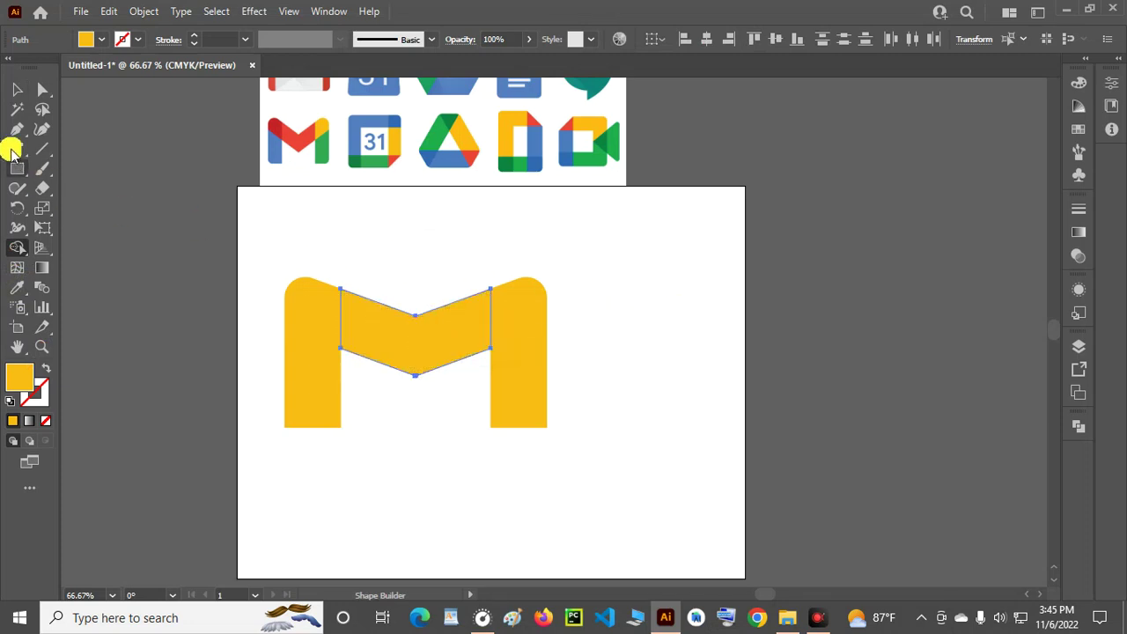
{"action": "left_click", "coordinate": [16, 89]}
{"action": "left_click", "coordinate": [608, 346]}
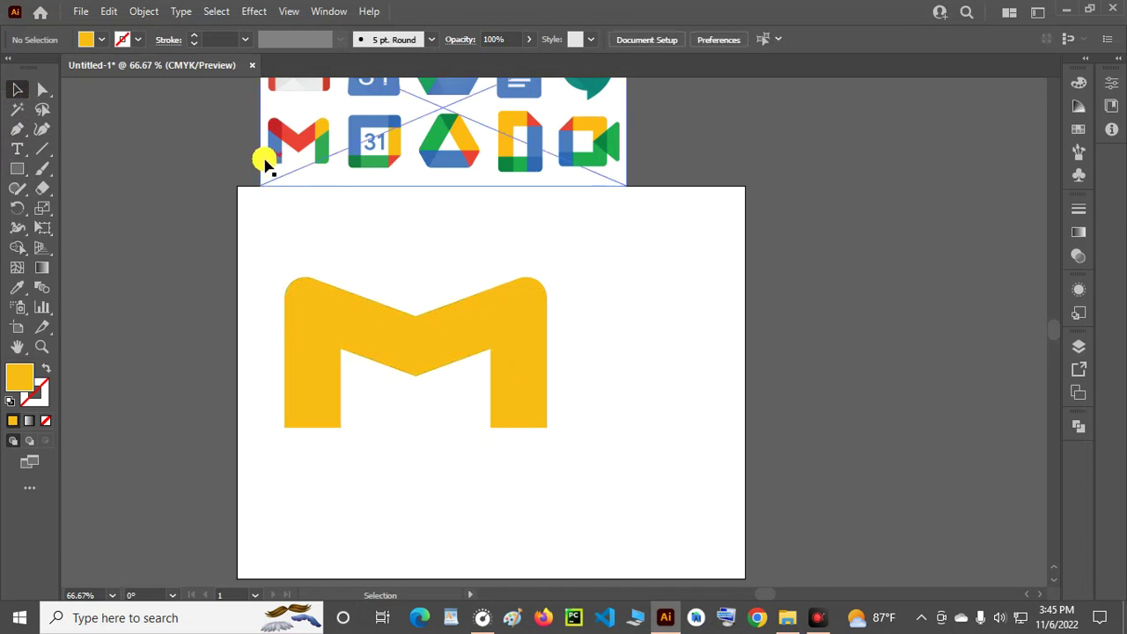
Round the outer bottom corner of the M's left stem to a radius of about 30 px.
{"action": "left_click", "coordinate": [310, 413]}
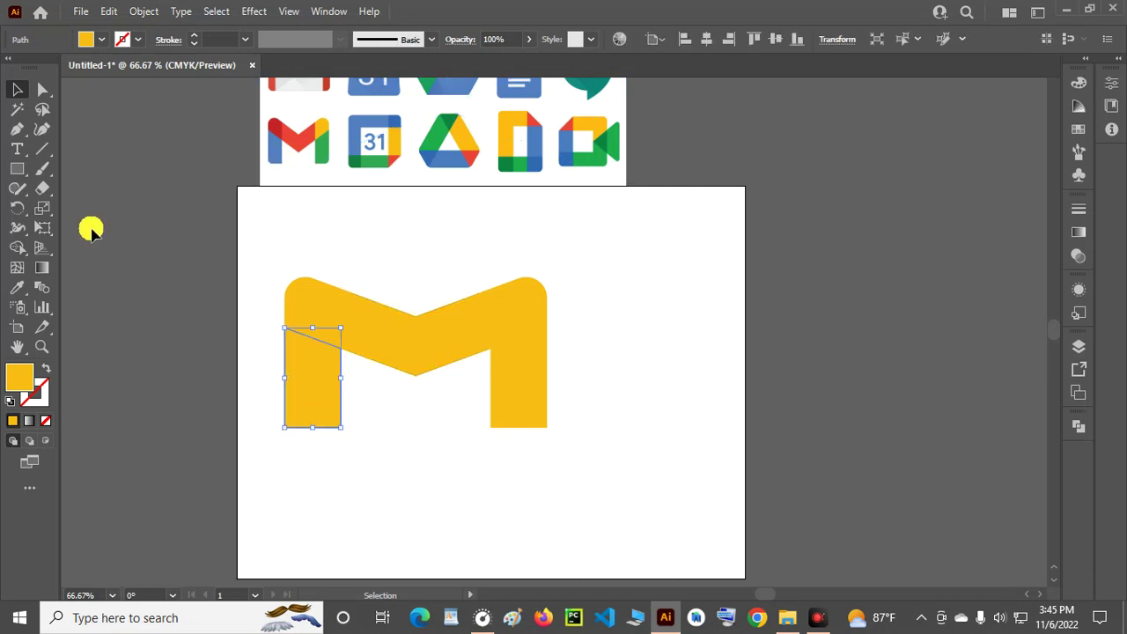
{"action": "left_click", "coordinate": [339, 231]}
{"action": "left_click", "coordinate": [44, 91]}
{"action": "left_click", "coordinate": [319, 418]}
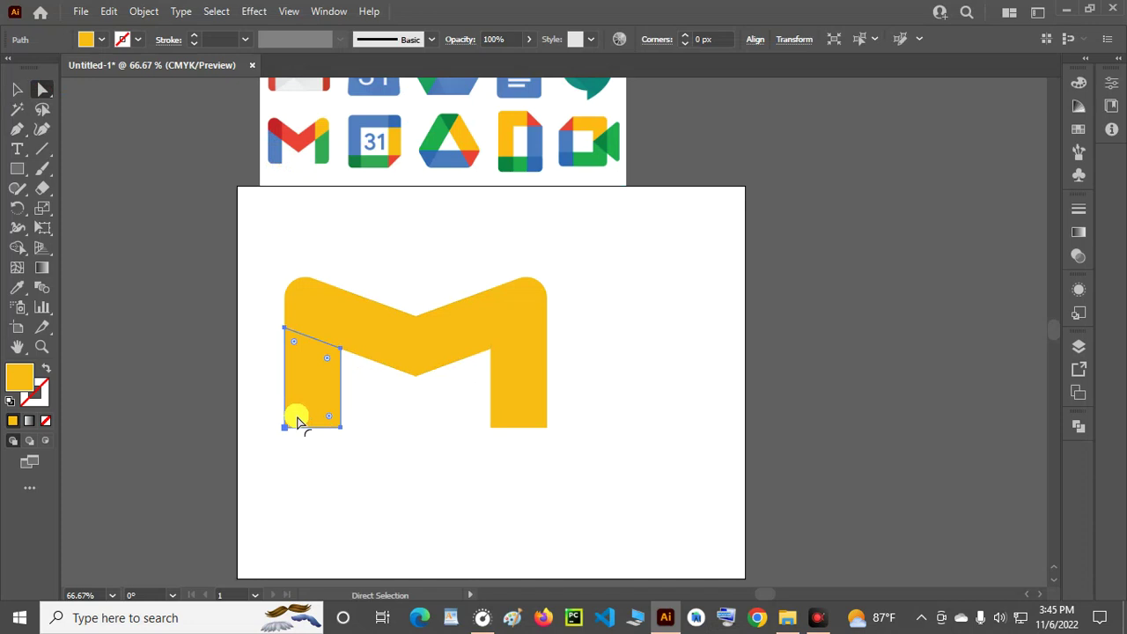
{"action": "left_click_drag", "start_coordinate": [296, 421], "coordinate": [306, 420]}
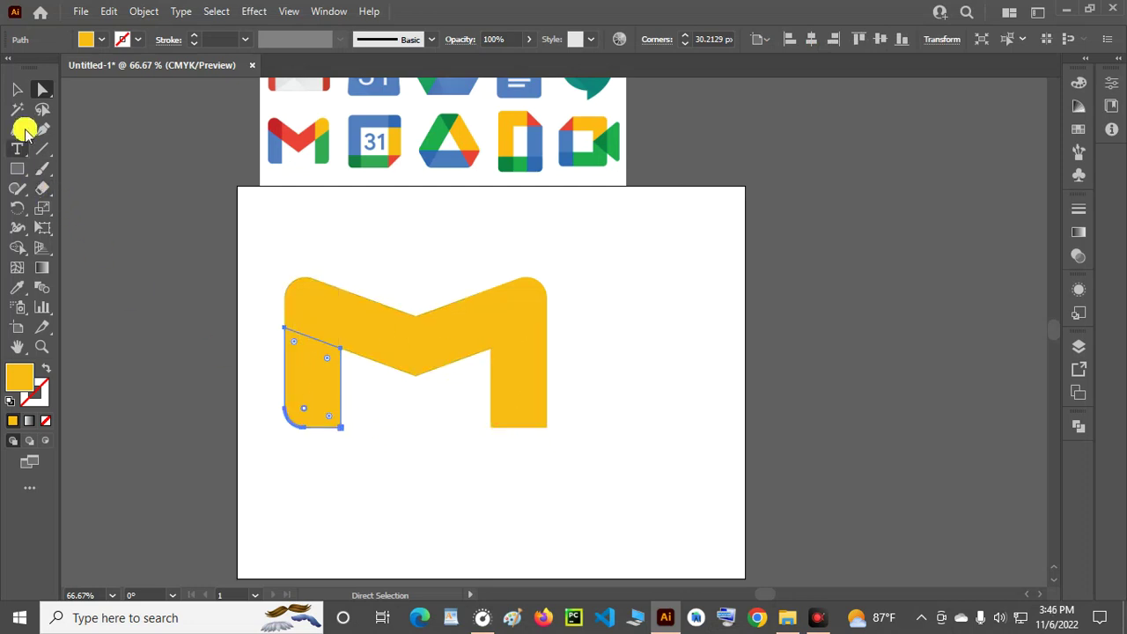
Round the outer bottom corner of the M's right stem to a radius of about 29 px, and deselect it.
{"action": "left_click", "coordinate": [522, 405]}
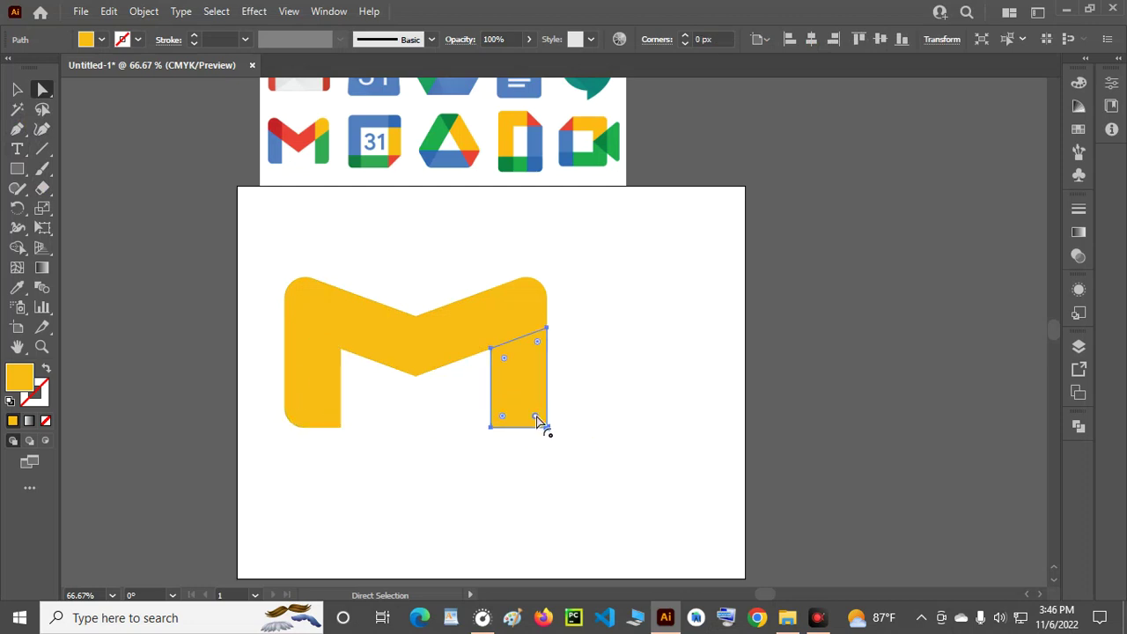
{"action": "double_click", "coordinate": [540, 421]}
{"action": "left_click", "coordinate": [609, 352]}
{"action": "left_click_drag", "start_coordinate": [539, 421], "coordinate": [528, 418]}
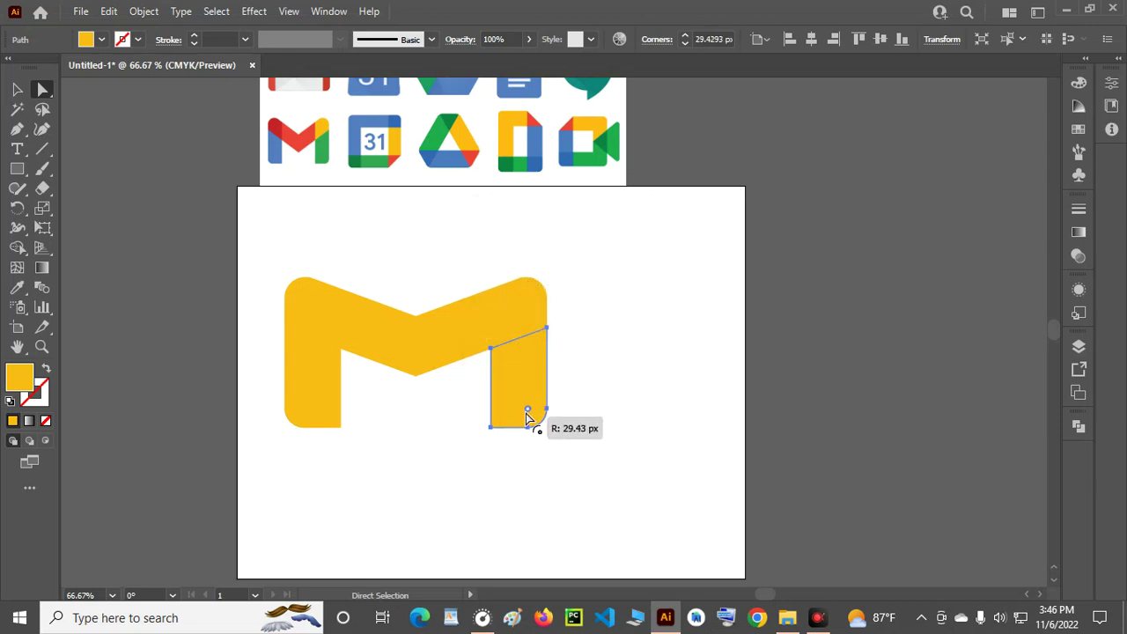
{"action": "left_click", "coordinate": [617, 420]}
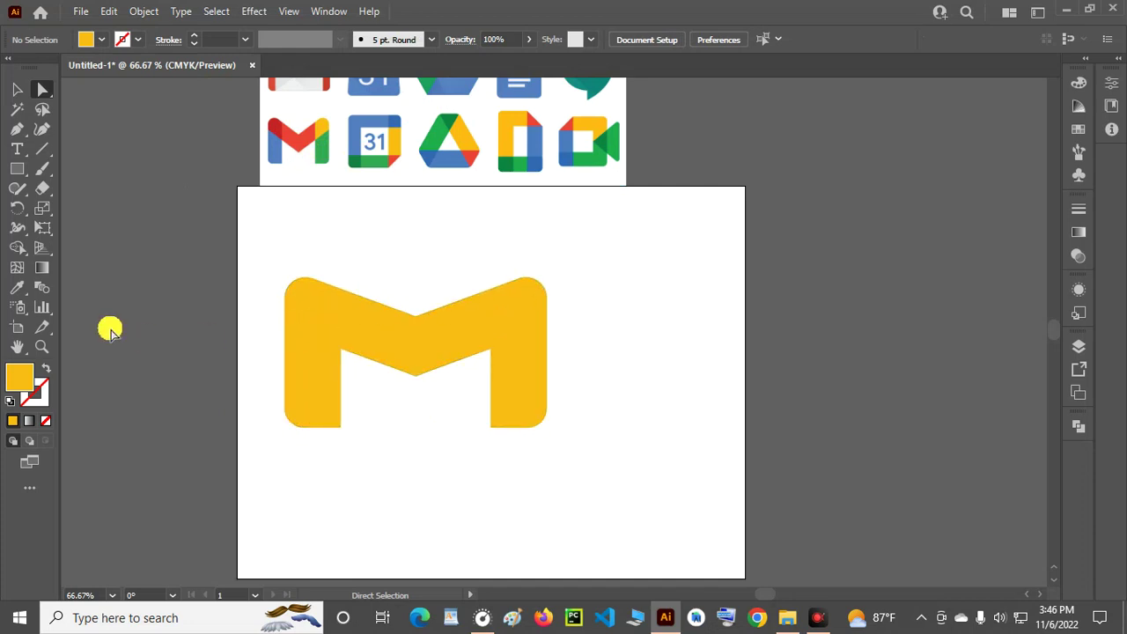
Color the M's lower left stem blue and its upper left corner dark red, sampling both from the reference Gmail icon.
{"action": "left_click", "coordinate": [17, 287]}
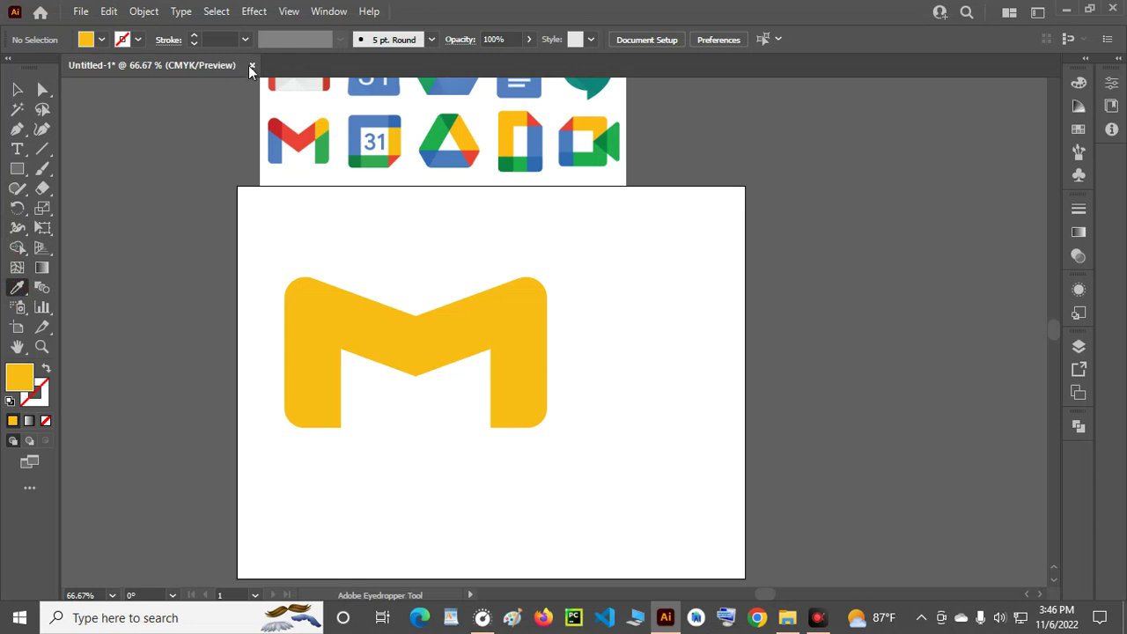
{"action": "left_click", "coordinate": [279, 159]}
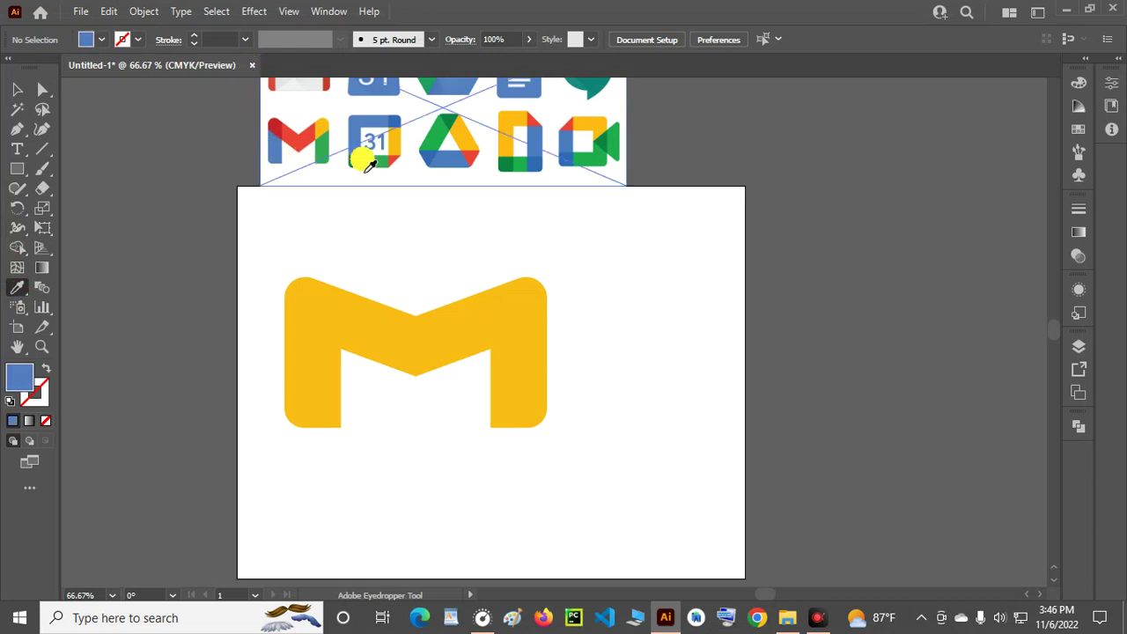
{"action": "left_click", "coordinate": [312, 395], "text": "alt"}
{"action": "left_click", "coordinate": [234, 254]}
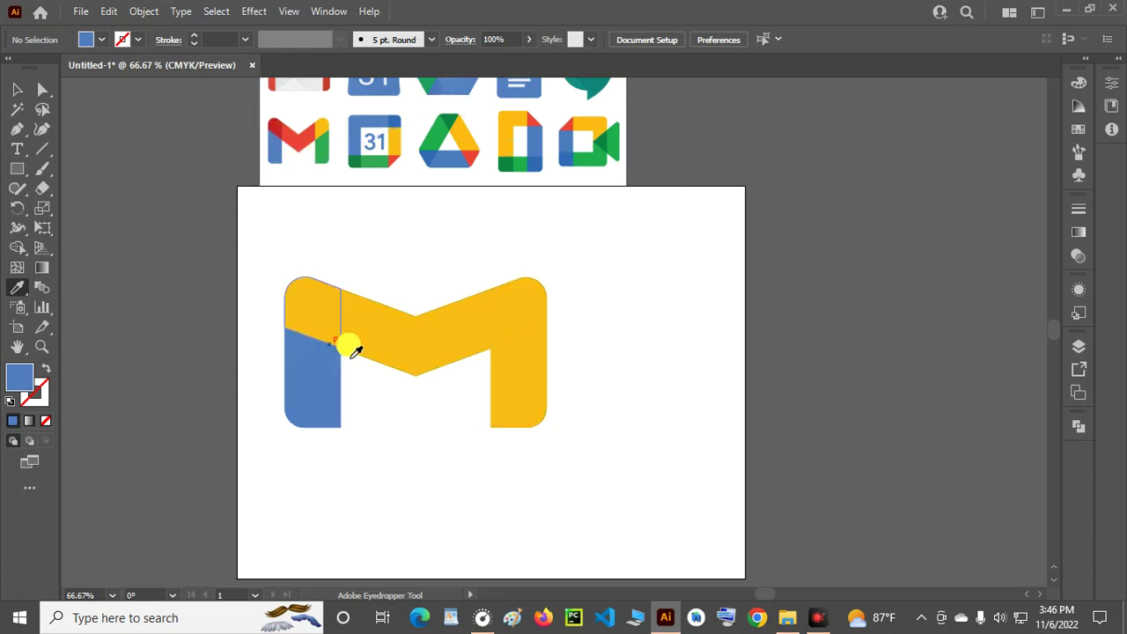
{"action": "left_click", "coordinate": [275, 130]}
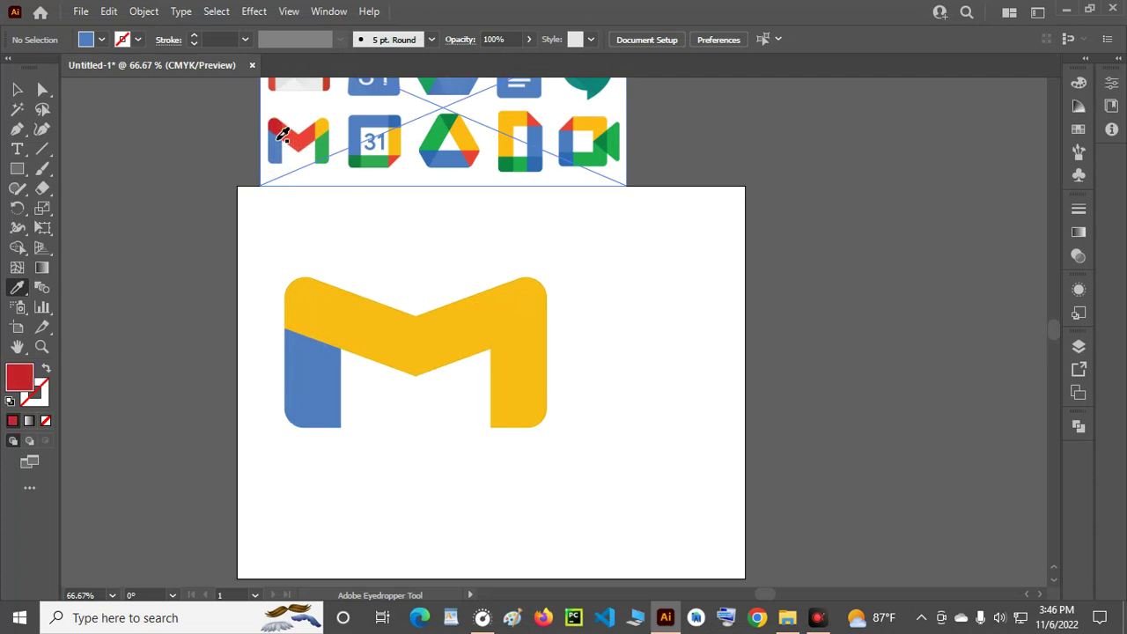
{"action": "left_click", "coordinate": [322, 308]}
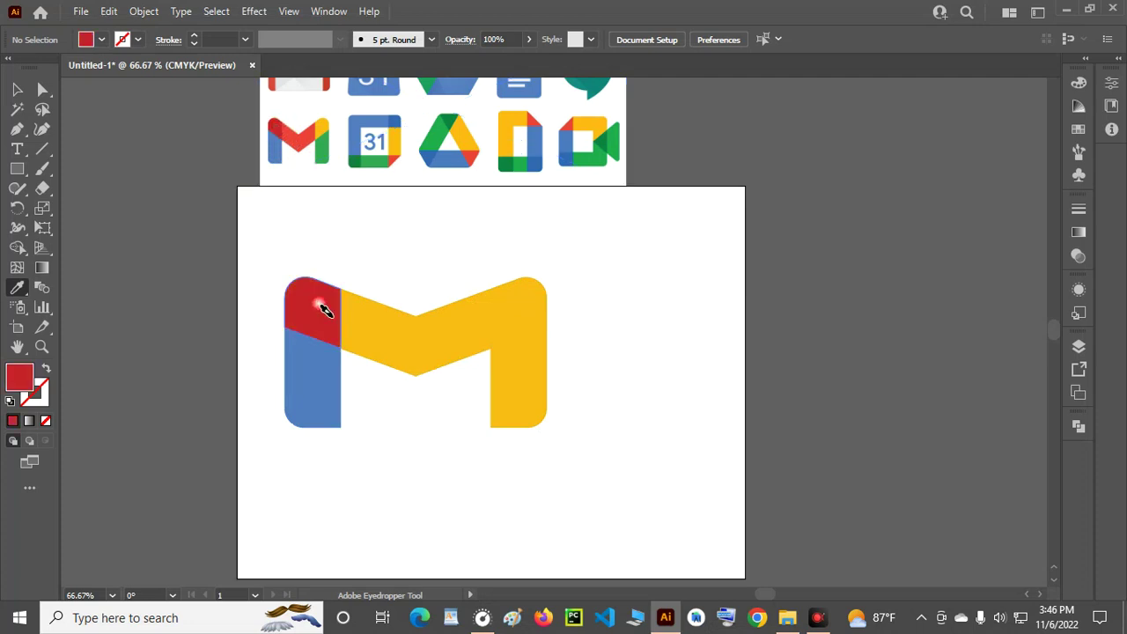
Color the M's central V bright red and its lower right stem green, sampling both from the reference Gmail icon.
{"action": "left_click", "coordinate": [313, 146]}
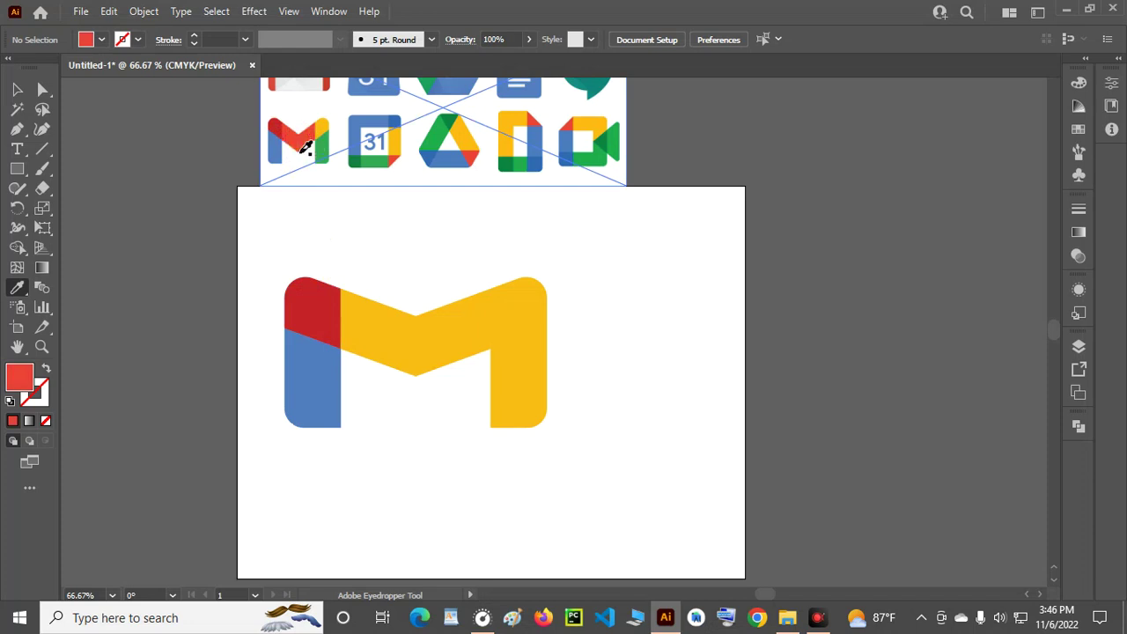
{"action": "left_click", "coordinate": [393, 337], "text": "alt"}
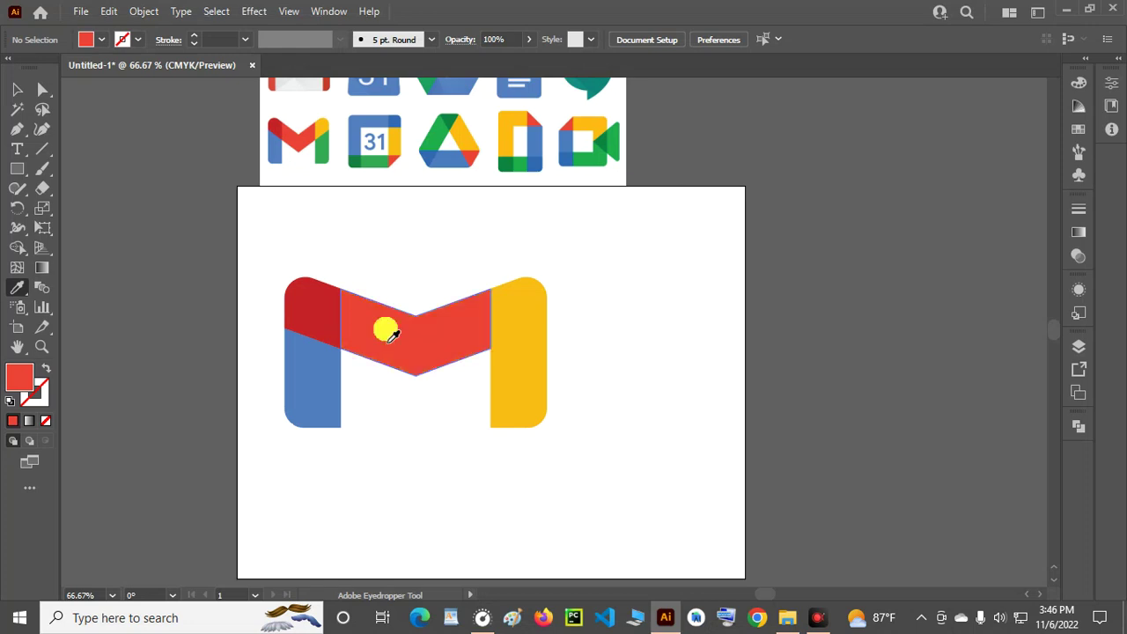
{"action": "left_click", "coordinate": [323, 129]}
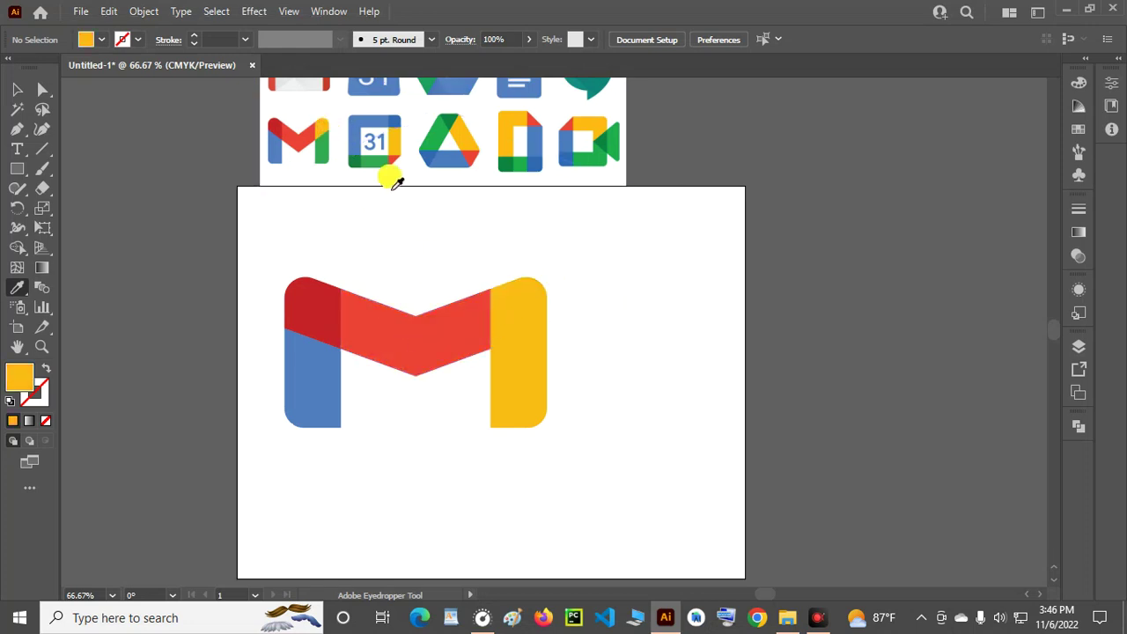
{"action": "left_click", "coordinate": [324, 152]}
{"action": "left_click", "coordinate": [535, 402], "text": "alt"}
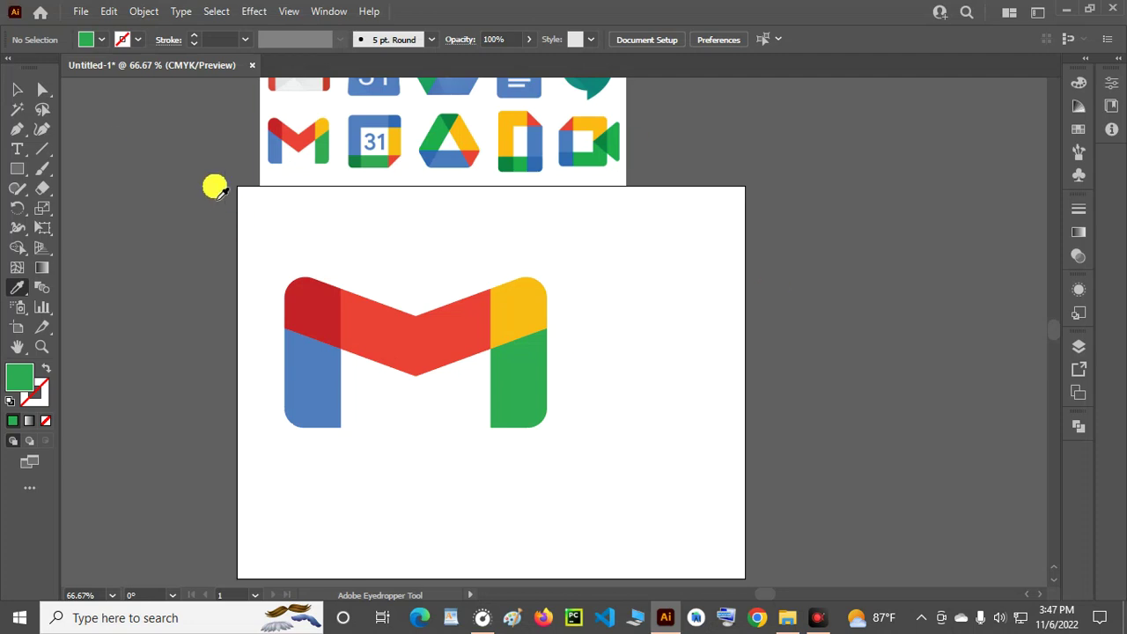
Select all the colored pieces of the M and group them.
{"action": "left_click", "coordinate": [17, 88]}
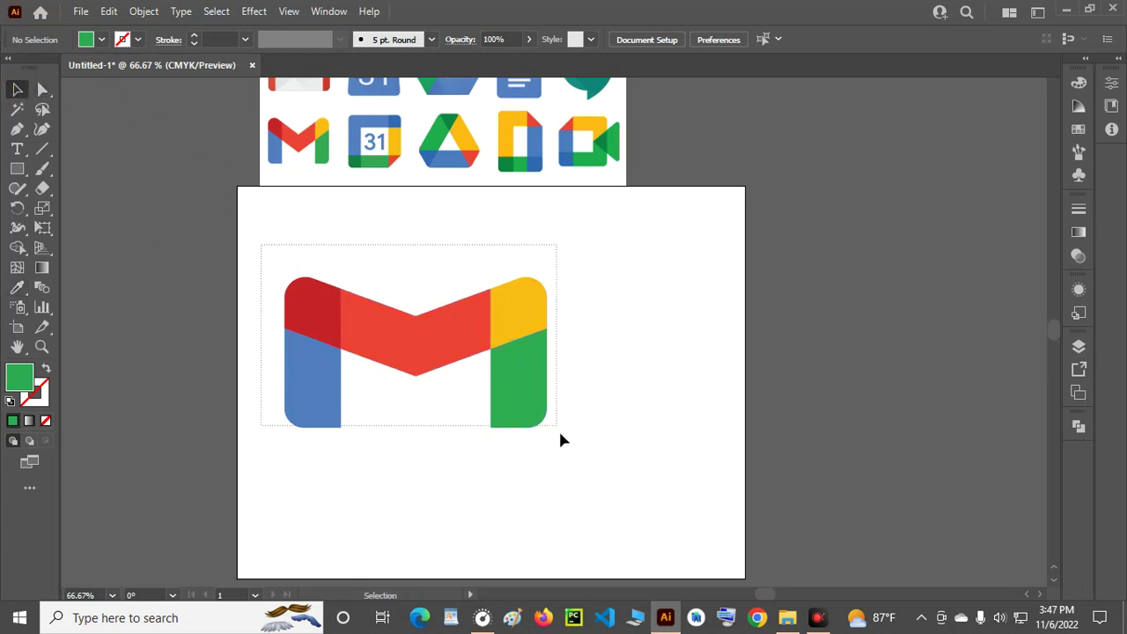
{"action": "left_click", "coordinate": [487, 390]}
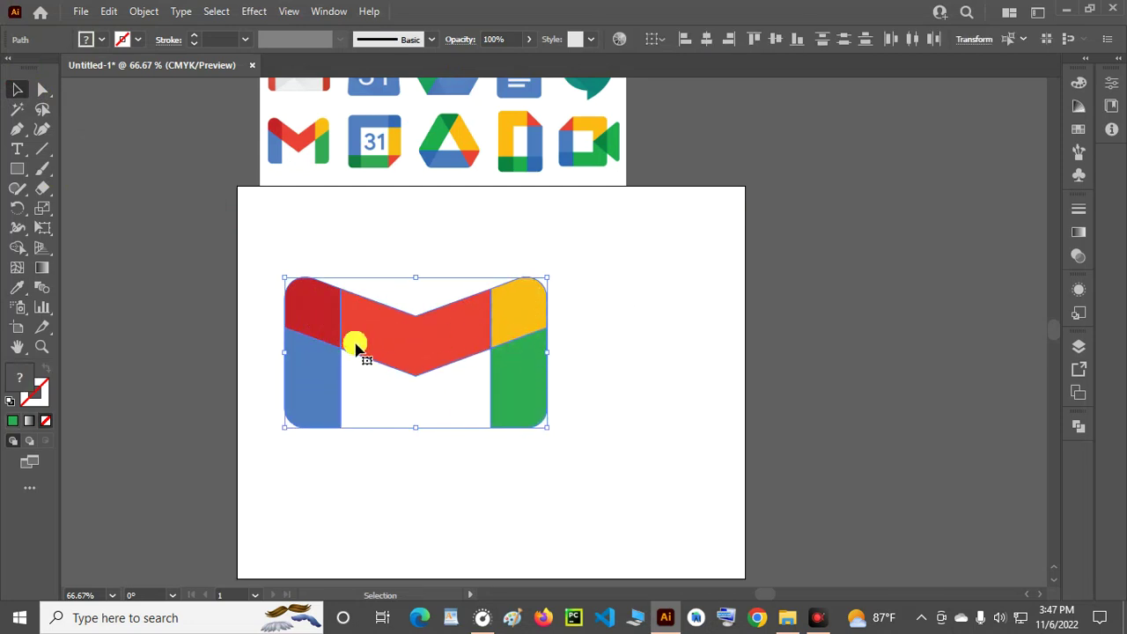
{"action": "right_click", "coordinate": [450, 341]}
{"action": "left_click", "coordinate": [509, 357]}
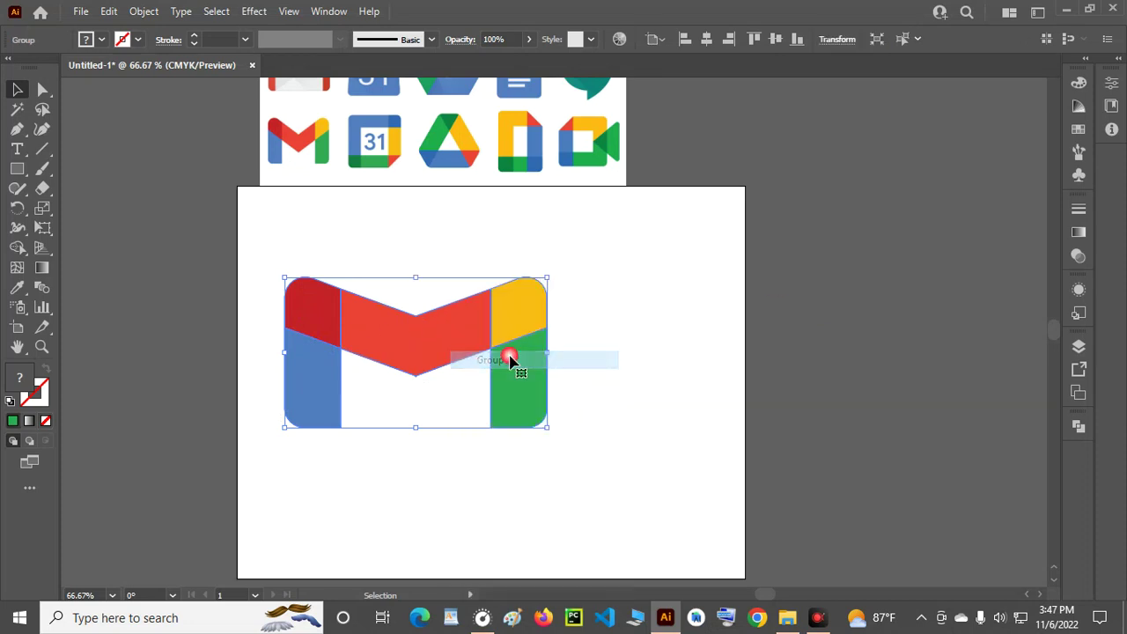
Move the M group to the artboard's upper left corner, shrink it to about a third of its width, and deselect it.
{"action": "left_click_drag", "start_coordinate": [425, 372], "coordinate": [398, 269]}
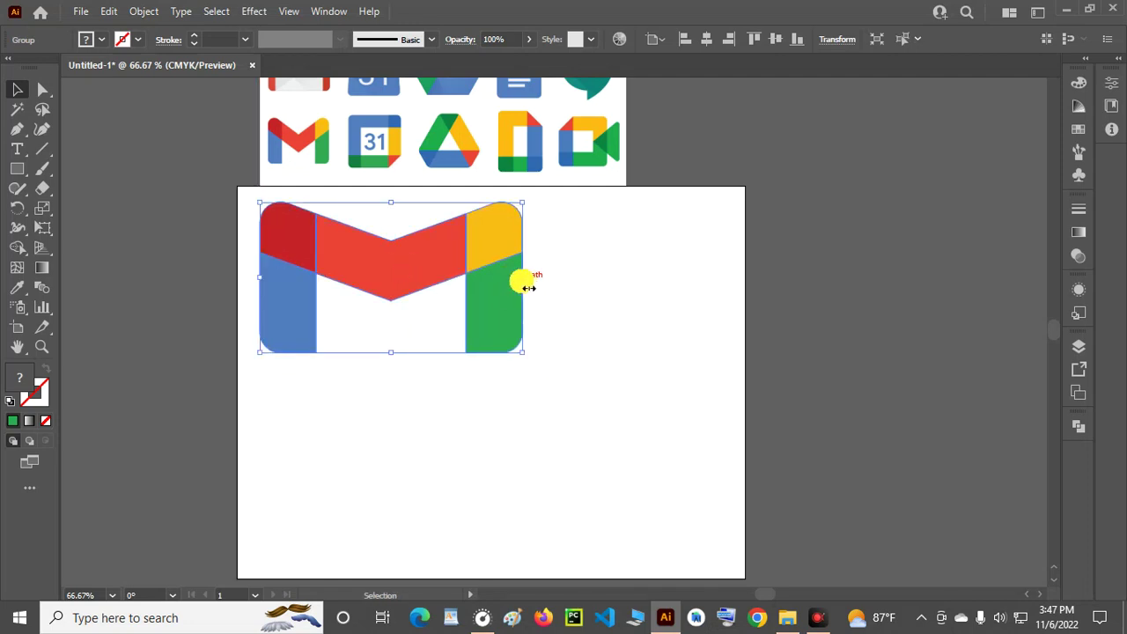
{"action": "left_click_drag", "start_coordinate": [525, 282], "coordinate": [324, 231]}
{"action": "left_click", "coordinate": [482, 282]}
{"action": "left_click", "coordinate": [487, 293]}
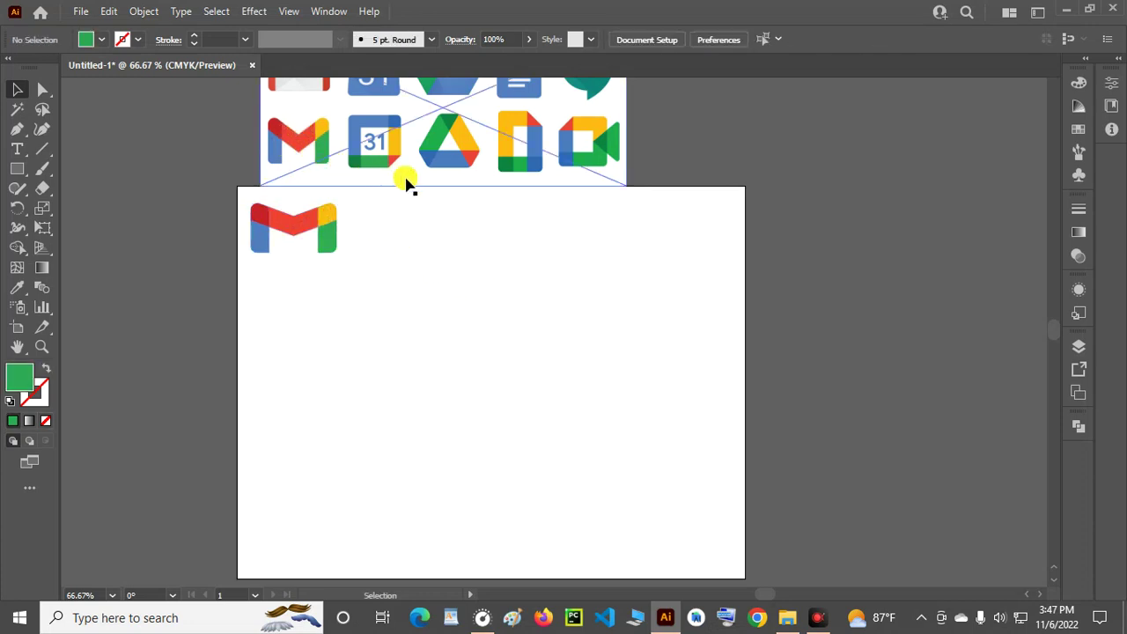
Draw an upright green triangle about 171 px wide and 148 px high with the Polygon tool, and move it near the artboard's center.
{"action": "scroll", "coordinate": [423, 255], "scroll_direction": "up", "scroll_amount": 2}
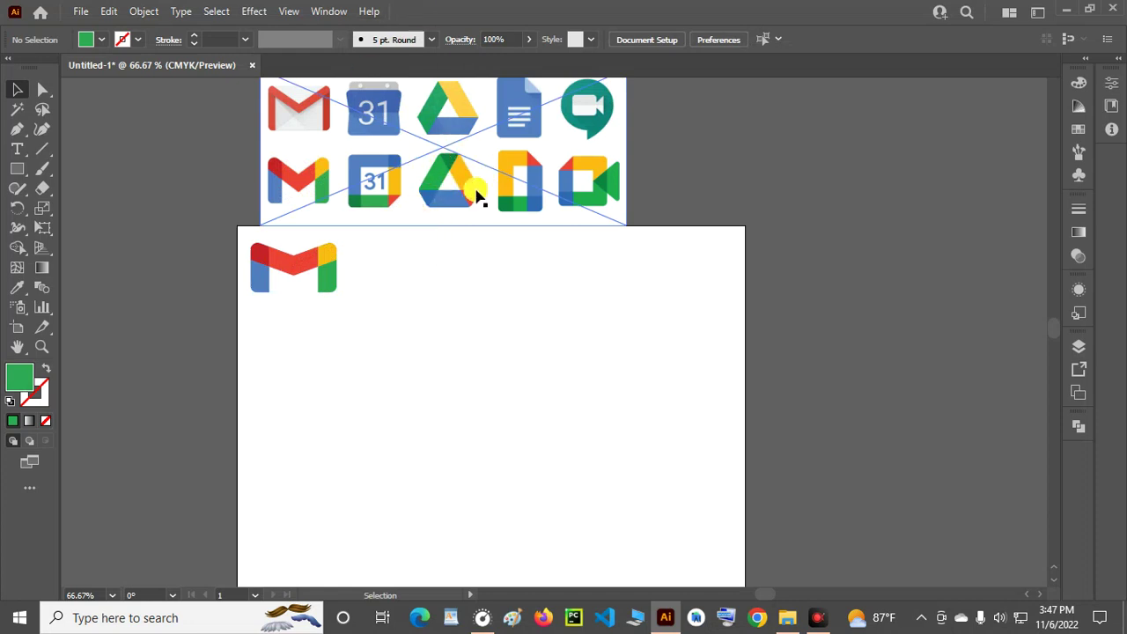
{"action": "scroll", "coordinate": [458, 190], "scroll_direction": "up", "scroll_amount": 1}
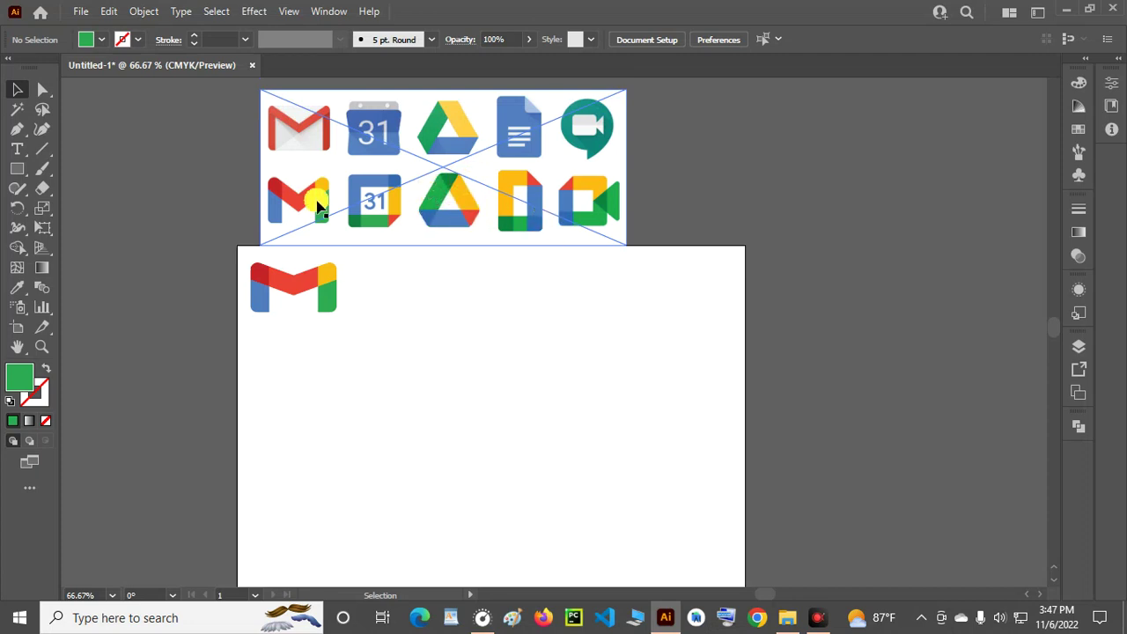
{"action": "scroll", "coordinate": [375, 252], "scroll_direction": "down", "scroll_amount": 2}
{"action": "scroll", "coordinate": [372, 248], "scroll_direction": "up", "scroll_amount": 1}
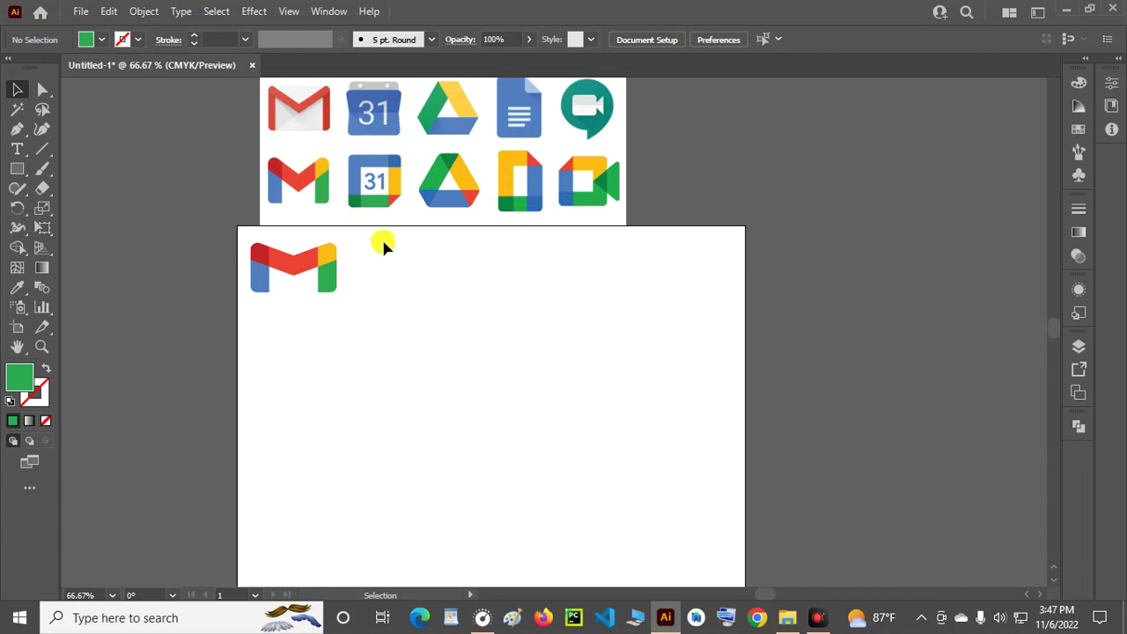
{"action": "left_click", "coordinate": [18, 168]}
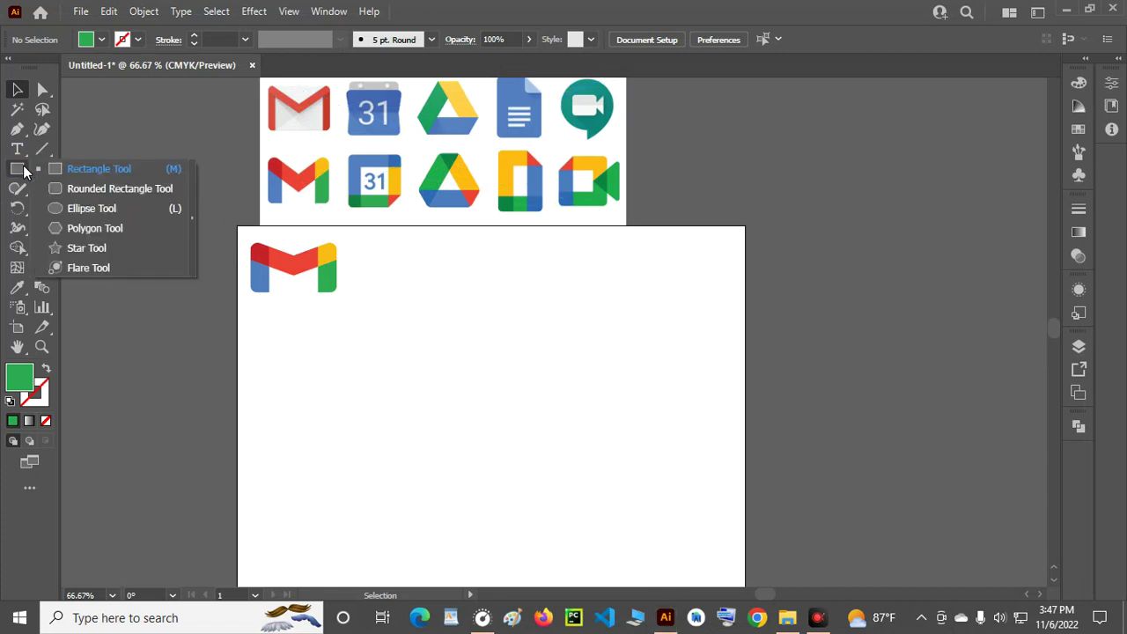
{"action": "left_click", "coordinate": [112, 233]}
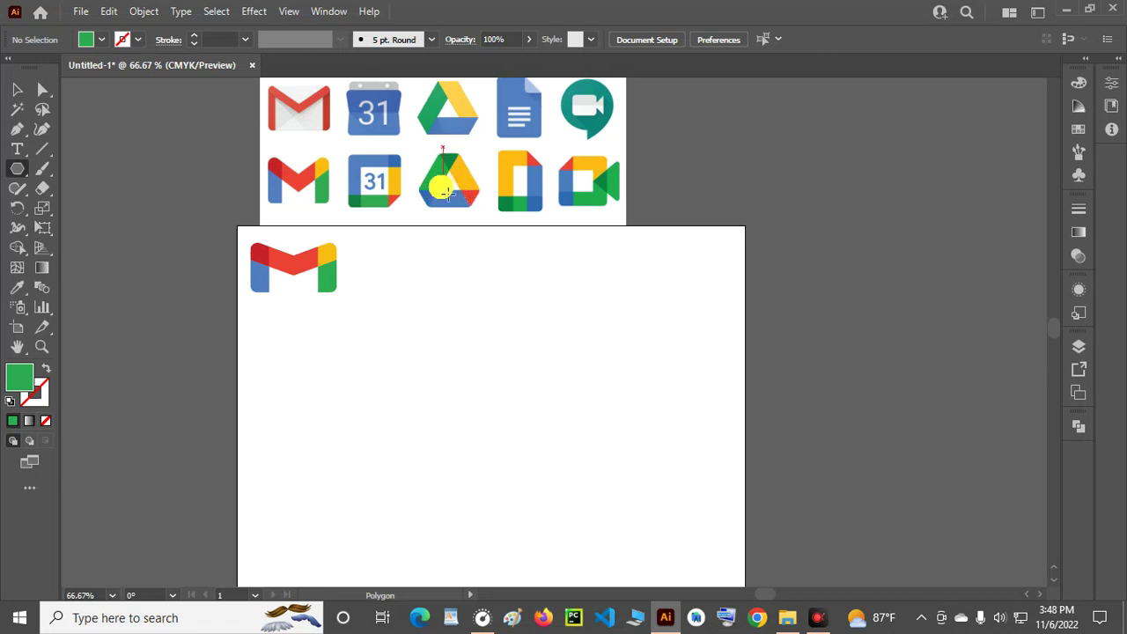
{"action": "scroll", "coordinate": [458, 352], "scroll_direction": "down", "scroll_amount": 1}
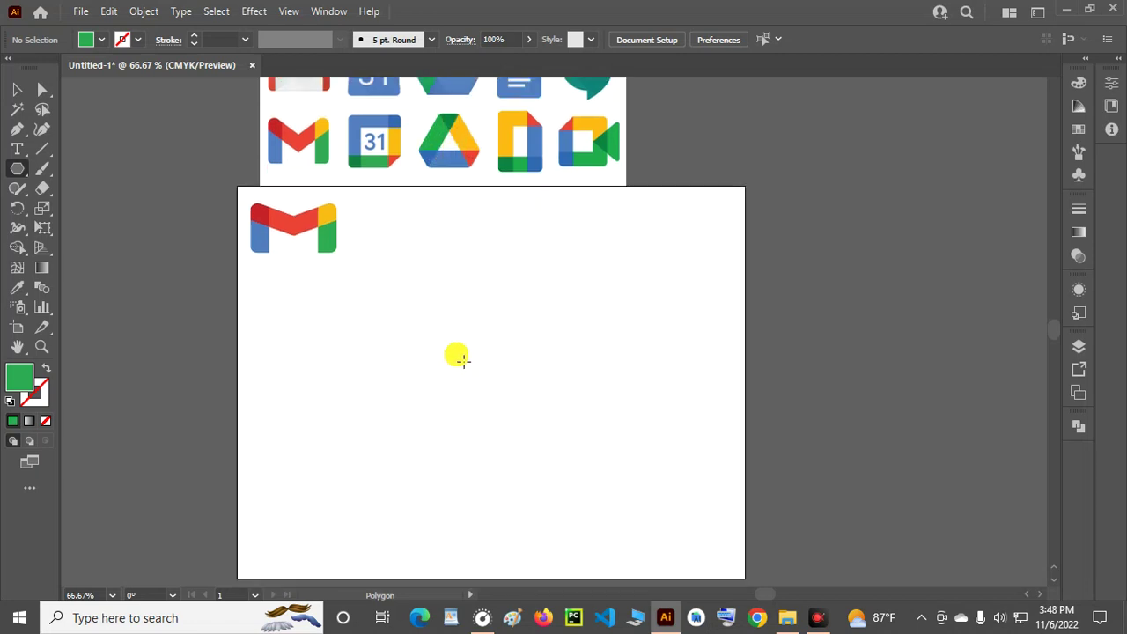
{"action": "scroll", "coordinate": [457, 356], "scroll_direction": "down", "scroll_amount": 1}
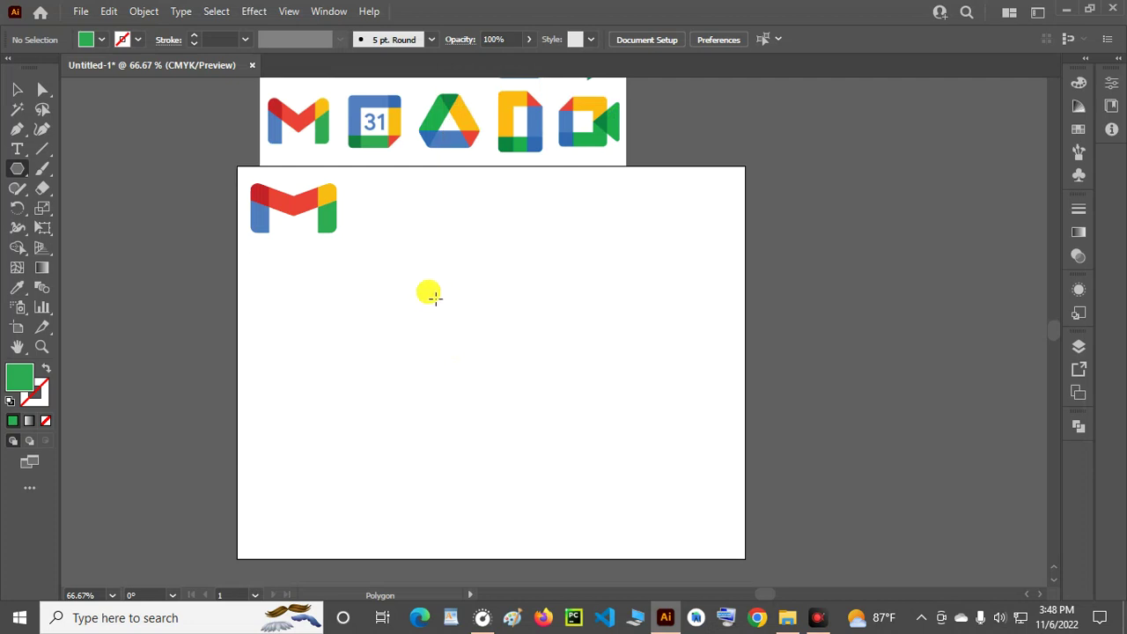
{"action": "left_click_drag", "start_coordinate": [438, 289], "coordinate": [493, 318]}
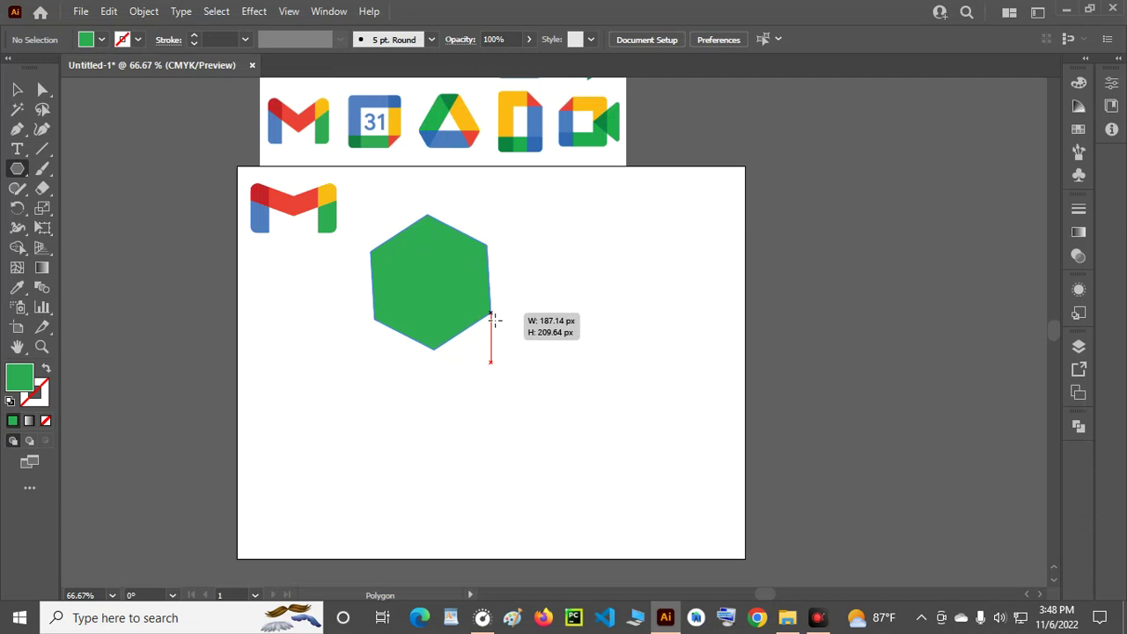
{"action": "key", "text": "Down"}
{"action": "left_click_drag", "start_coordinate": [494, 319], "coordinate": [493, 319]}
{"action": "key", "text": "Down"}
{"action": "key", "text": "Down"}
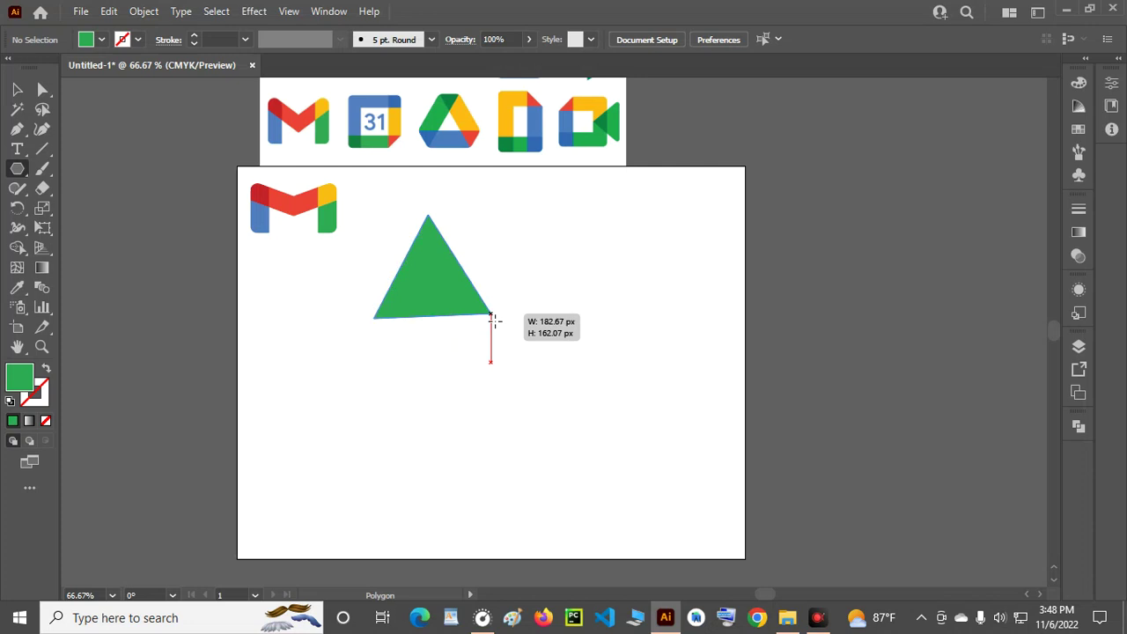
{"action": "mouse_move", "coordinate": [493, 320]}
{"action": "left_mouse_down"}
{"action": "mouse_move", "coordinate": [478, 307]}
{"action": "mouse_move", "coordinate": [508, 326]}
{"action": "mouse_move", "coordinate": [514, 309]}
{"action": "mouse_move", "coordinate": [516, 340]}
{"action": "mouse_move", "coordinate": [501, 309]}
{"action": "left_mouse_up"}
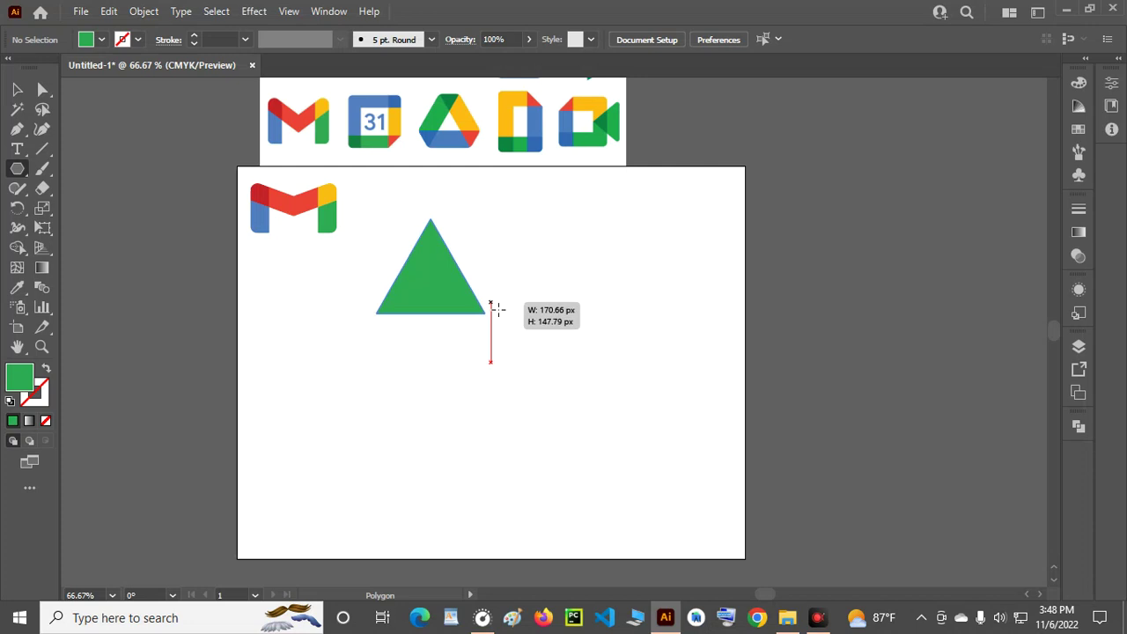
{"action": "left_click_drag", "start_coordinate": [497, 310], "coordinate": [498, 309]}
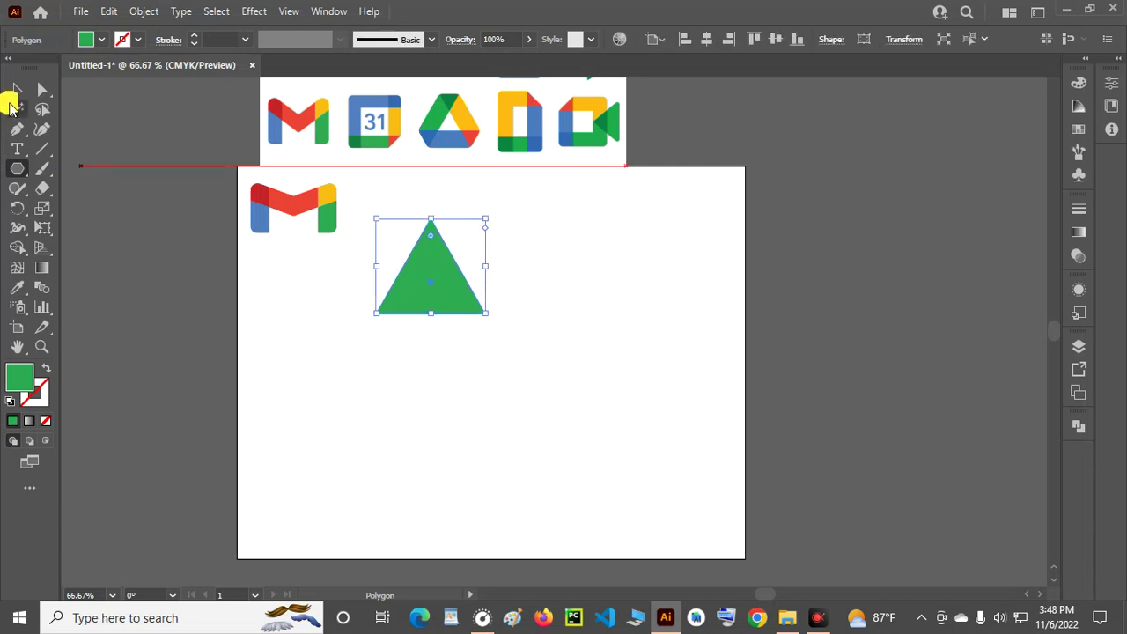
{"action": "left_click", "coordinate": [16, 89]}
{"action": "left_click_drag", "start_coordinate": [437, 280], "coordinate": [479, 324]}
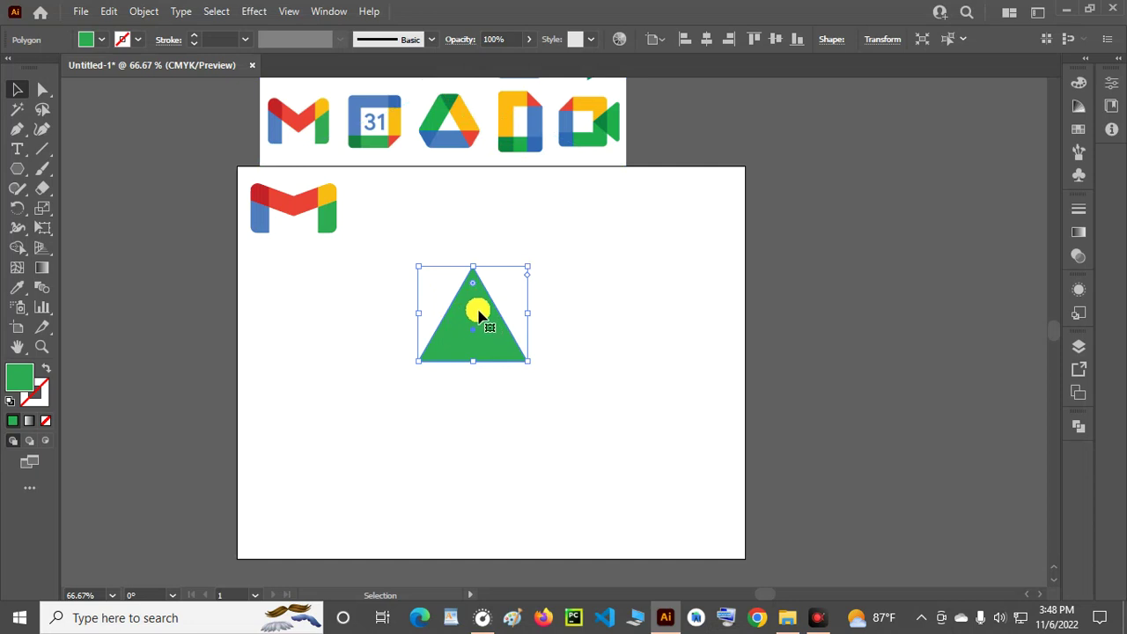
Create a copy of the triangle rotated 180° about its top anchor point.
{"action": "left_click", "coordinate": [15, 207]}
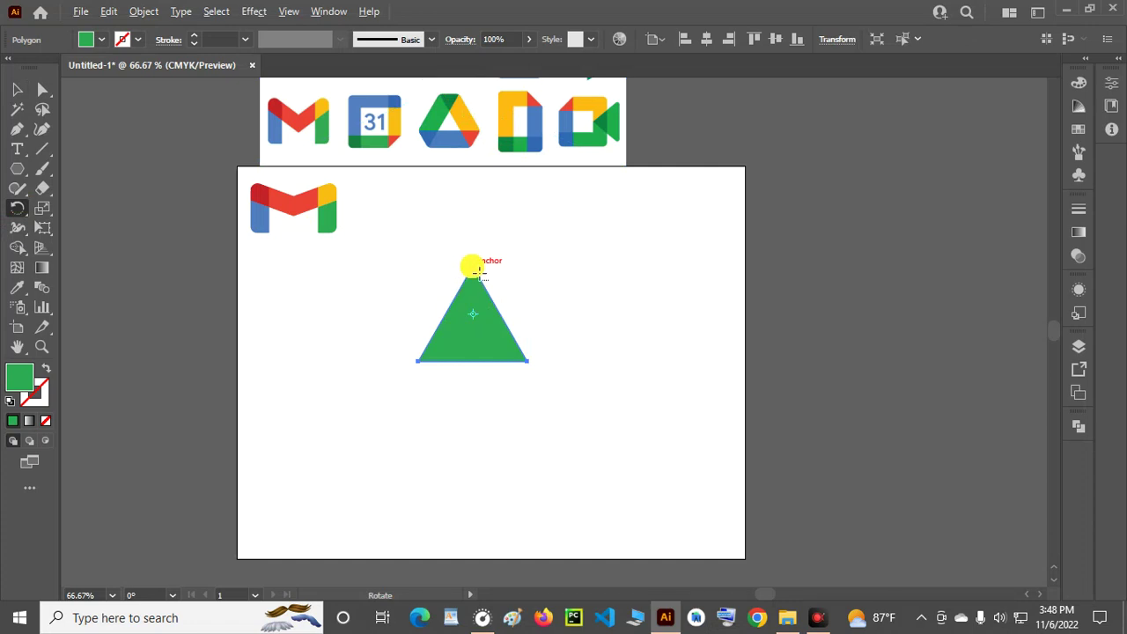
{"action": "left_click", "coordinate": [475, 269], "text": "alt"}
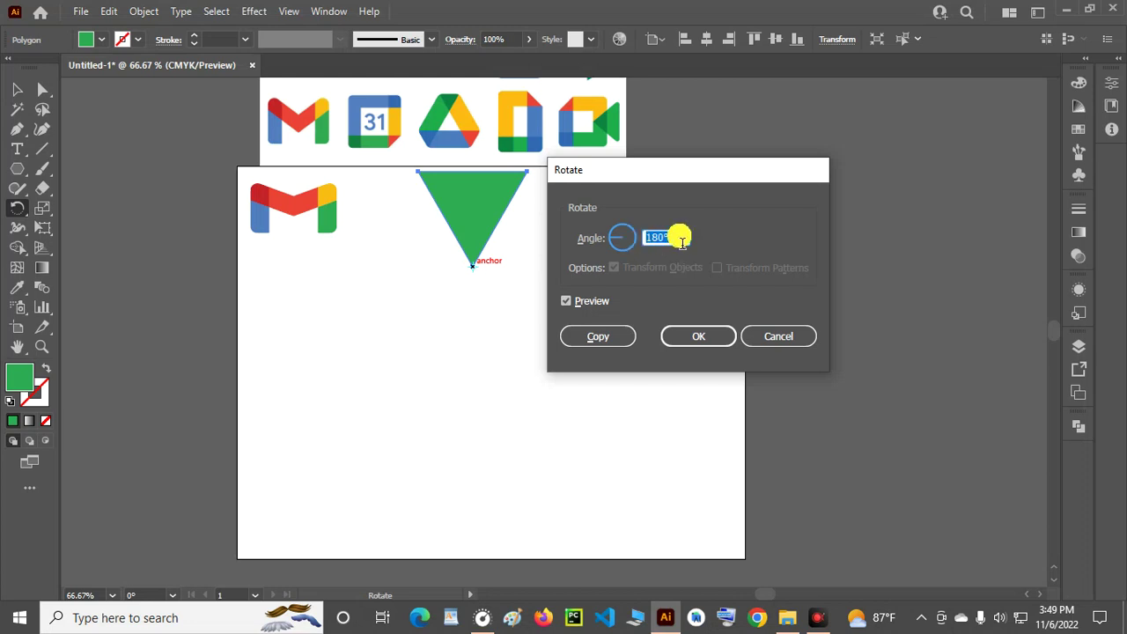
{"action": "scroll", "coordinate": [672, 248], "scroll_direction": "down", "scroll_amount": 9}
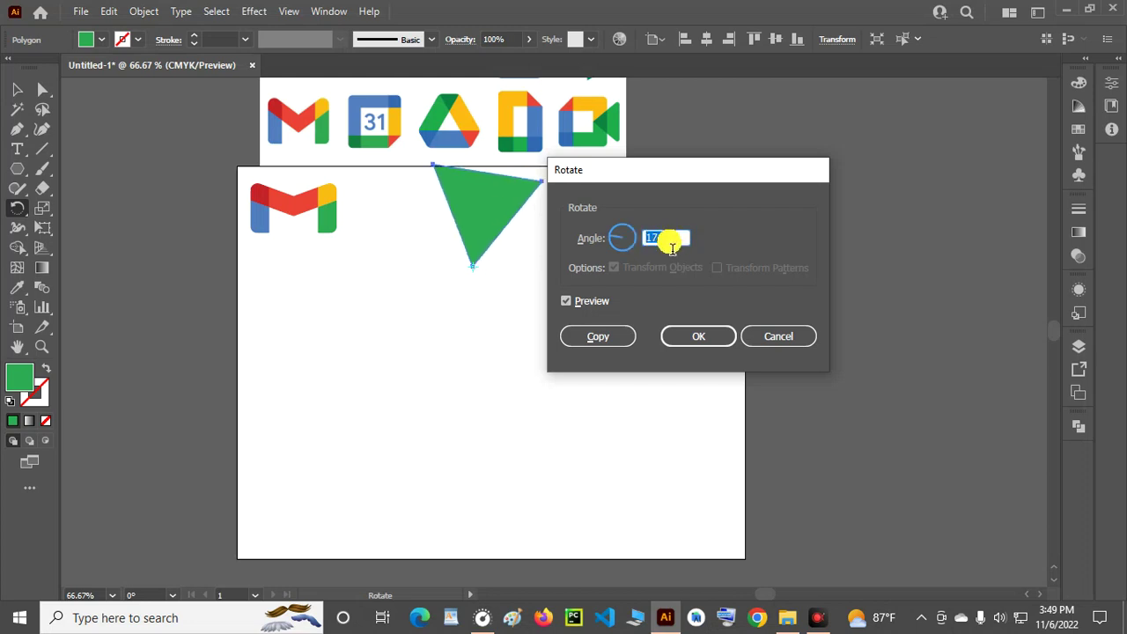
{"action": "scroll", "coordinate": [672, 248], "scroll_direction": "up", "scroll_amount": 9}
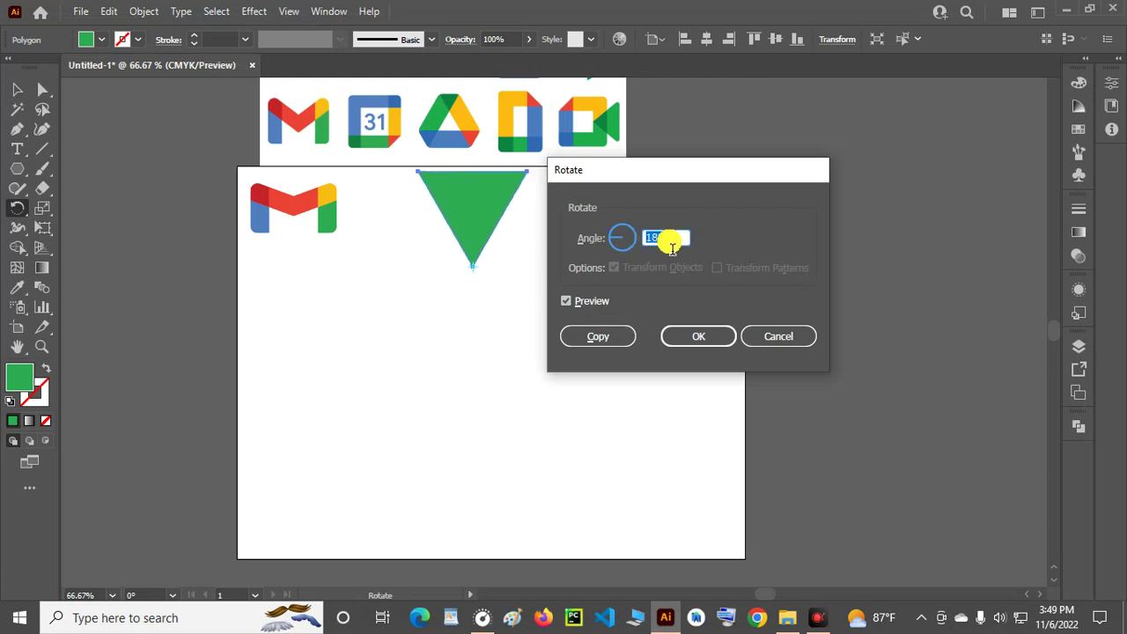
{"action": "left_click", "coordinate": [598, 337]}
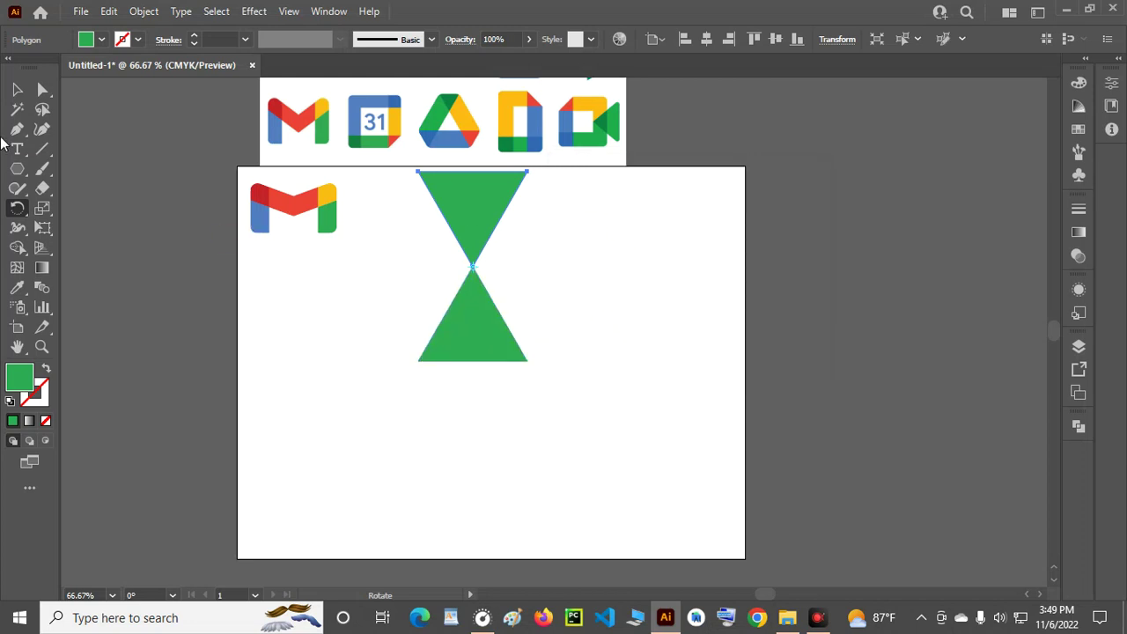
Create a copy of the upright triangle rotated 180° about its lower-right anchor point.
{"action": "left_click", "coordinate": [17, 89]}
{"action": "left_click", "coordinate": [472, 331]}
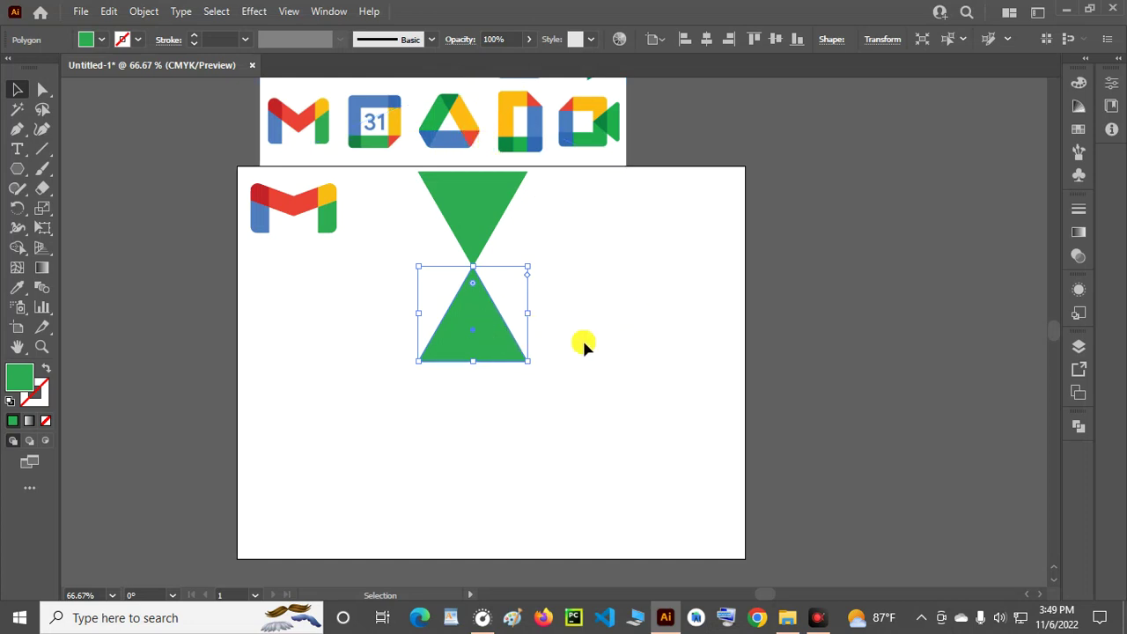
{"action": "left_click", "coordinate": [18, 207]}
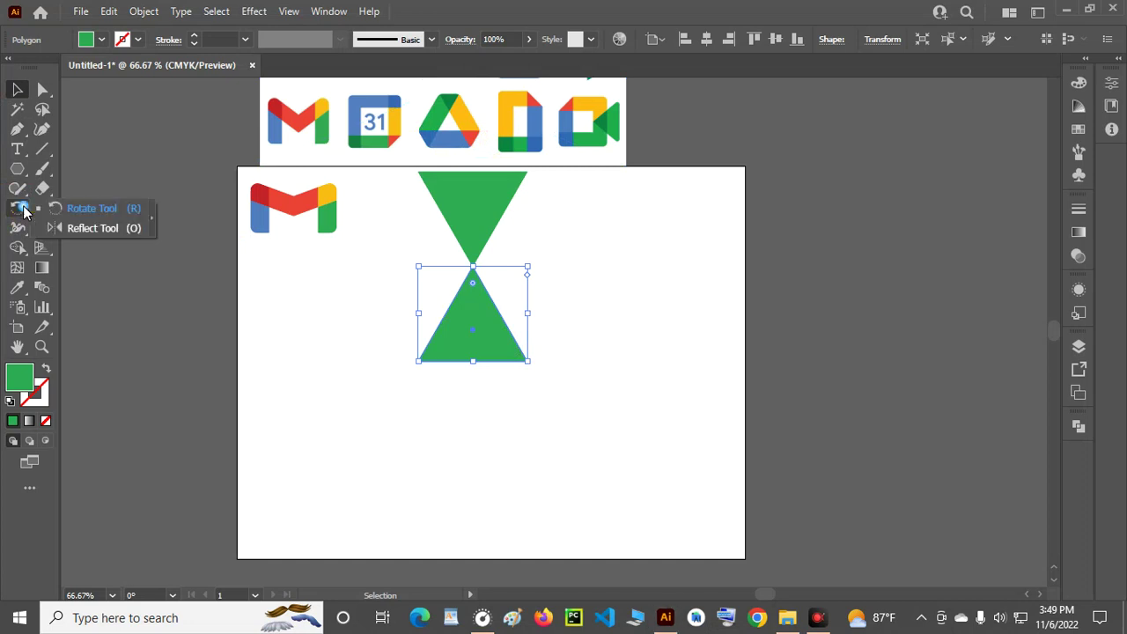
{"action": "left_click", "coordinate": [95, 232]}
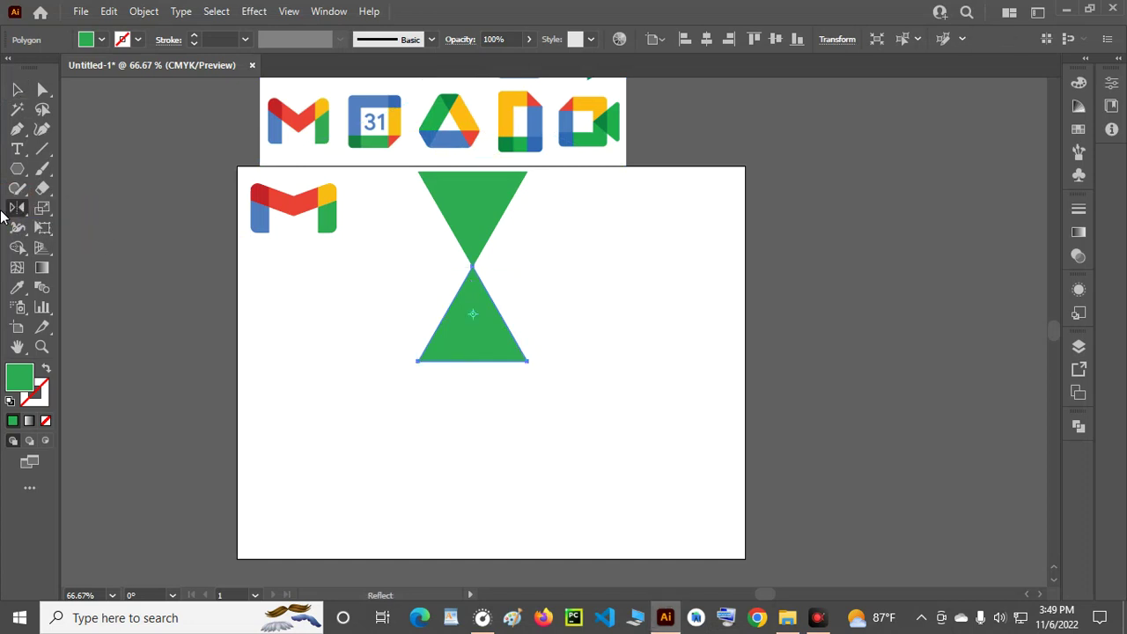
{"action": "left_click", "coordinate": [16, 207]}
{"action": "left_click", "coordinate": [76, 210]}
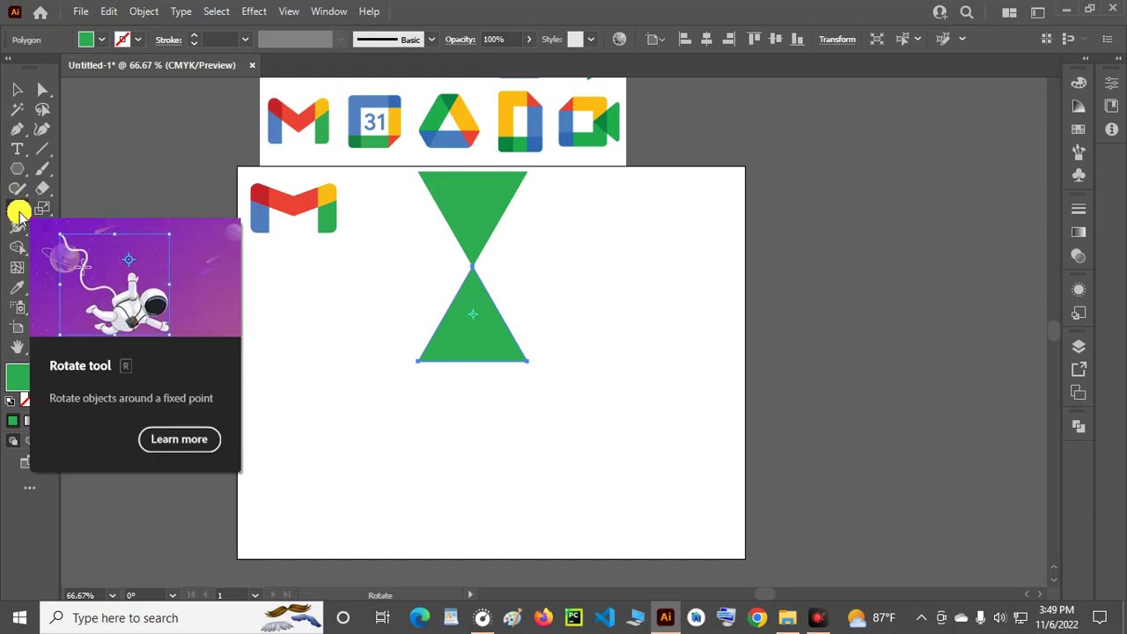
{"action": "left_click_drag", "start_coordinate": [19, 208], "coordinate": [72, 209]}
{"action": "left_click", "coordinate": [20, 214]}
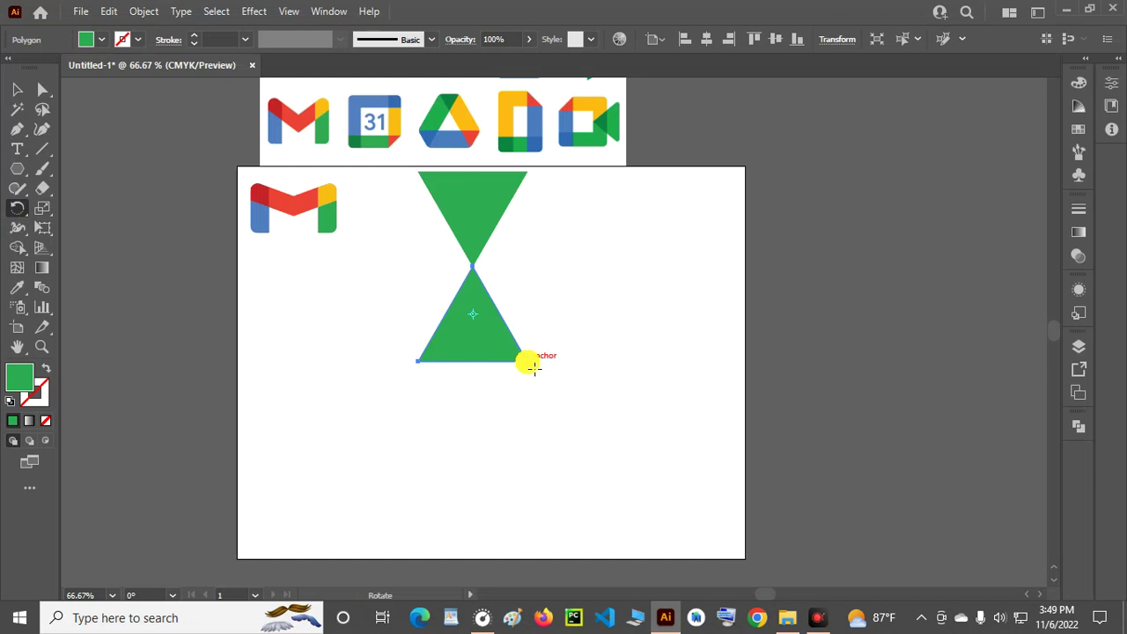
{"action": "left_click", "coordinate": [527, 361], "text": "alt"}
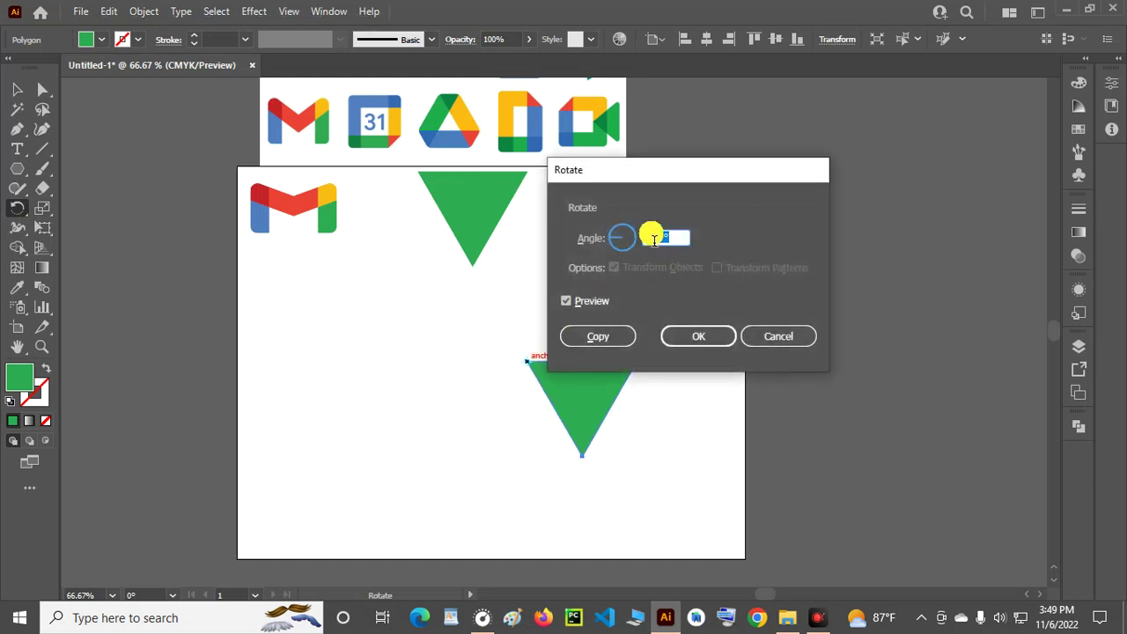
{"action": "left_click", "coordinate": [612, 336]}
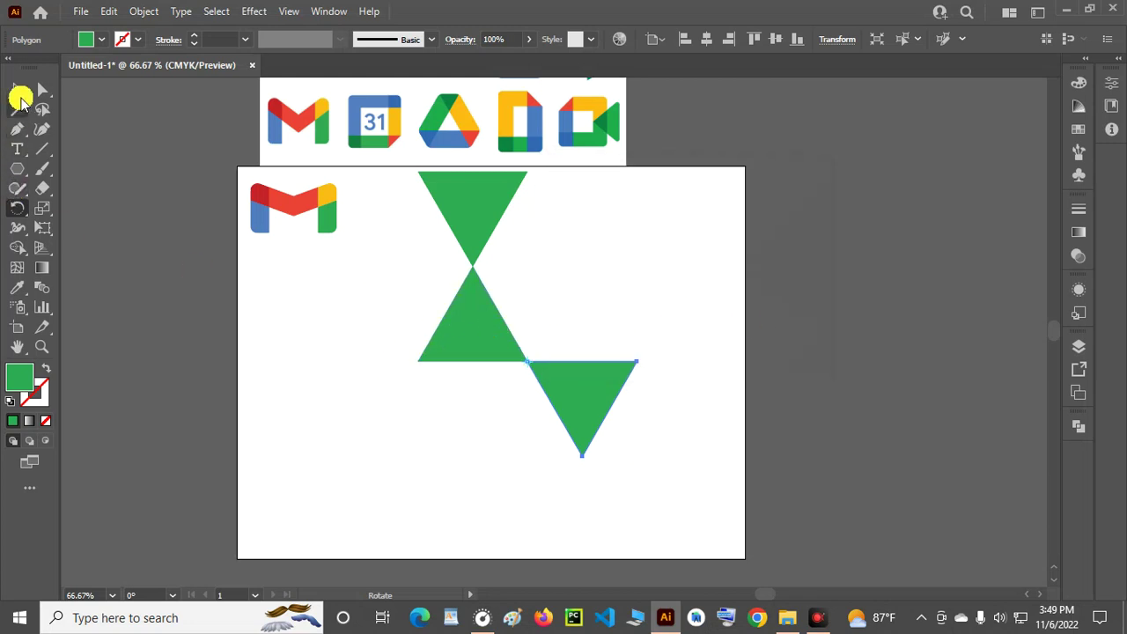
Create another 180° rotated copy of the upright triangle about its lower-left anchor point.
{"action": "left_click", "coordinate": [16, 89]}
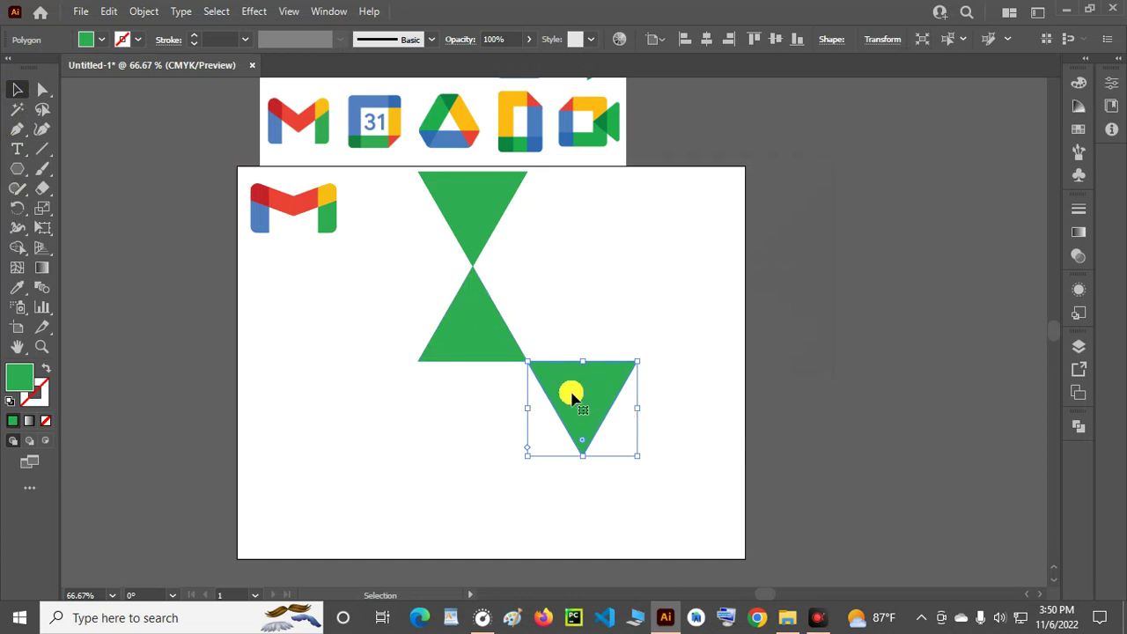
{"action": "left_click", "coordinate": [471, 304]}
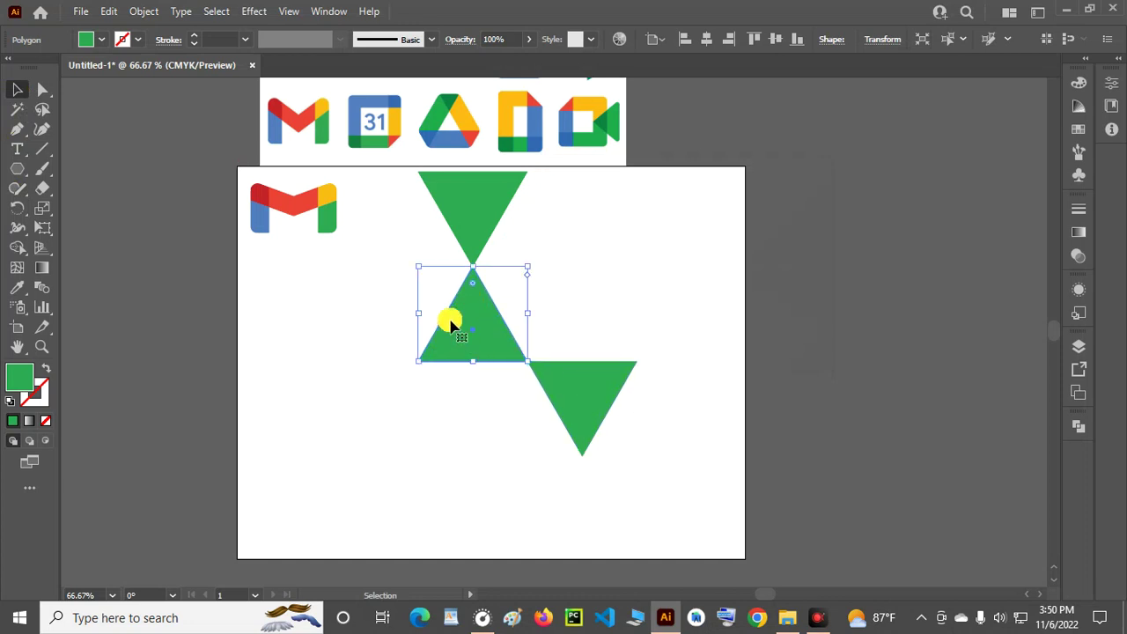
{"action": "left_click", "coordinate": [17, 208]}
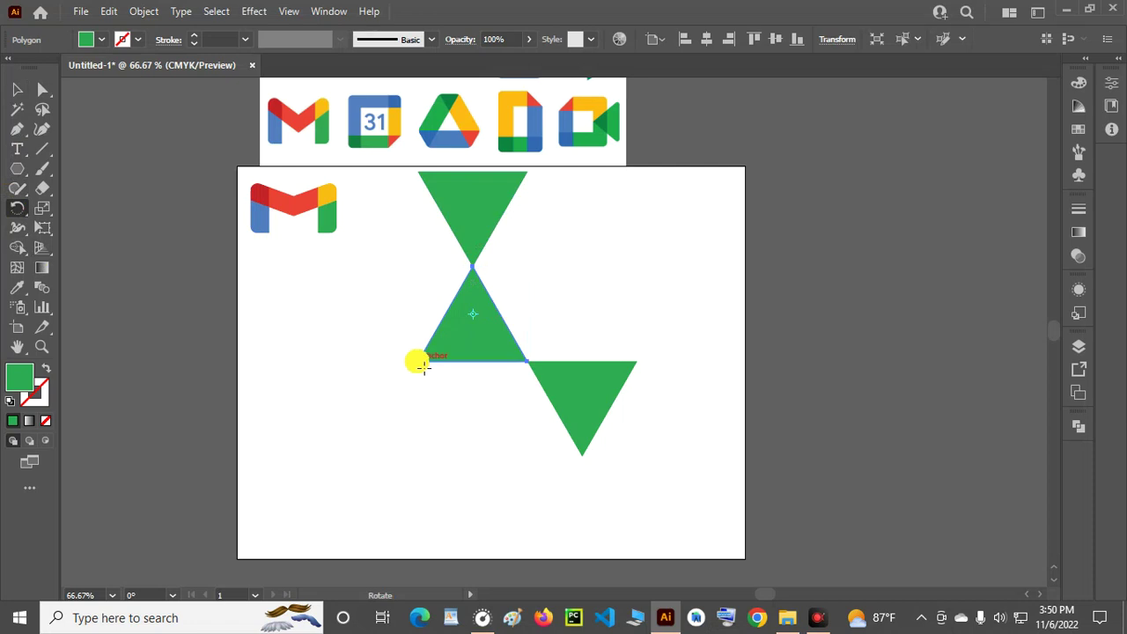
{"action": "left_click", "coordinate": [423, 365], "text": "alt"}
{"action": "left_click", "coordinate": [596, 333]}
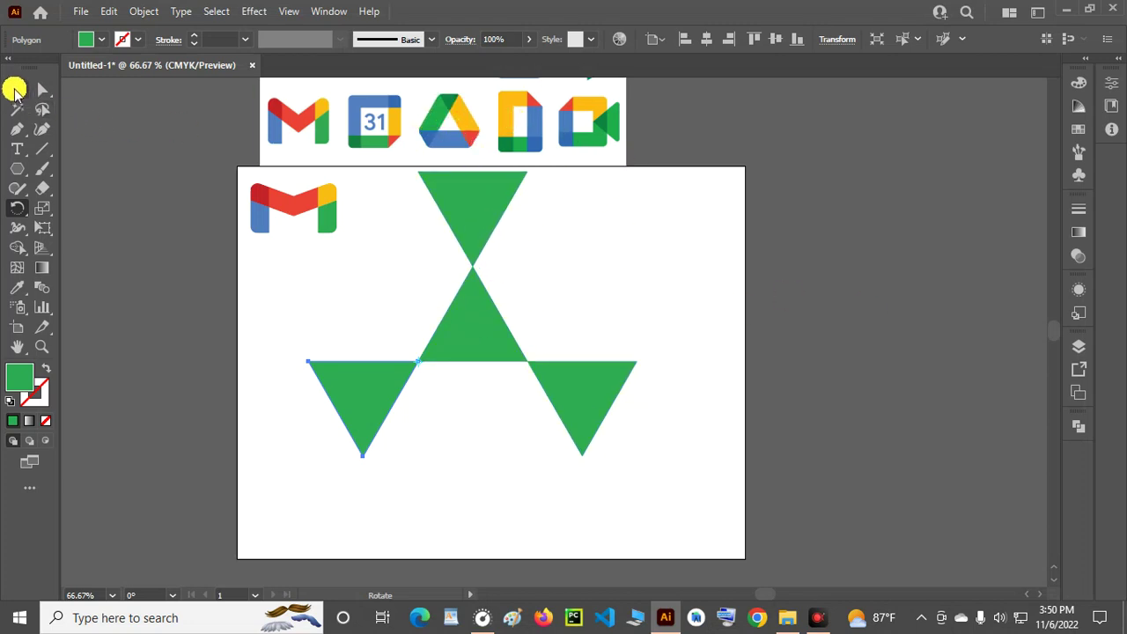
Select all four triangles, move them down toward the artboard's center, shrink them proportionally to about 70%, and deselect them.
{"action": "left_click", "coordinate": [20, 90]}
{"action": "left_click", "coordinate": [633, 250]}
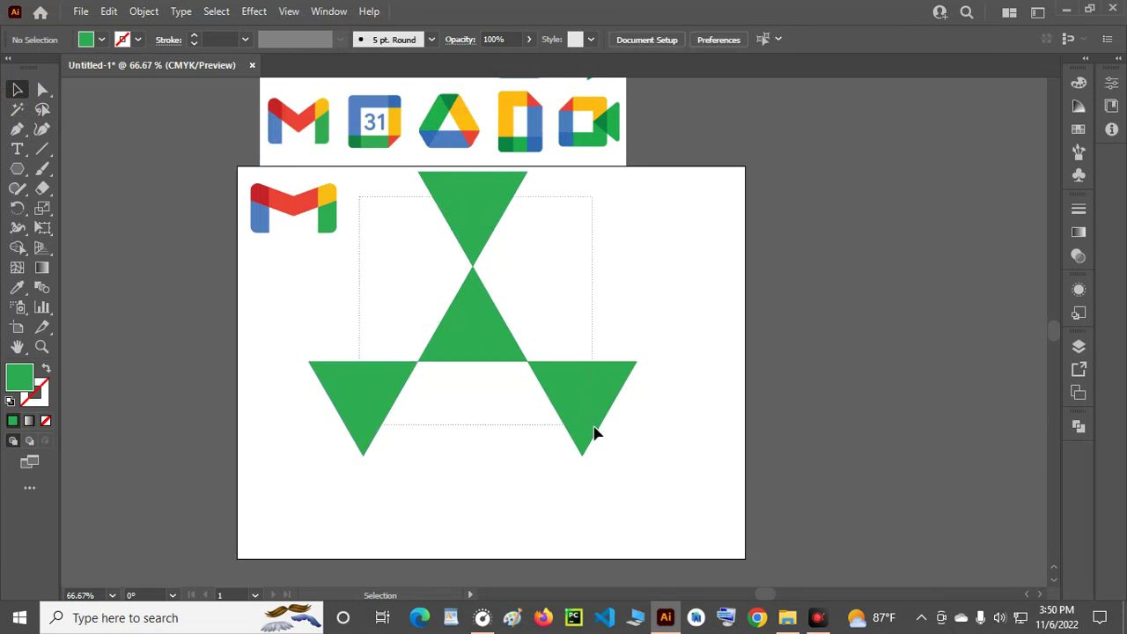
{"action": "left_click_drag", "start_coordinate": [594, 432], "coordinate": [608, 436]}
{"action": "left_click_drag", "start_coordinate": [478, 333], "coordinate": [496, 383]}
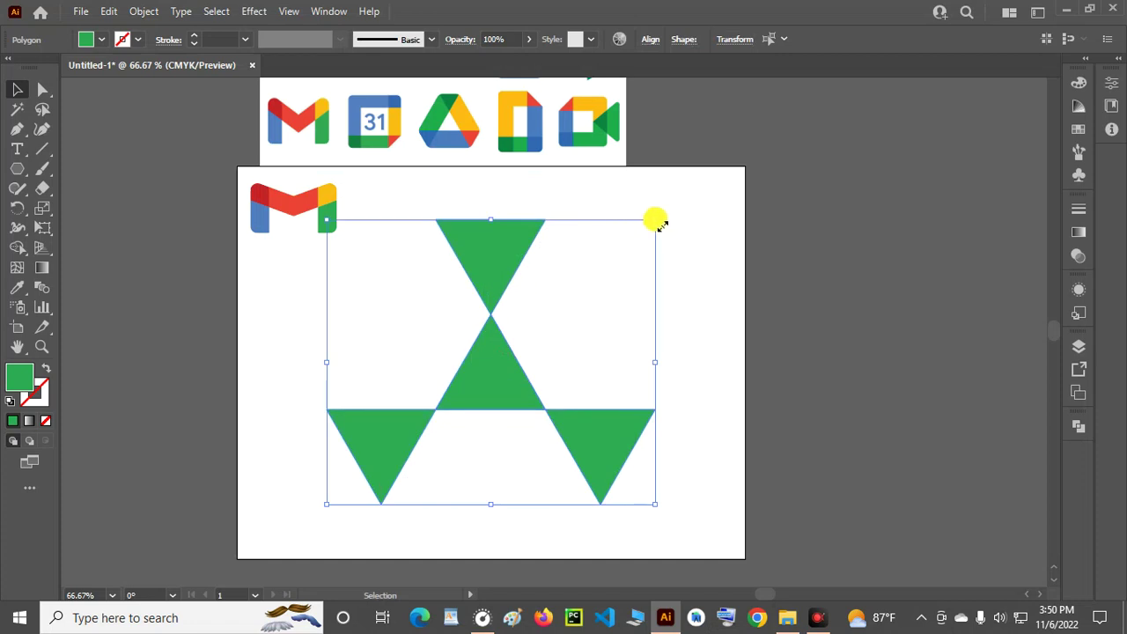
{"action": "left_click_drag", "start_coordinate": [662, 224], "coordinate": [581, 319]}
{"action": "left_click_drag", "start_coordinate": [440, 395], "coordinate": [492, 365]}
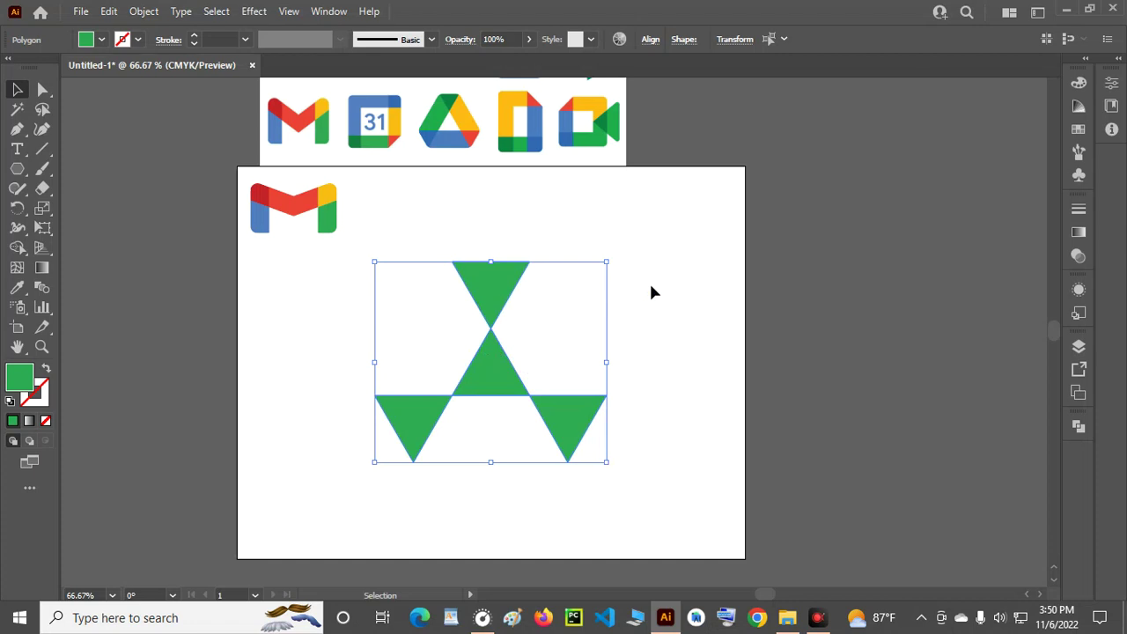
{"action": "left_click", "coordinate": [642, 293]}
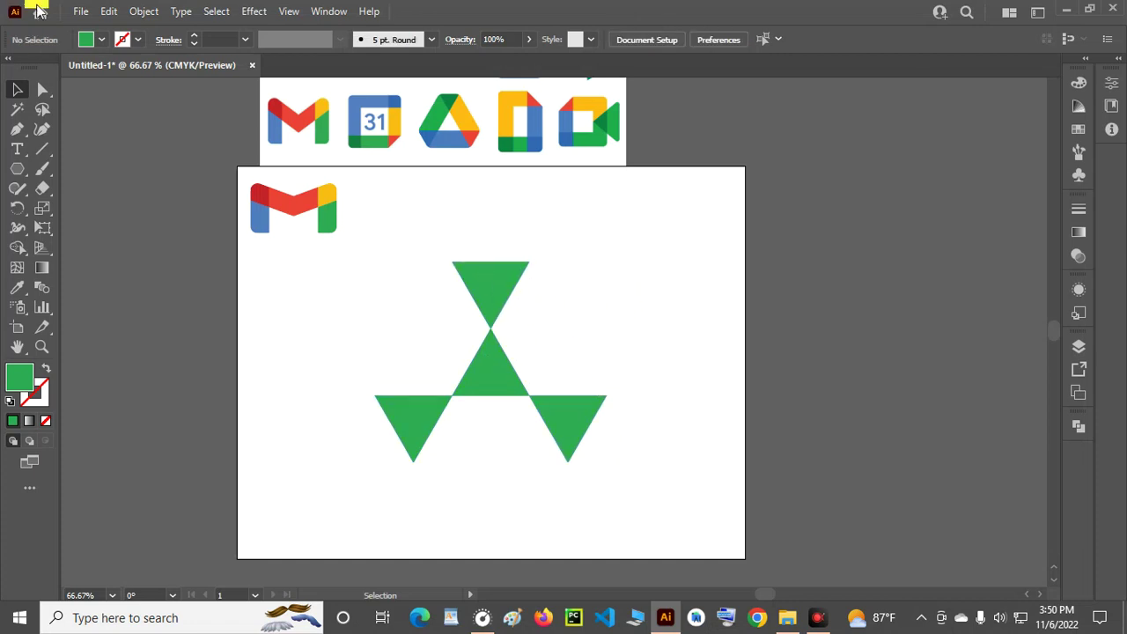
Draw three line segments joining the outer corners of the neighboring inverted triangles to close the logo's left, right and bottom sides.
{"action": "left_click", "coordinate": [42, 129]}
{"action": "left_click_drag", "start_coordinate": [40, 149], "coordinate": [101, 151]}
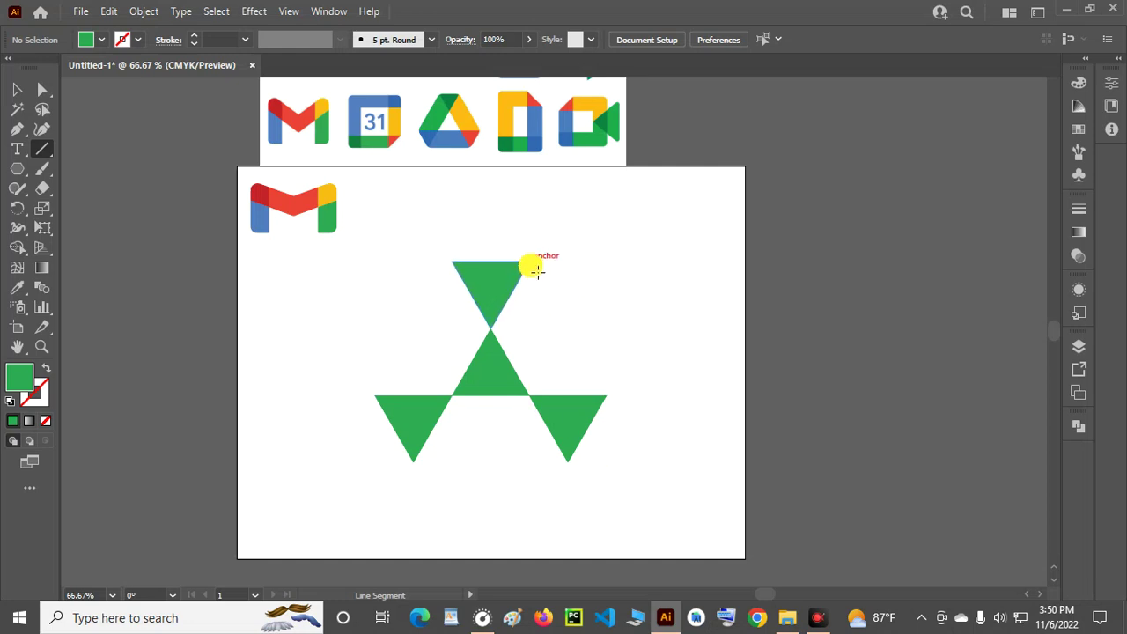
{"action": "left_click_drag", "start_coordinate": [533, 268], "coordinate": [607, 397]}
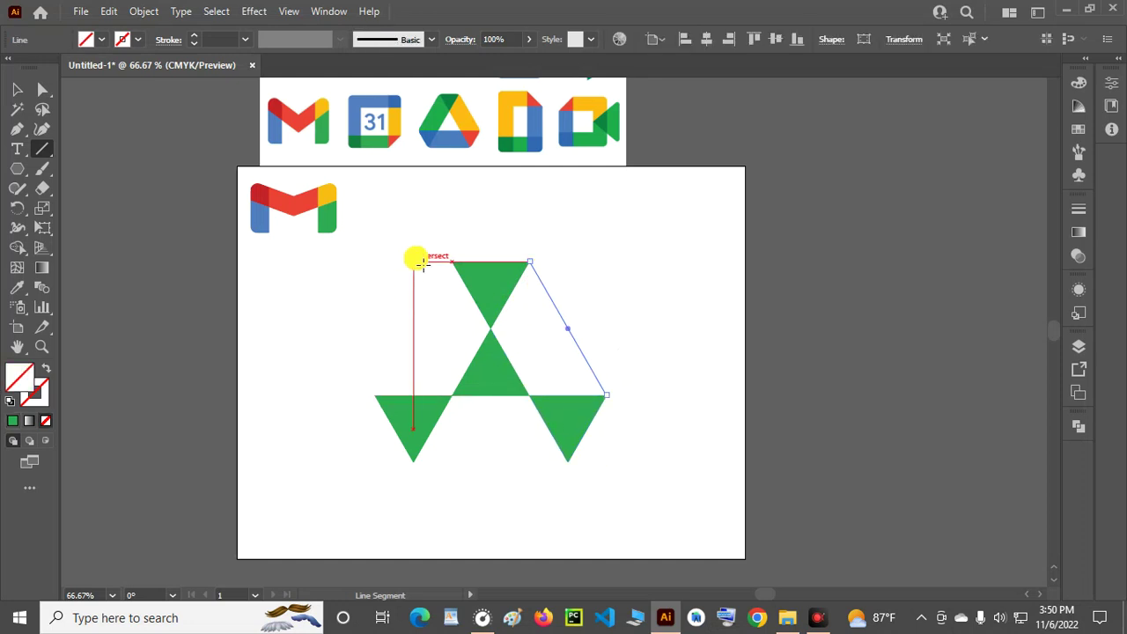
{"action": "mouse_move", "coordinate": [452, 262]}
{"action": "left_mouse_down"}
{"action": "mouse_move", "coordinate": [403, 368]}
{"action": "mouse_move", "coordinate": [373, 396]}
{"action": "left_mouse_up"}
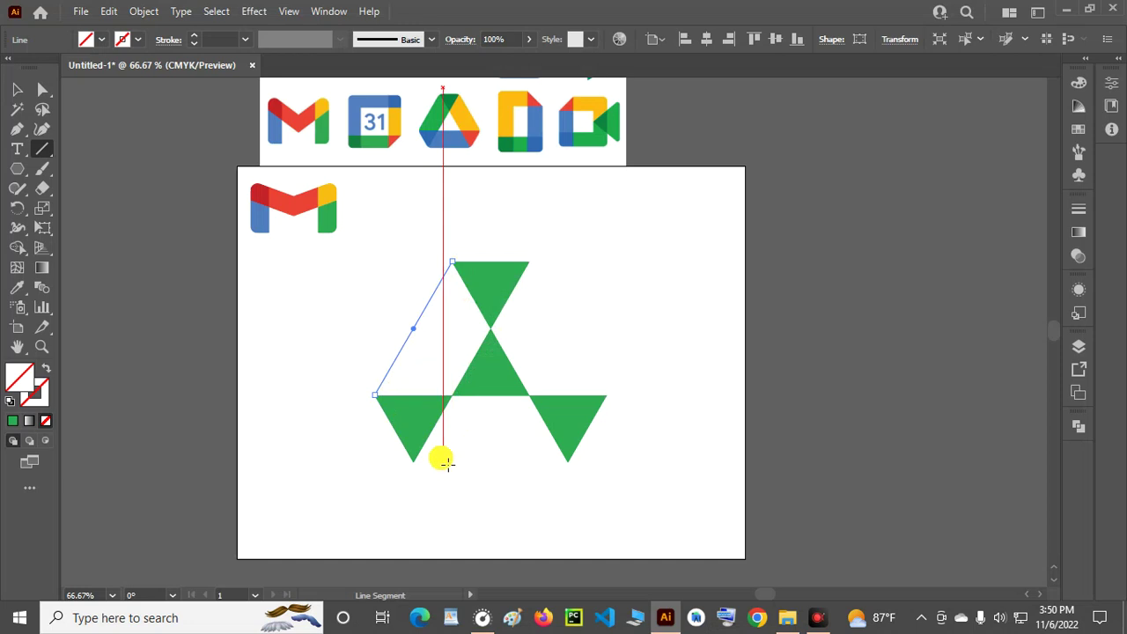
{"action": "left_click_drag", "start_coordinate": [419, 468], "coordinate": [574, 471]}
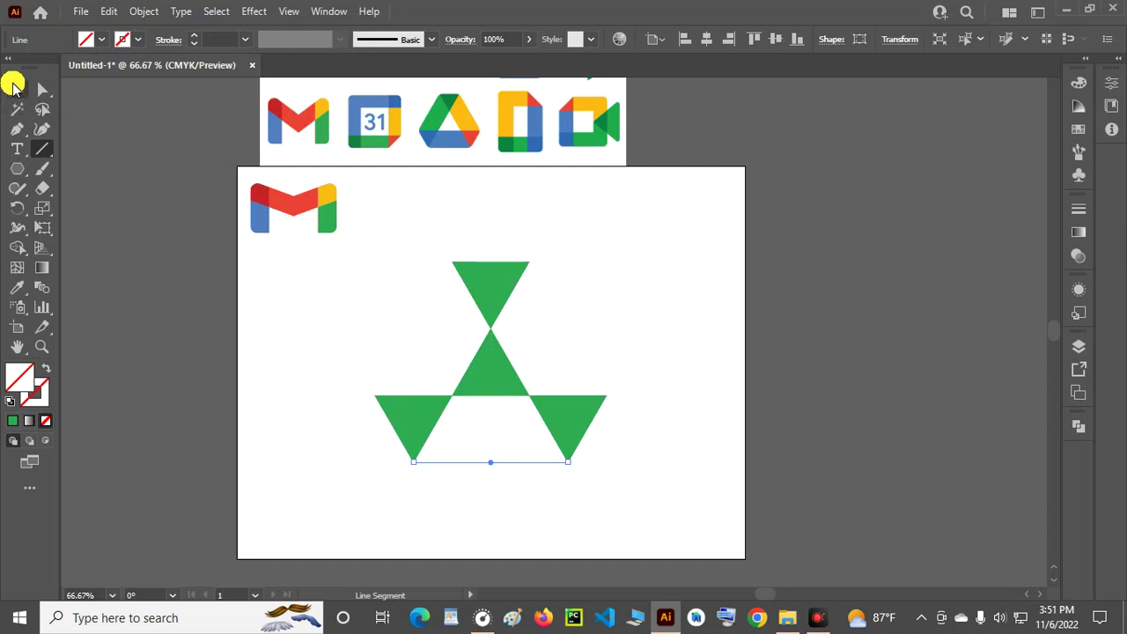
Select the triangles and lines, and fill the three enclosed gaps between the triangles with light blue using the Shape Builder tool.
{"action": "left_click", "coordinate": [16, 89]}
{"action": "key", "text": "ctrl+a"}
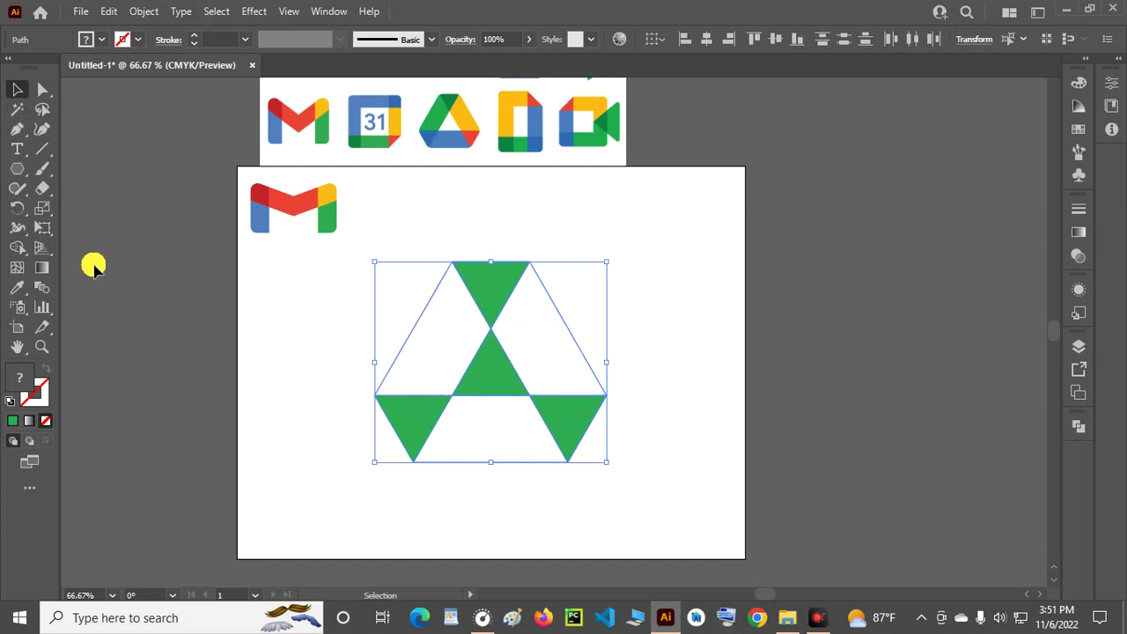
{"action": "left_click", "coordinate": [16, 247]}
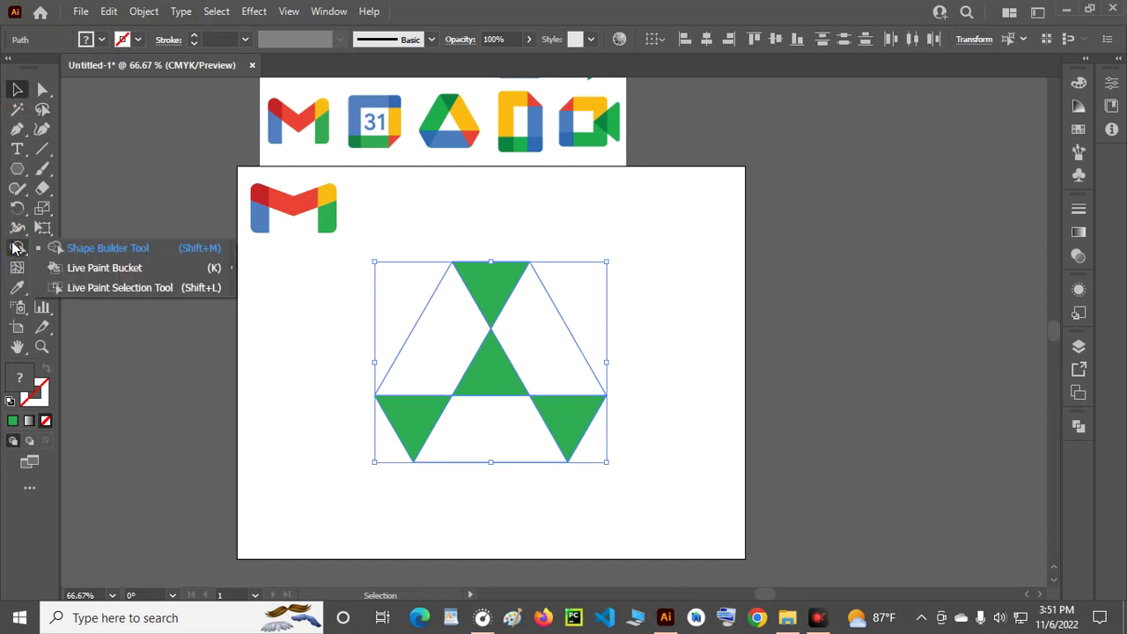
{"action": "left_click", "coordinate": [104, 248]}
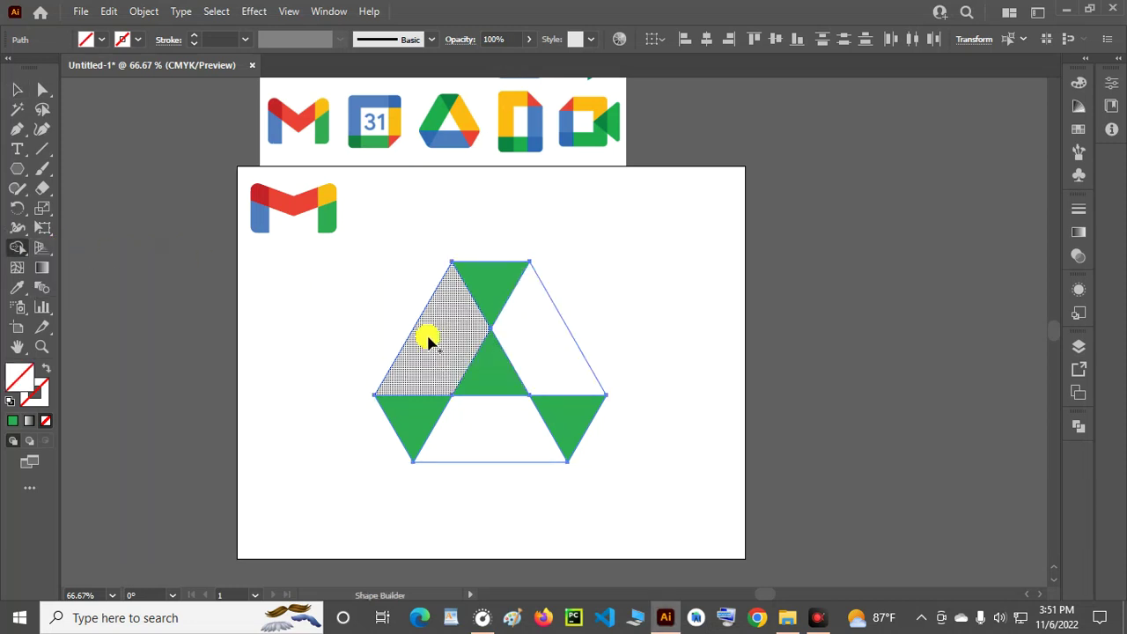
{"action": "left_click", "coordinate": [101, 39]}
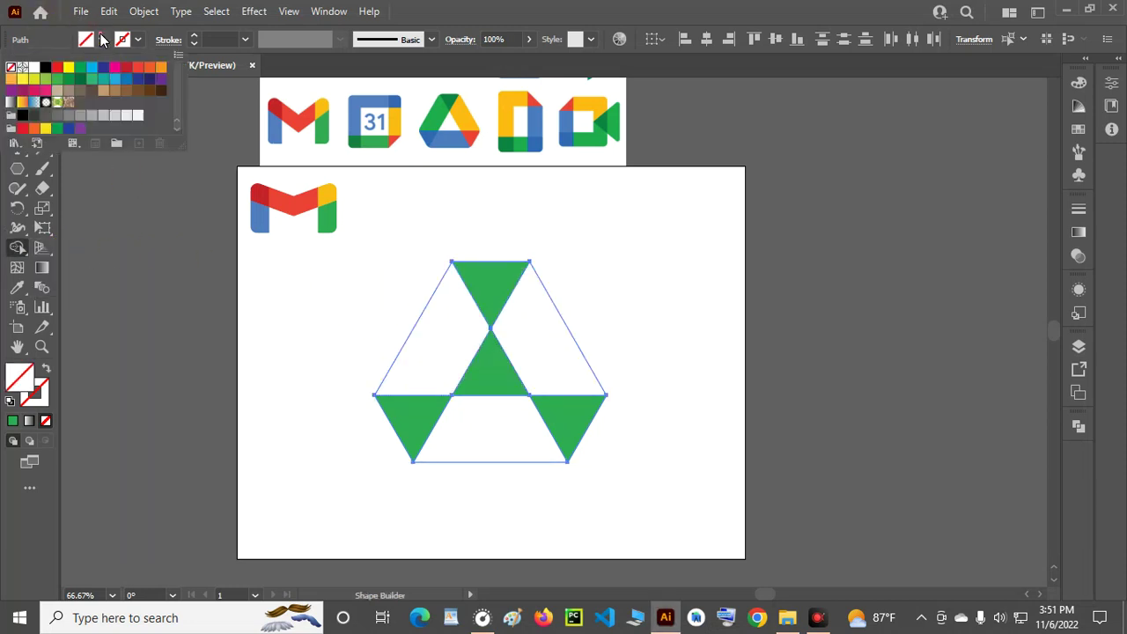
{"action": "left_click", "coordinate": [93, 68]}
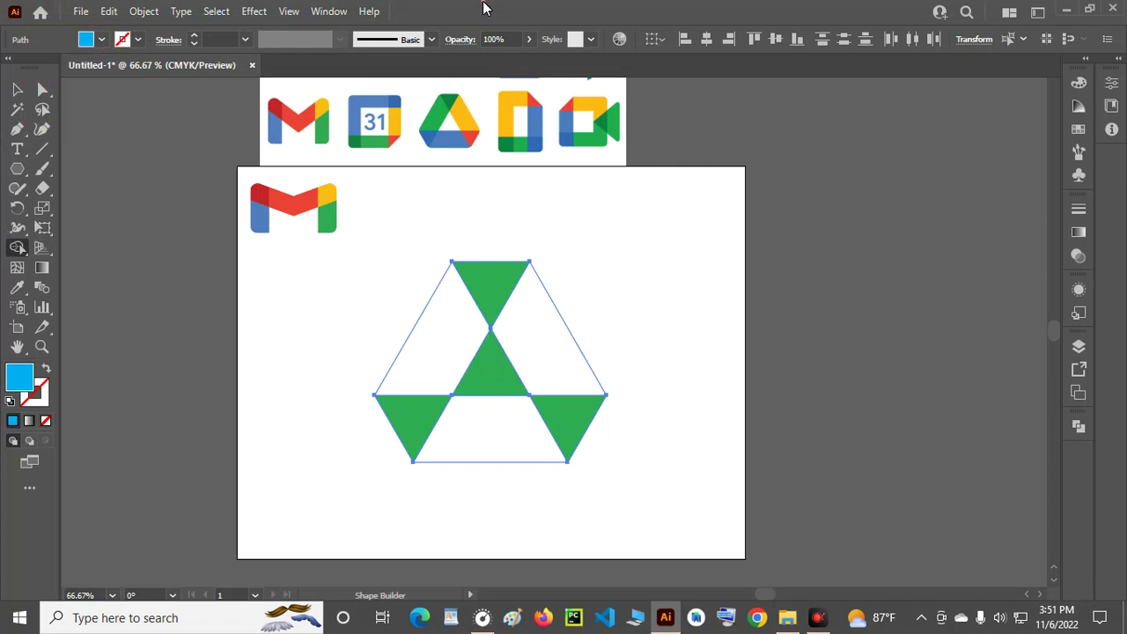
{"action": "left_click", "coordinate": [443, 349]}
{"action": "left_click", "coordinate": [549, 348]}
{"action": "left_click", "coordinate": [514, 440]}
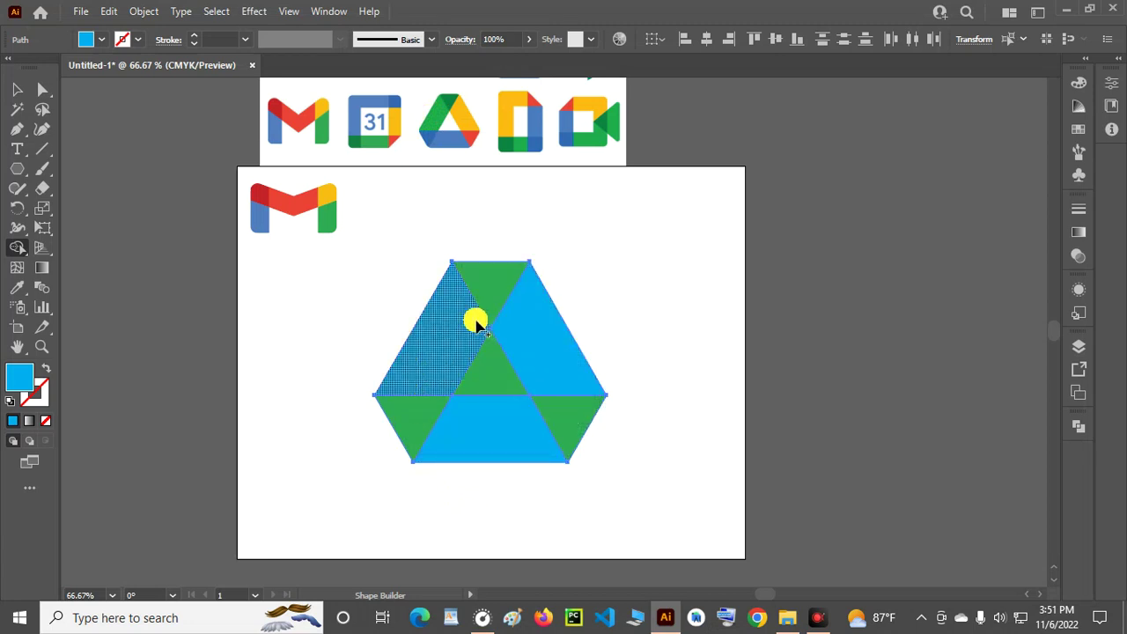
Merge the six outer regions into one blue shape with Shape Builder and cut out the green center triangle.
{"action": "mouse_move", "coordinate": [449, 330]}
{"action": "left_mouse_down"}
{"action": "mouse_move", "coordinate": [475, 288]}
{"action": "mouse_move", "coordinate": [519, 300]}
{"action": "left_mouse_up"}
{"action": "mouse_move", "coordinate": [568, 398]}
{"action": "left_mouse_down"}
{"action": "mouse_move", "coordinate": [569, 420]}
{"action": "mouse_move", "coordinate": [540, 443]}
{"action": "left_mouse_up"}
{"action": "left_click_drag", "start_coordinate": [471, 435], "coordinate": [426, 414]}
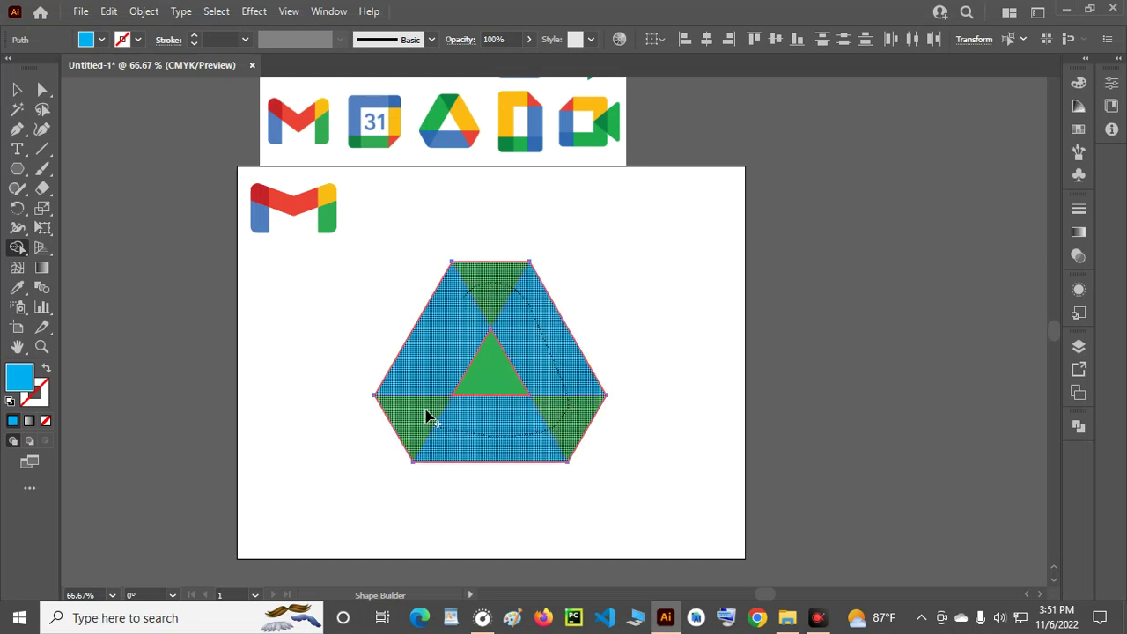
{"action": "mouse_move", "coordinate": [482, 297]}
{"action": "left_mouse_down"}
{"action": "mouse_move", "coordinate": [504, 324]}
{"action": "mouse_move", "coordinate": [491, 348]}
{"action": "mouse_move", "coordinate": [493, 279]}
{"action": "left_mouse_up"}
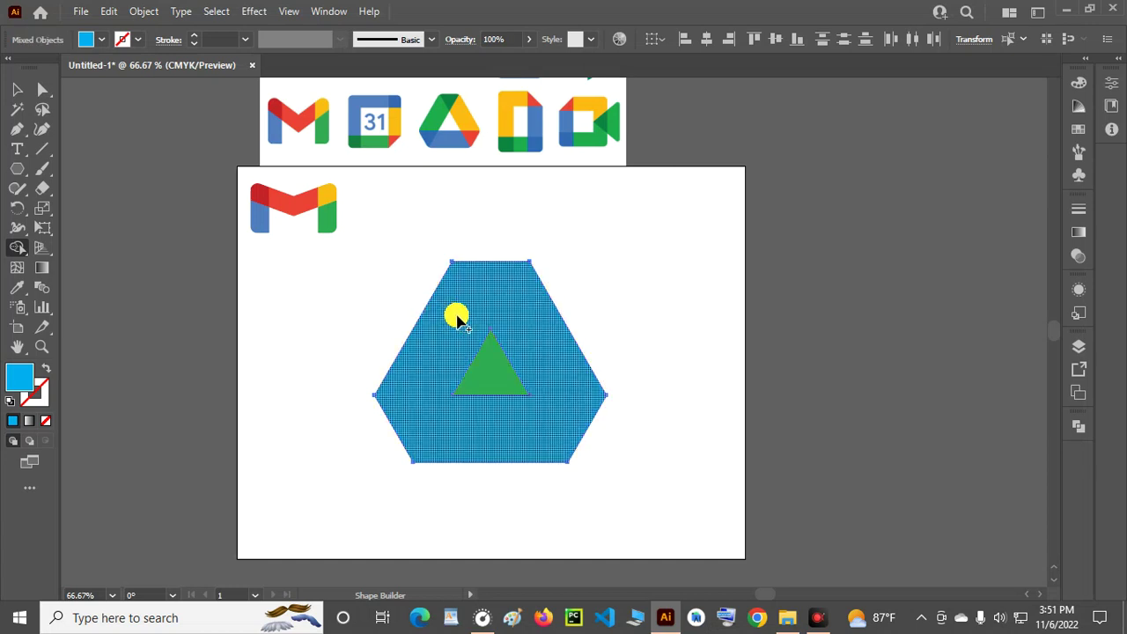
{"action": "left_click", "coordinate": [487, 371], "text": "alt"}
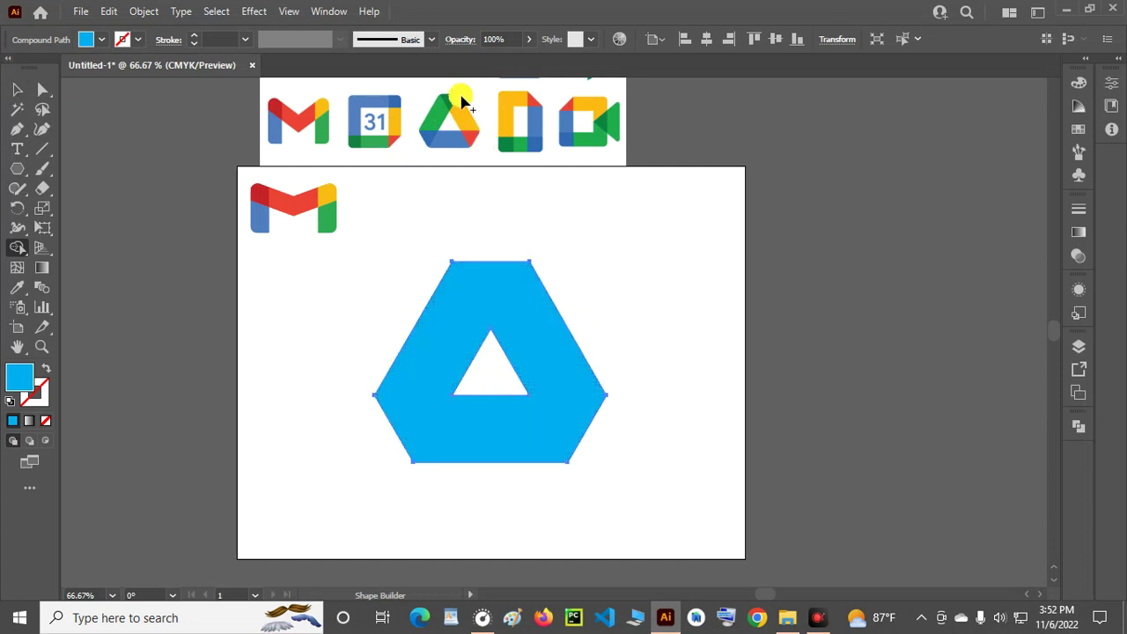
Check the reference Drive icon's corners and round the blue shape's six outer corners to about 37 px, keeping the inner triangle sharp.
{"action": "scroll", "coordinate": [454, 108], "scroll_direction": "up", "scroll_amount": 4}
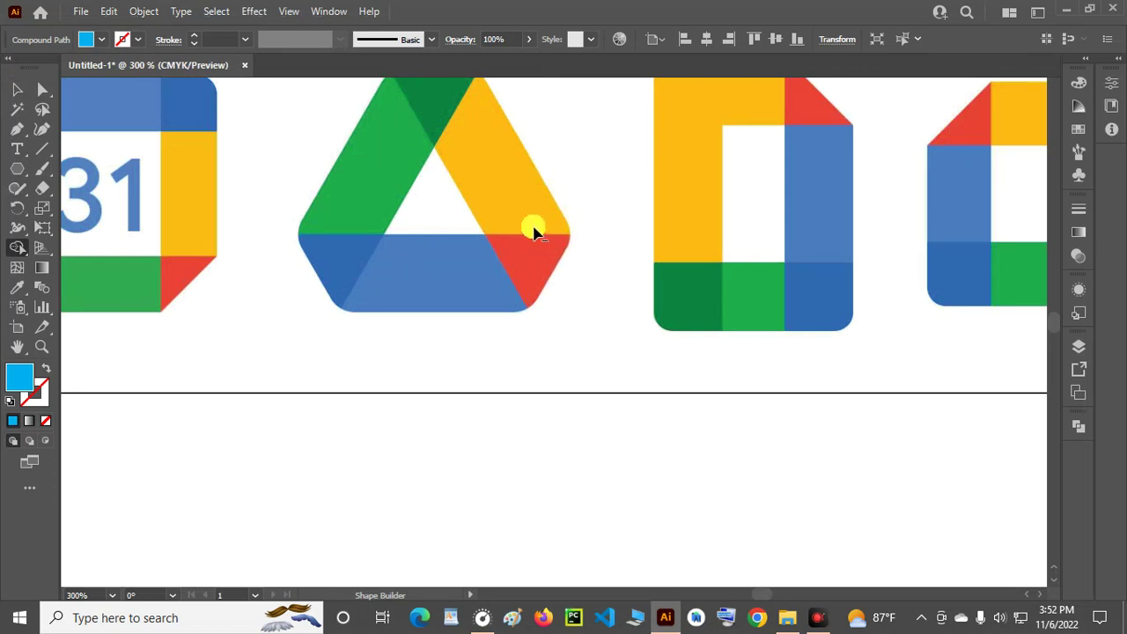
{"action": "scroll", "coordinate": [536, 227], "scroll_direction": "down", "scroll_amount": 4}
{"action": "left_click_drag", "start_coordinate": [694, 404], "coordinate": [622, 317]}
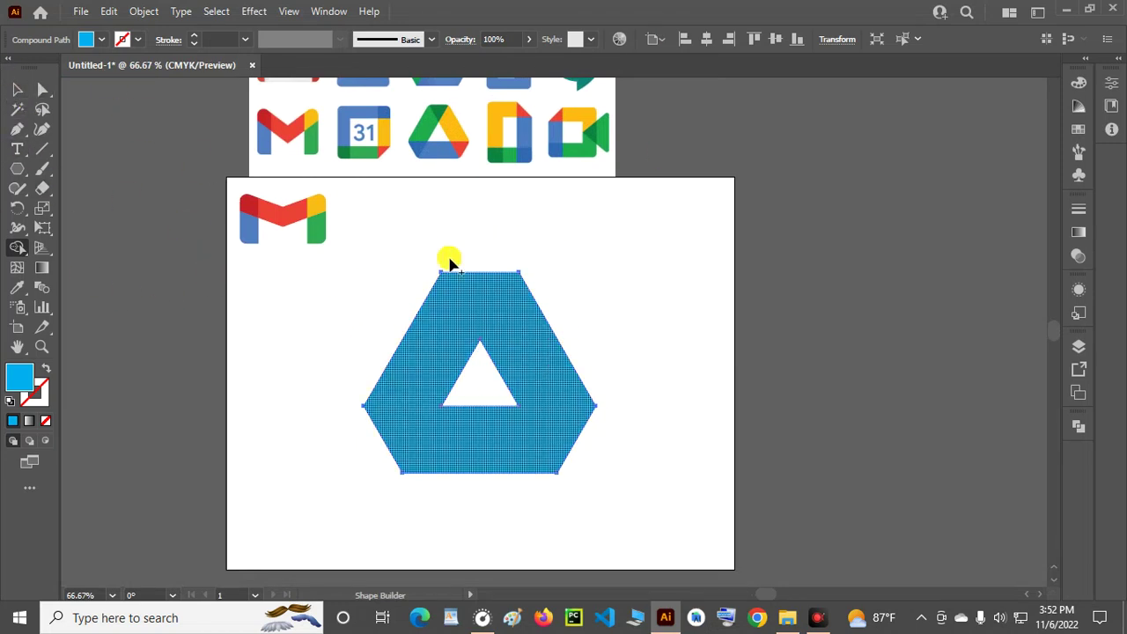
{"action": "left_click", "coordinate": [40, 89]}
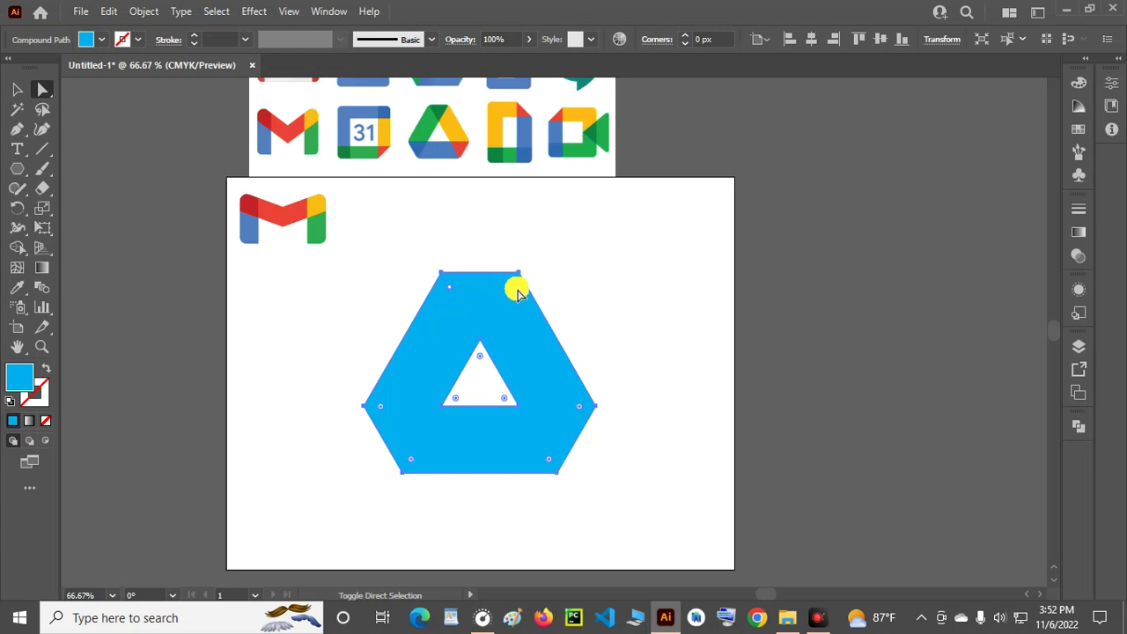
{"action": "left_click", "coordinate": [552, 453]}
{"action": "left_click", "coordinate": [415, 458]}
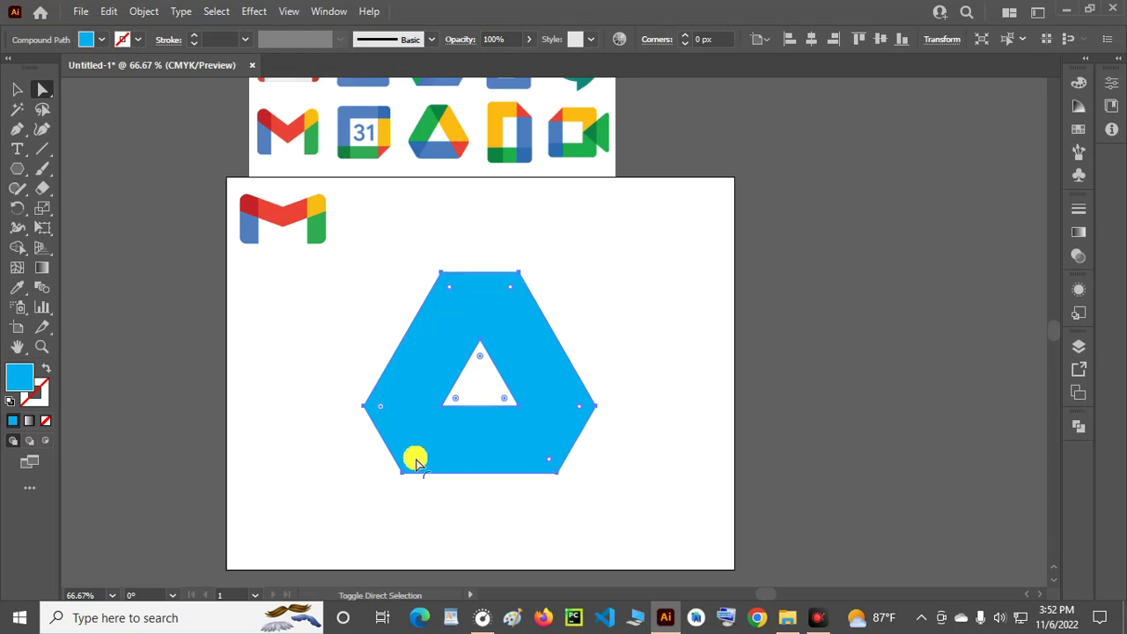
{"action": "left_click", "coordinate": [394, 428]}
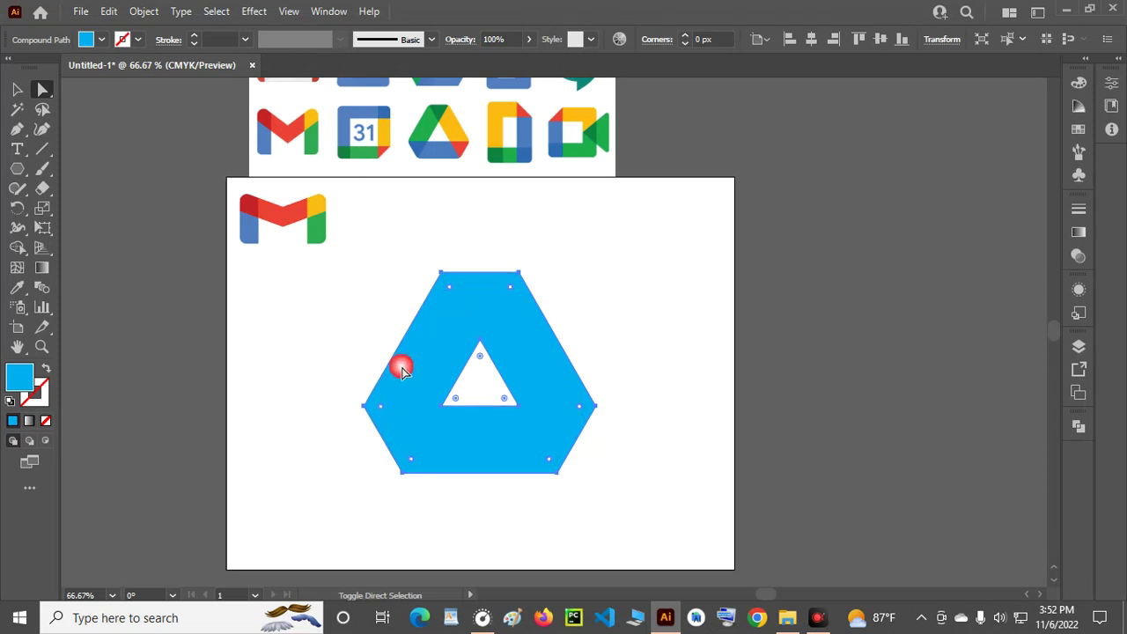
{"action": "left_click_drag", "start_coordinate": [452, 290], "coordinate": [460, 297]}
{"action": "left_click", "coordinate": [497, 316]}
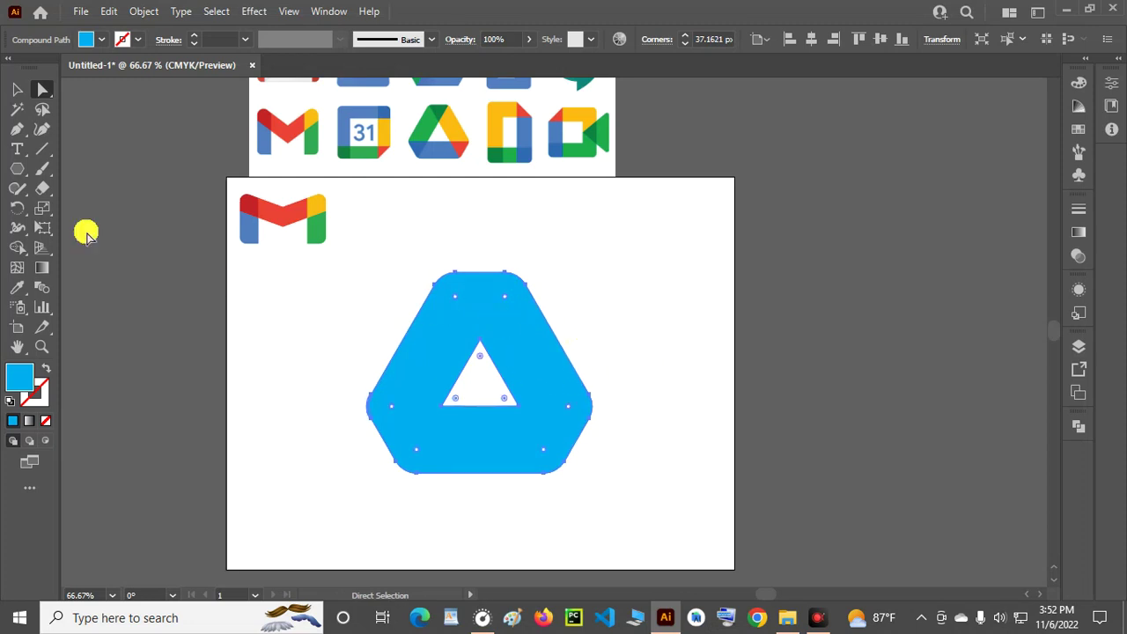
{"action": "left_click", "coordinate": [14, 91]}
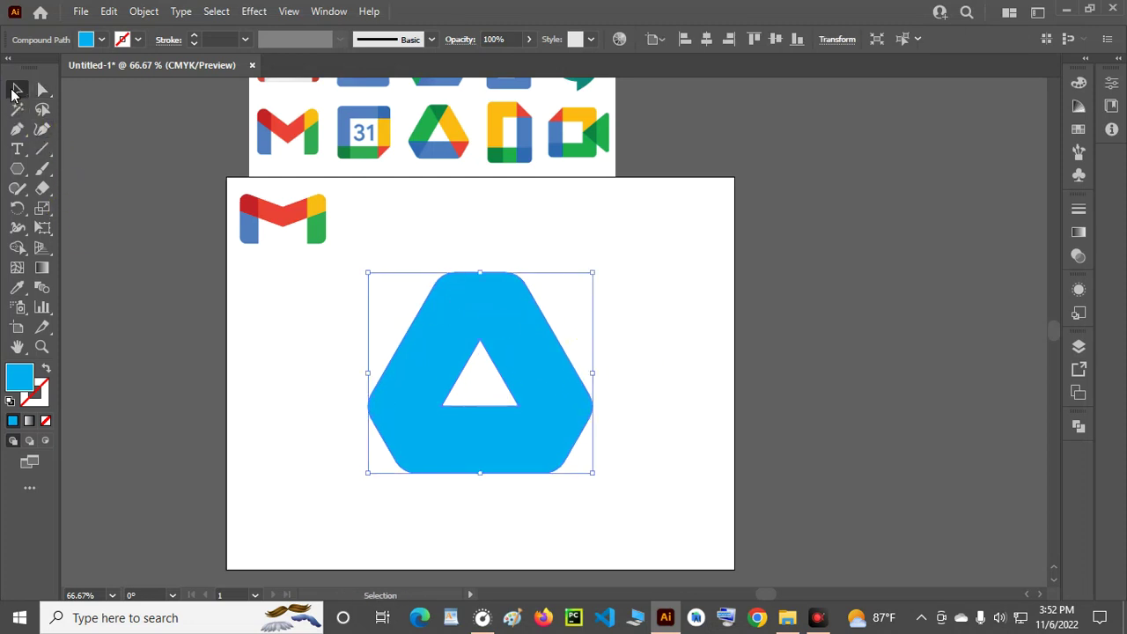
{"action": "left_click", "coordinate": [673, 340]}
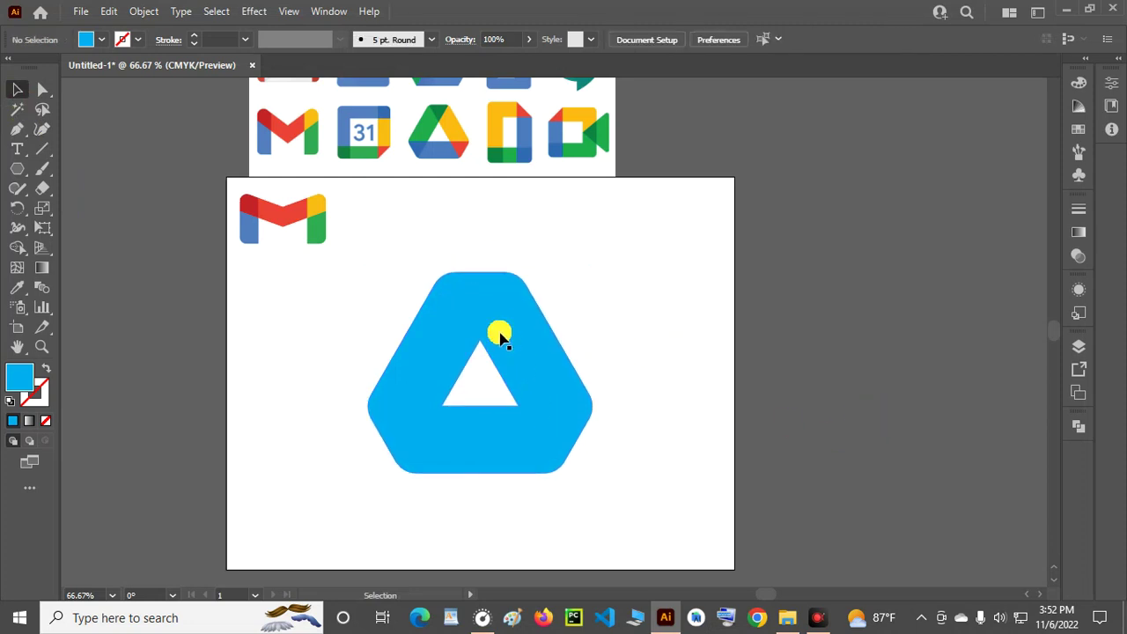
{"action": "left_click", "coordinate": [535, 352]}
{"action": "scroll", "coordinate": [482, 319], "scroll_direction": "up", "scroll_amount": 2}
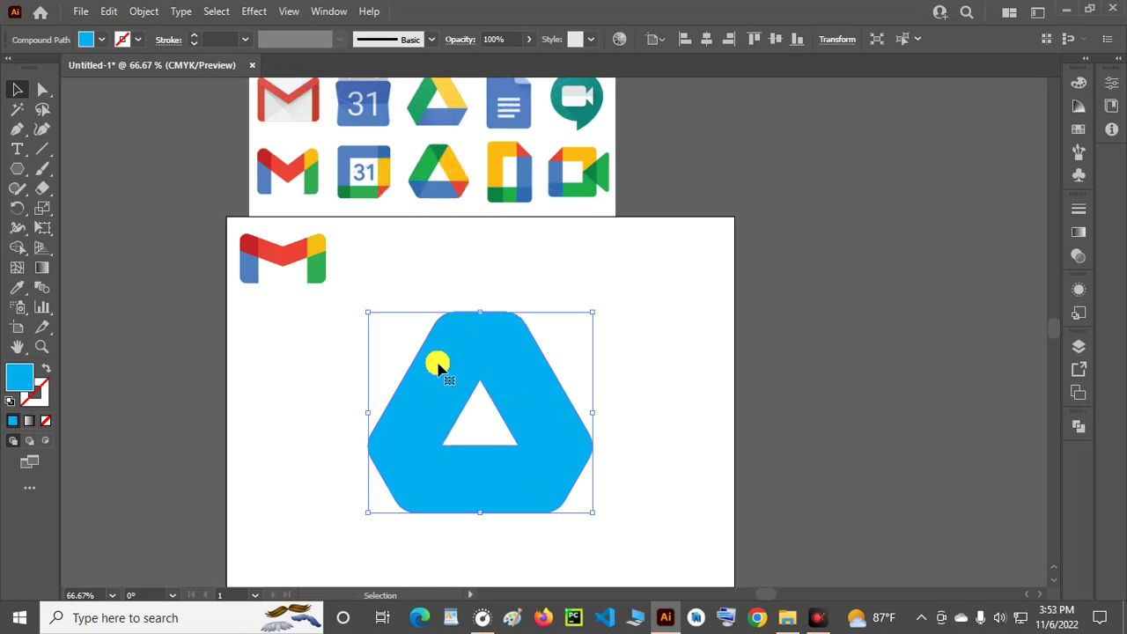
{"action": "scroll", "coordinate": [493, 357], "scroll_direction": "down", "scroll_amount": 2}
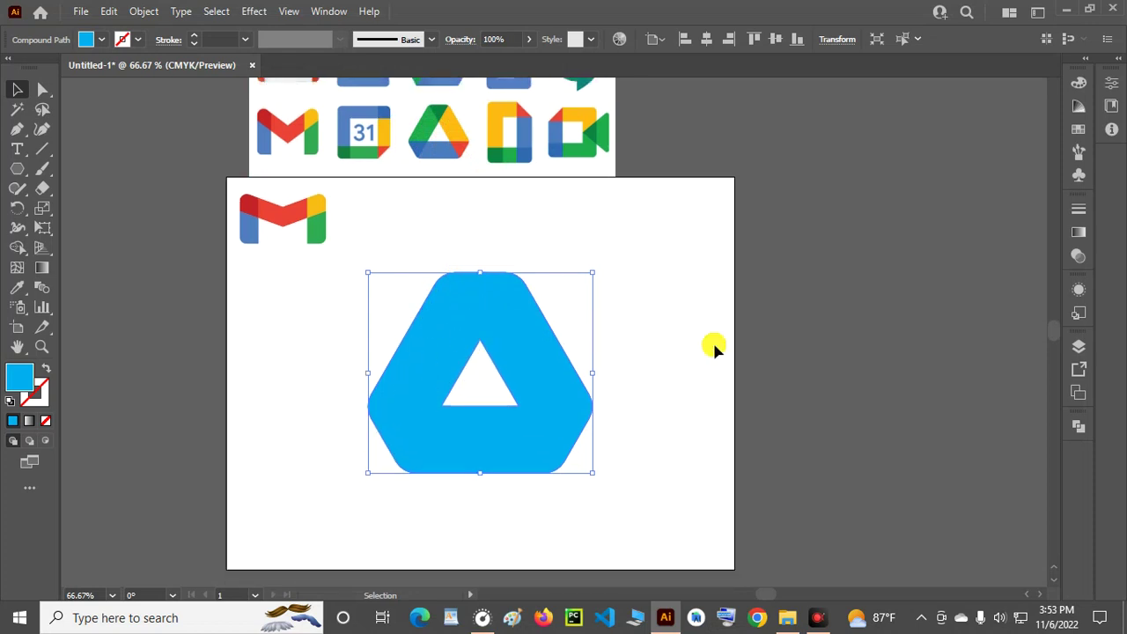
{"action": "left_click", "coordinate": [681, 312]}
Check that Smart Guides are enabled for aligning line segments with the inner triangle's edges.
{"action": "left_click", "coordinate": [42, 149]}
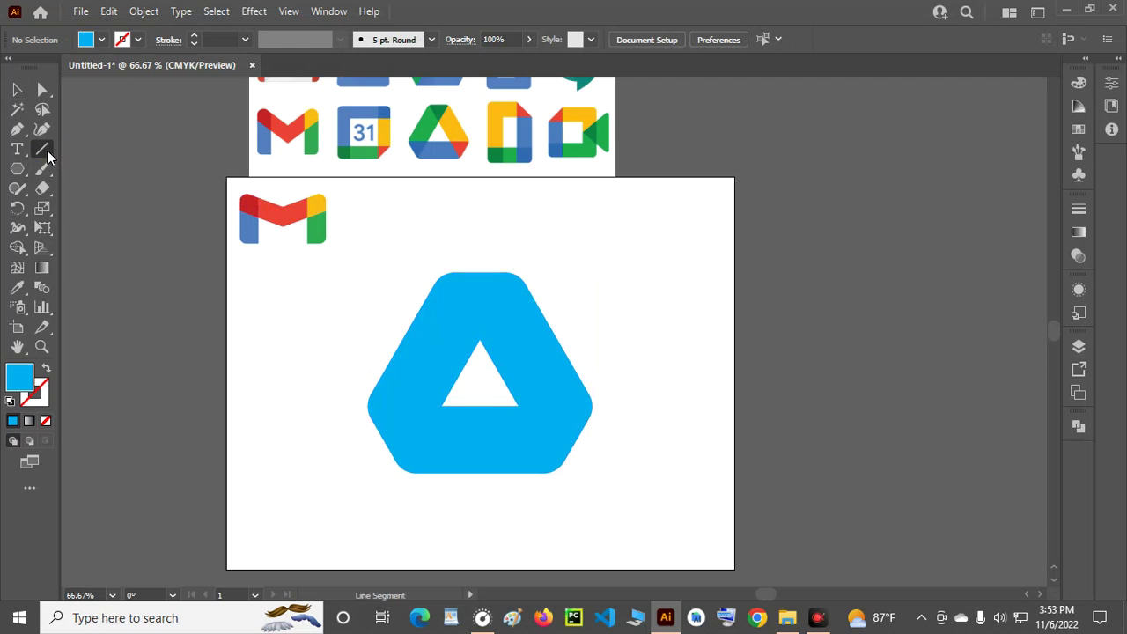
{"action": "mouse_move", "coordinate": [520, 406]}
{"action": "left_mouse_down"}
{"action": "mouse_move", "coordinate": [343, 405]}
{"action": "mouse_move", "coordinate": [536, 405]}
{"action": "mouse_move", "coordinate": [293, 414]}
{"action": "mouse_move", "coordinate": [267, 397]}
{"action": "mouse_move", "coordinate": [654, 410]}
{"action": "mouse_move", "coordinate": [261, 411]}
{"action": "mouse_move", "coordinate": [672, 410]}
{"action": "mouse_move", "coordinate": [272, 410]}
{"action": "mouse_move", "coordinate": [642, 408]}
{"action": "mouse_move", "coordinate": [249, 432]}
{"action": "mouse_move", "coordinate": [340, 405]}
{"action": "mouse_move", "coordinate": [328, 271]}
{"action": "mouse_move", "coordinate": [307, 402]}
{"action": "mouse_move", "coordinate": [622, 390]}
{"action": "mouse_move", "coordinate": [314, 325]}
{"action": "mouse_move", "coordinate": [430, 428]}
{"action": "mouse_move", "coordinate": [558, 382]}
{"action": "mouse_move", "coordinate": [100, 168]}
{"action": "mouse_move", "coordinate": [207, 7]}
{"action": "mouse_move", "coordinate": [314, 34]}
{"action": "left_mouse_up"}
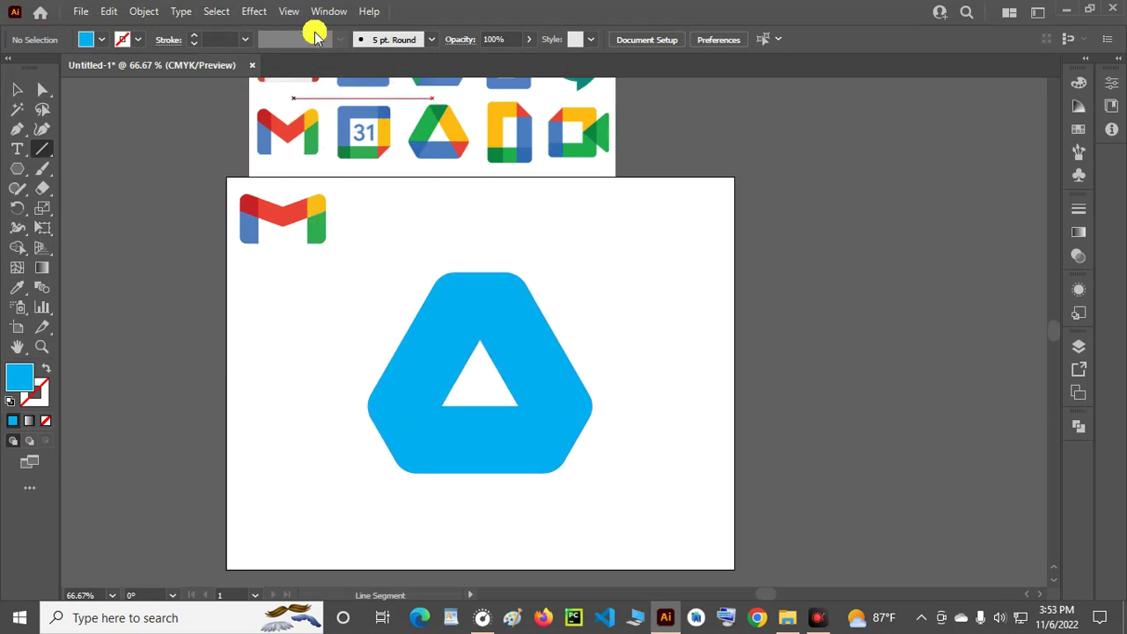
{"action": "left_click", "coordinate": [289, 11]}
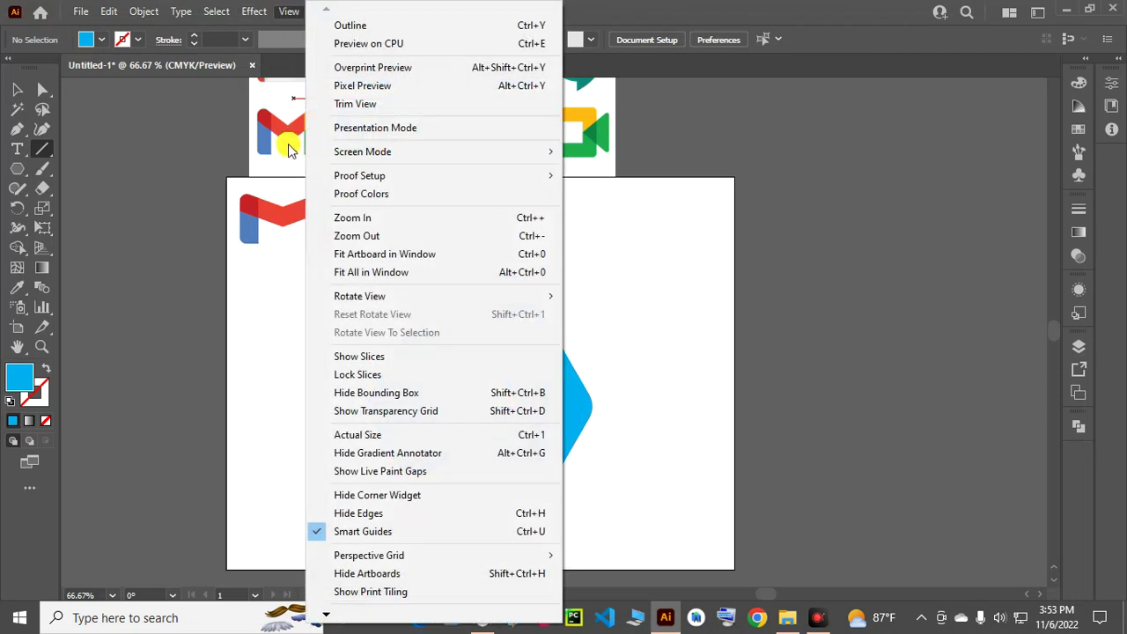
{"action": "left_click", "coordinate": [319, 534]}
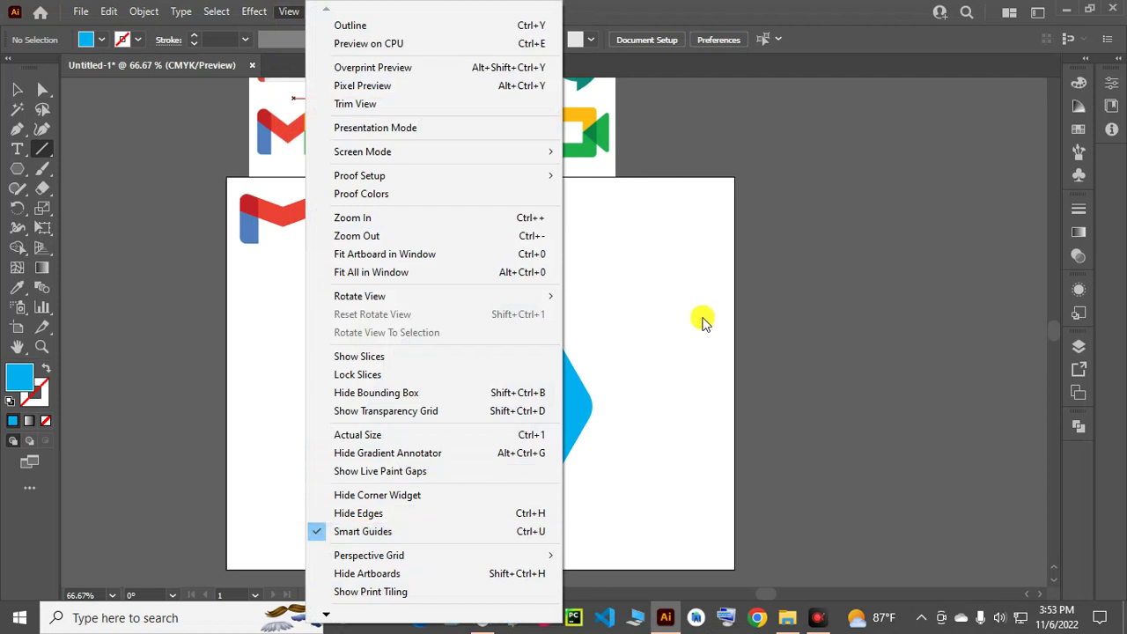
{"action": "left_click", "coordinate": [704, 324]}
Draw three line segments along the inner triangle's edges, each extending across the blue shape and past its outer outline.
{"action": "left_click", "coordinate": [535, 347]}
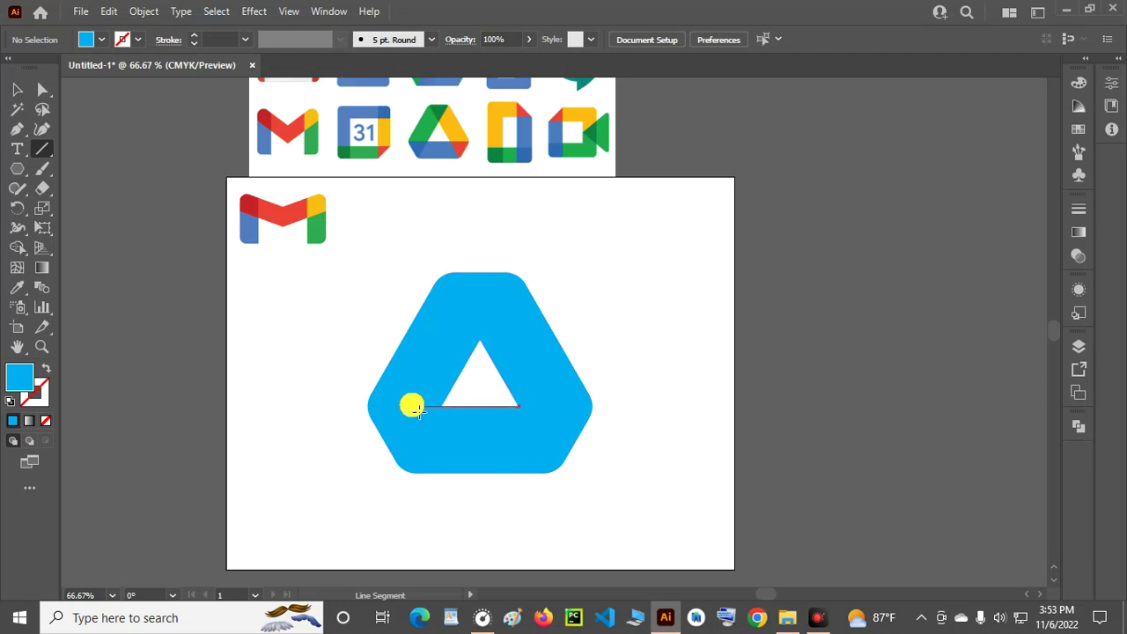
{"action": "left_click_drag", "start_coordinate": [519, 408], "coordinate": [344, 415]}
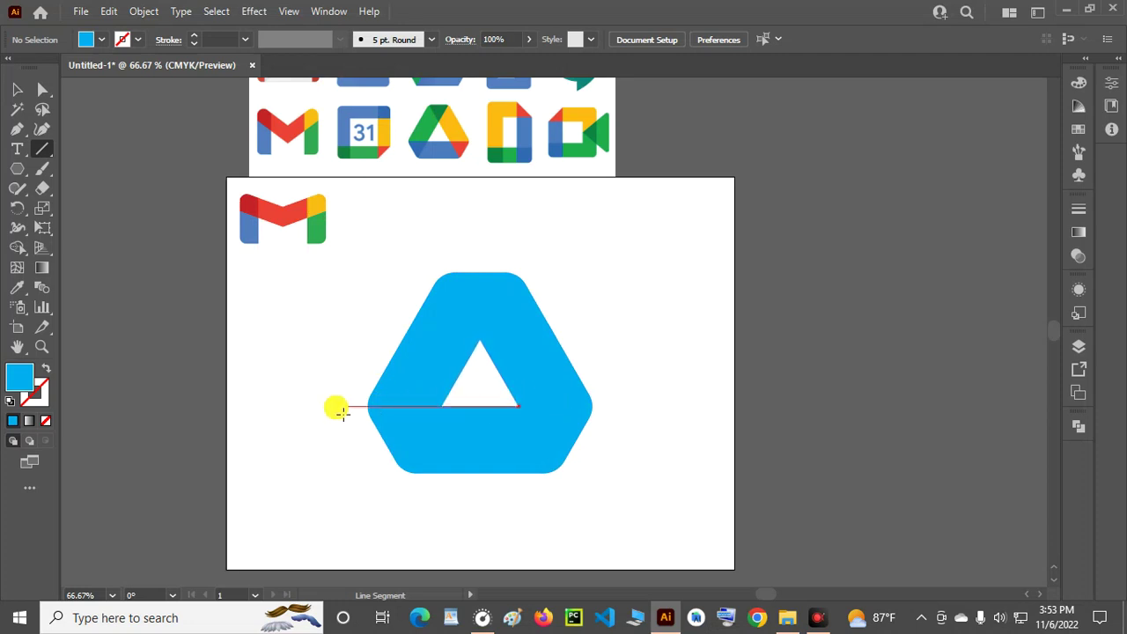
{"action": "left_click_drag", "start_coordinate": [342, 413], "coordinate": [616, 412]}
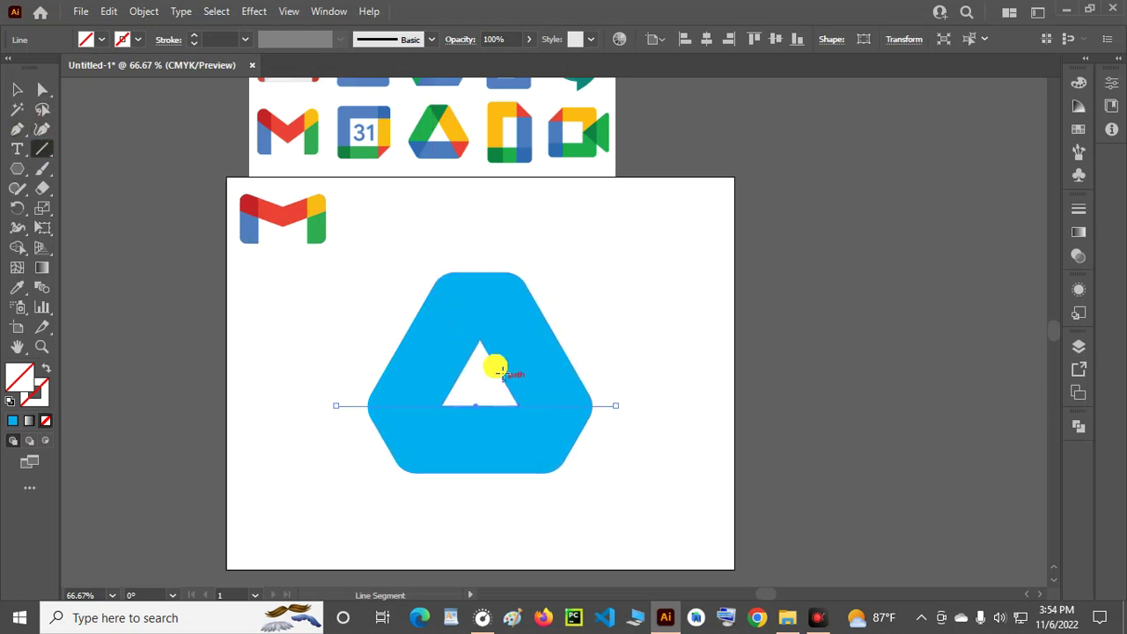
{"action": "left_click_drag", "start_coordinate": [433, 260], "coordinate": [577, 503]}
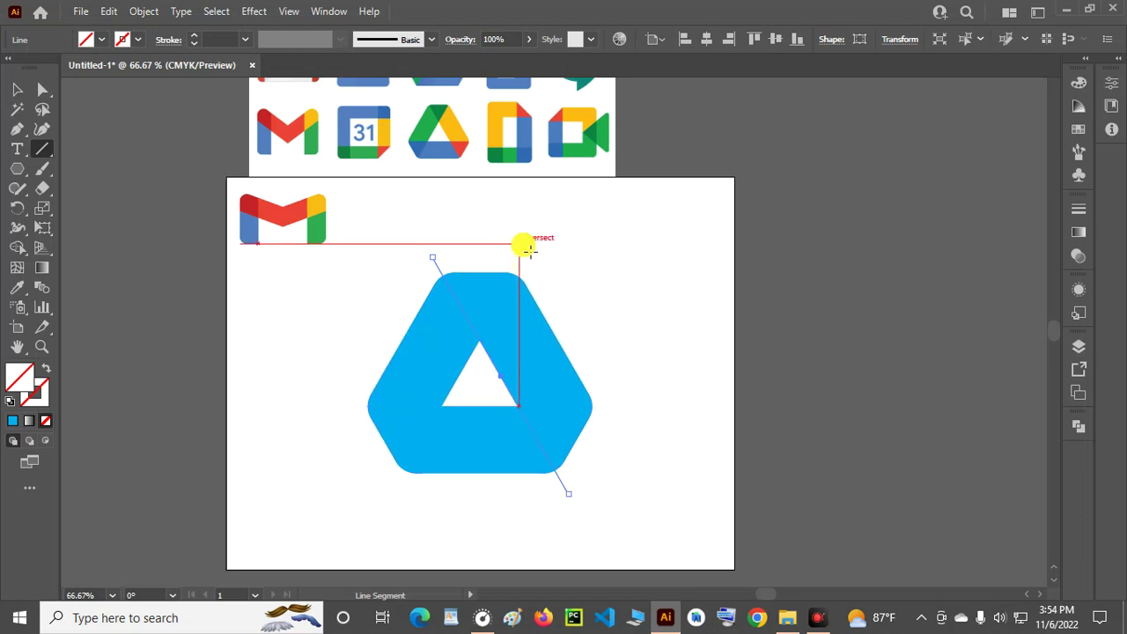
{"action": "mouse_move", "coordinate": [520, 241]}
{"action": "left_mouse_down"}
{"action": "mouse_move", "coordinate": [448, 433]}
{"action": "mouse_move", "coordinate": [381, 482]}
{"action": "mouse_move", "coordinate": [380, 525]}
{"action": "mouse_move", "coordinate": [369, 506]}
{"action": "left_mouse_up"}
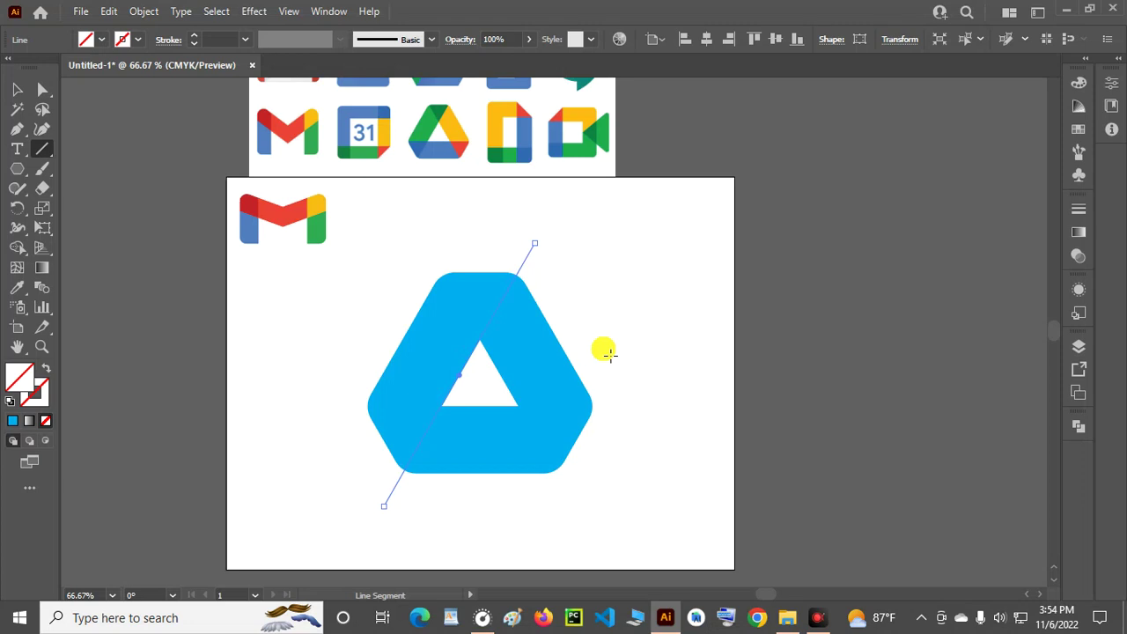
Select the blue shape with the three lines and split it into six separate green regions using the Shape Builder tool.
{"action": "left_click", "coordinate": [16, 90]}
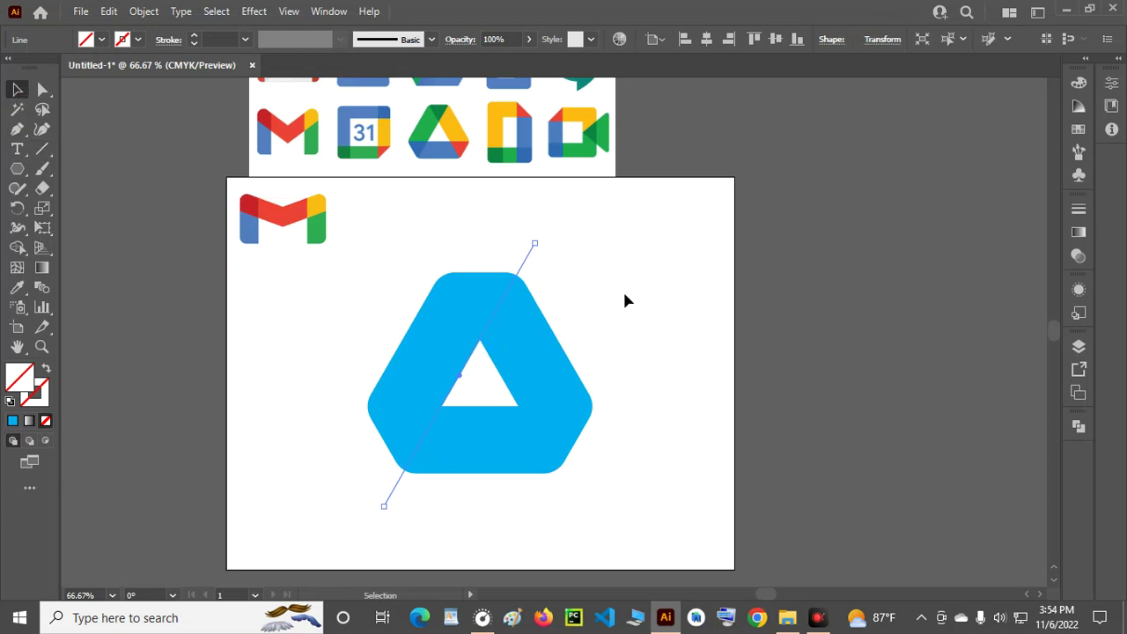
{"action": "left_click", "coordinate": [632, 306]}
{"action": "left_click_drag", "start_coordinate": [633, 504], "coordinate": [634, 506]}
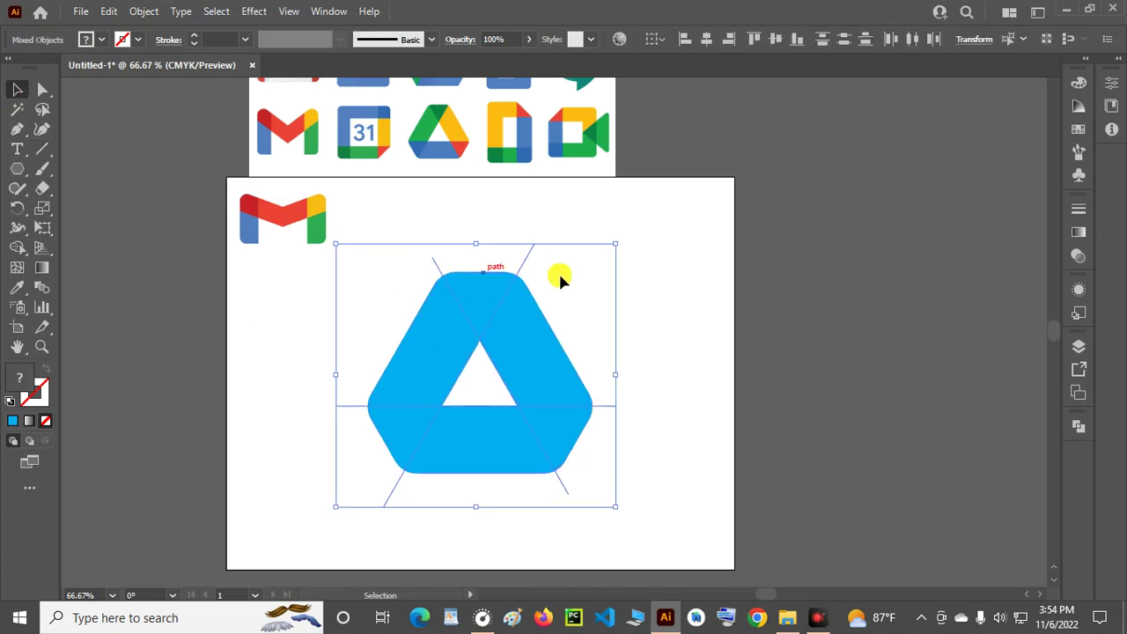
{"action": "left_click", "coordinate": [17, 247]}
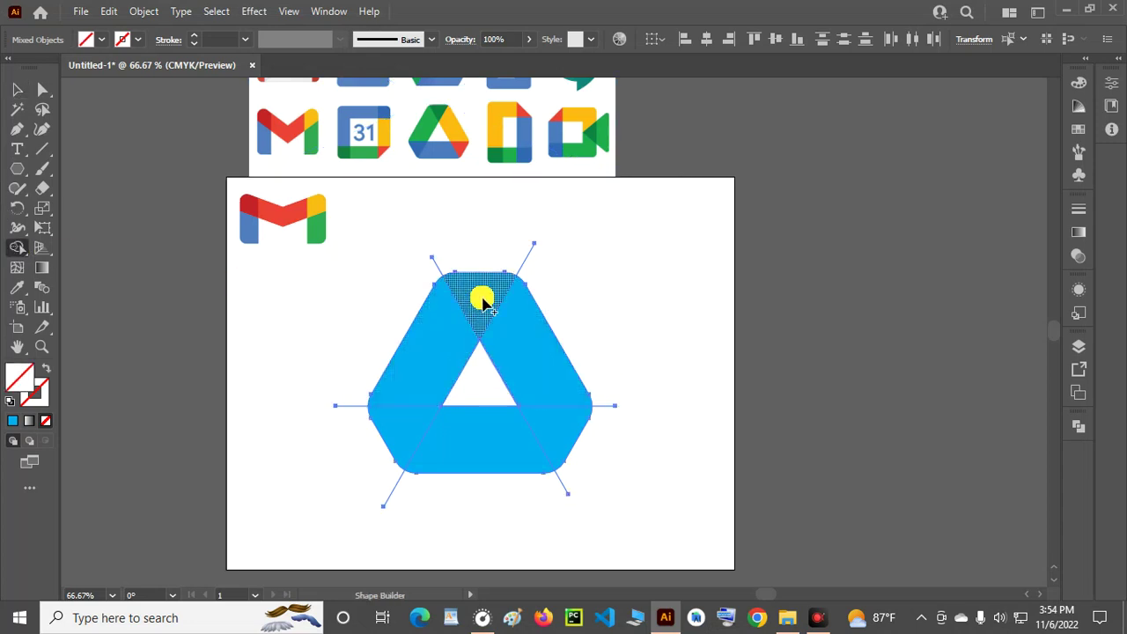
{"action": "left_click", "coordinate": [98, 40]}
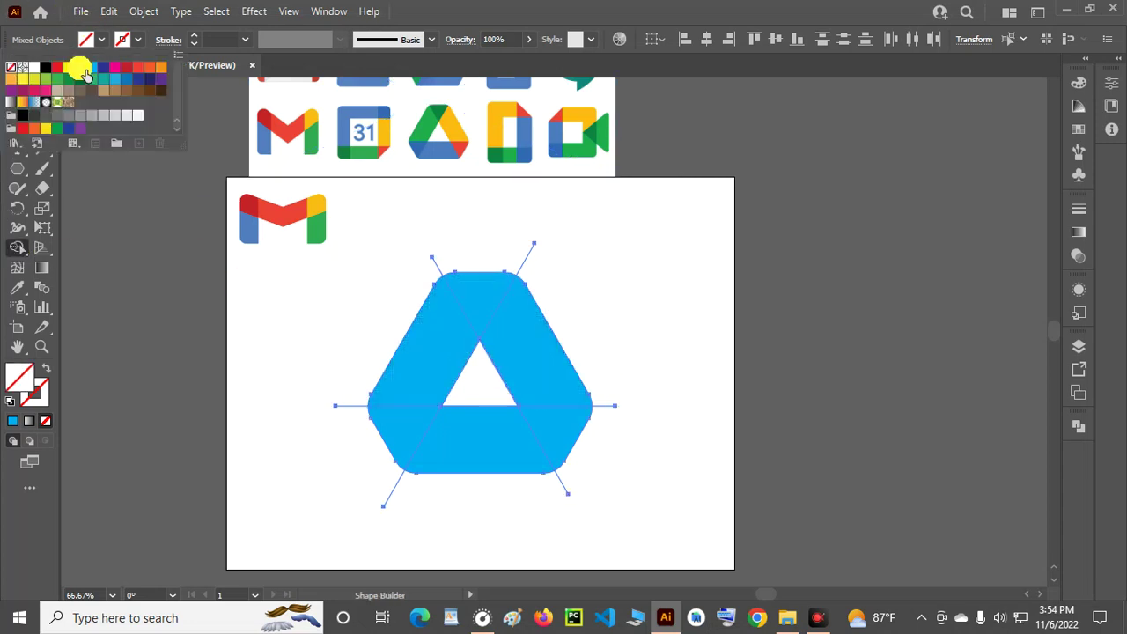
{"action": "left_click", "coordinate": [82, 70]}
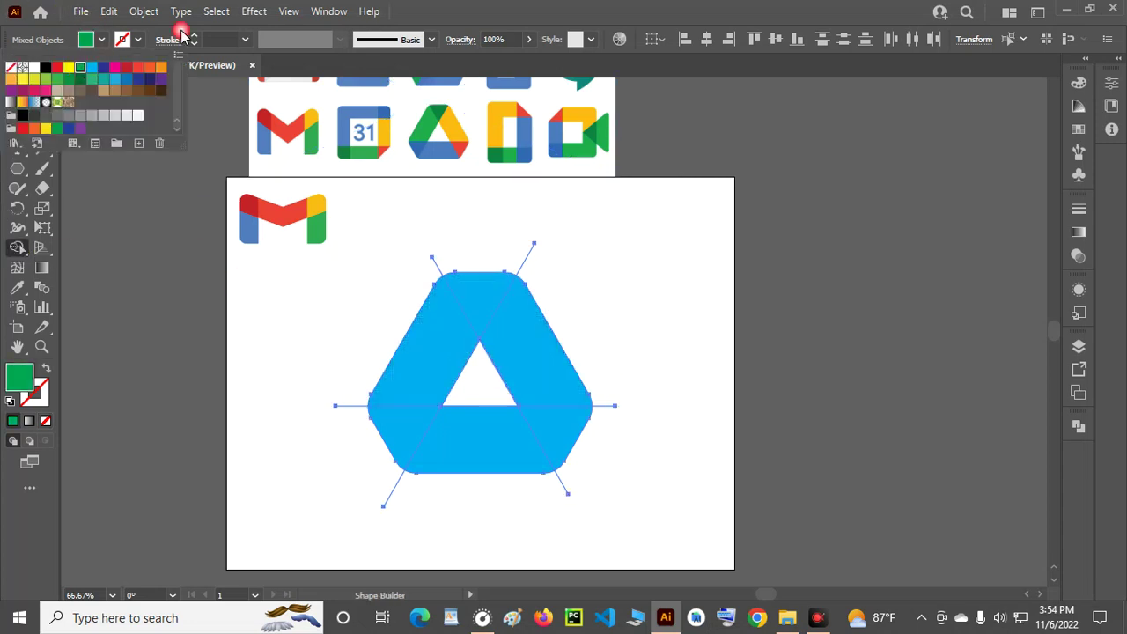
{"action": "left_click", "coordinate": [449, 345]}
{"action": "left_click", "coordinate": [496, 307]}
{"action": "left_click", "coordinate": [528, 334]}
{"action": "left_click", "coordinate": [560, 436]}
{"action": "left_click", "coordinate": [467, 451]}
{"action": "left_click", "coordinate": [405, 432]}
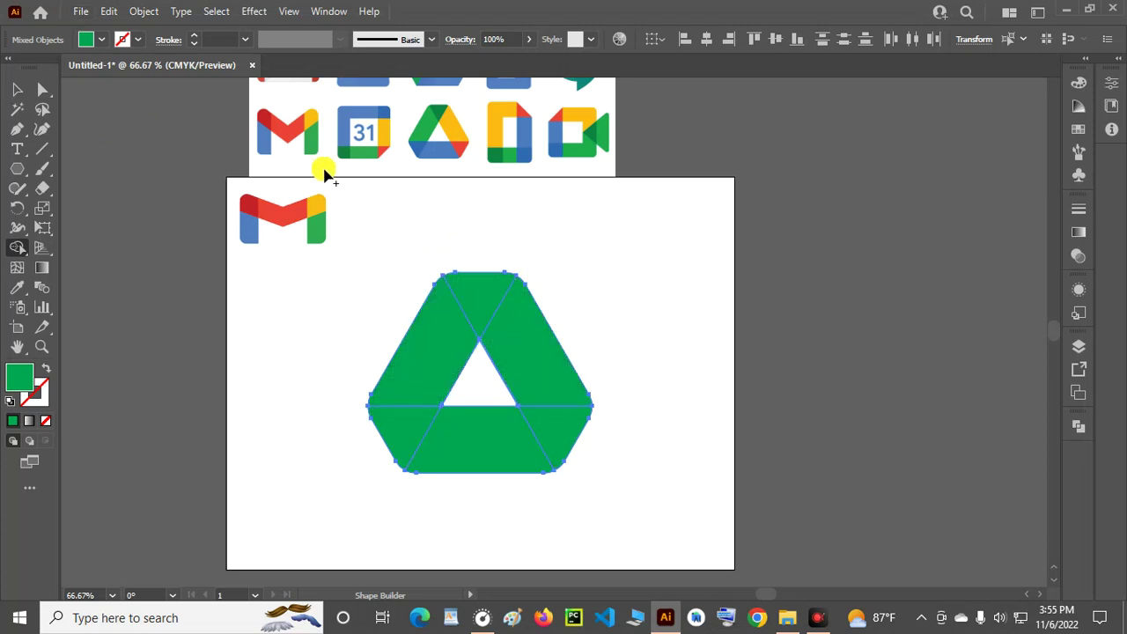
{"action": "left_click", "coordinate": [17, 89]}
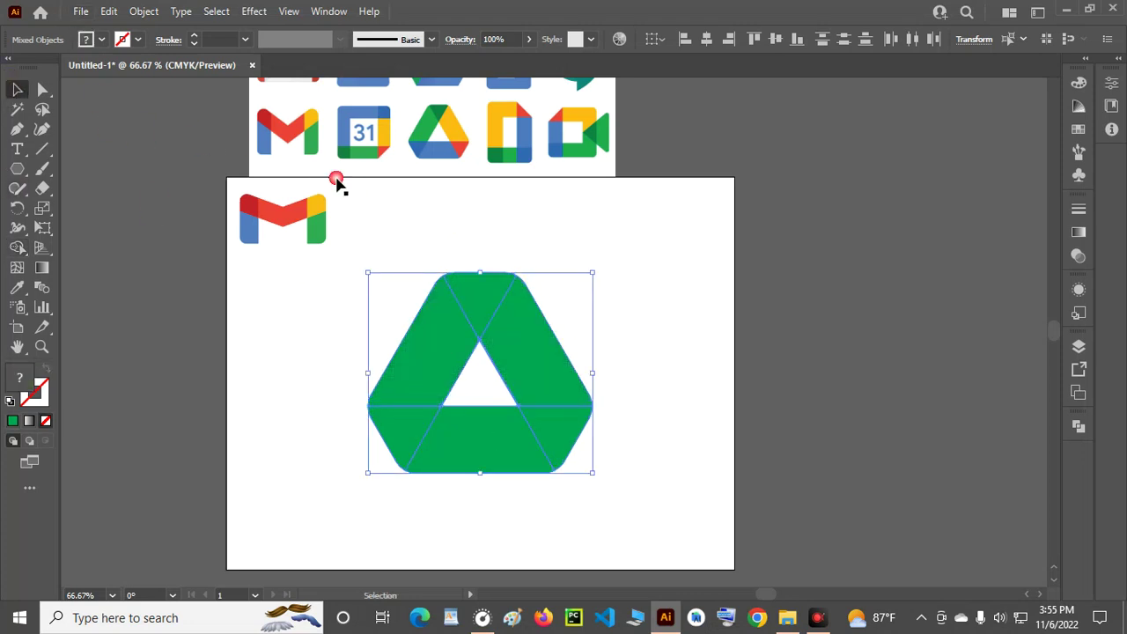
{"action": "left_click", "coordinate": [649, 310]}
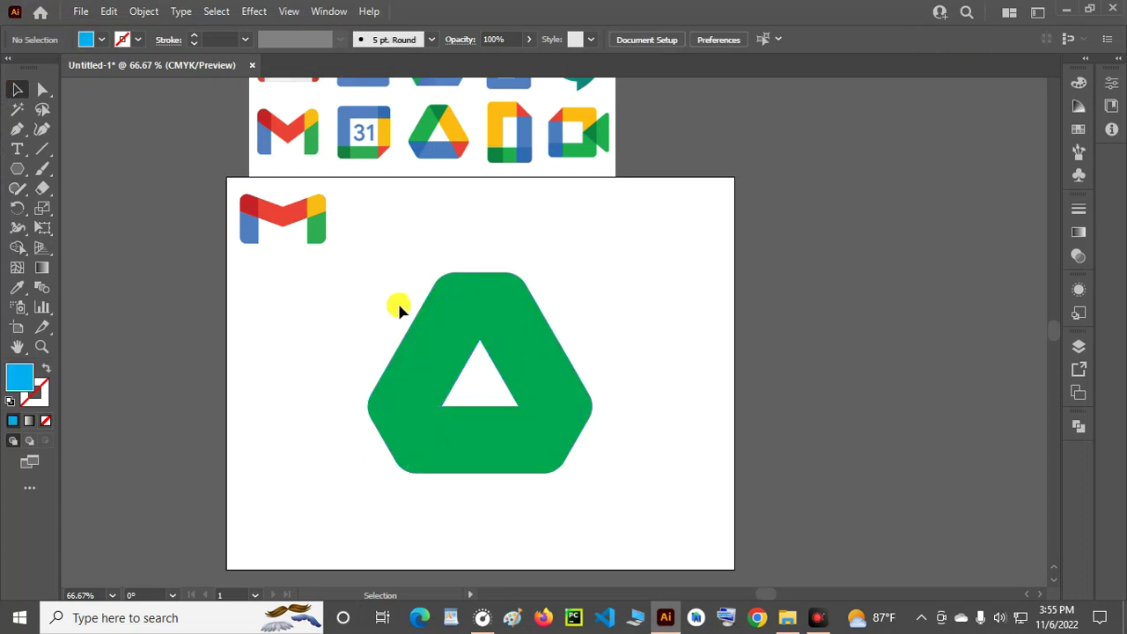
Sample the reference Drive icon's colors with the Eyedropper and fill the left band green, top piece dark green and right band yellow.
{"action": "scroll", "coordinate": [398, 305], "scroll_direction": "up", "scroll_amount": 2}
{"action": "scroll", "coordinate": [398, 305], "scroll_direction": "down", "scroll_amount": 4}
{"action": "scroll", "coordinate": [398, 304], "scroll_direction": "up", "scroll_amount": 1}
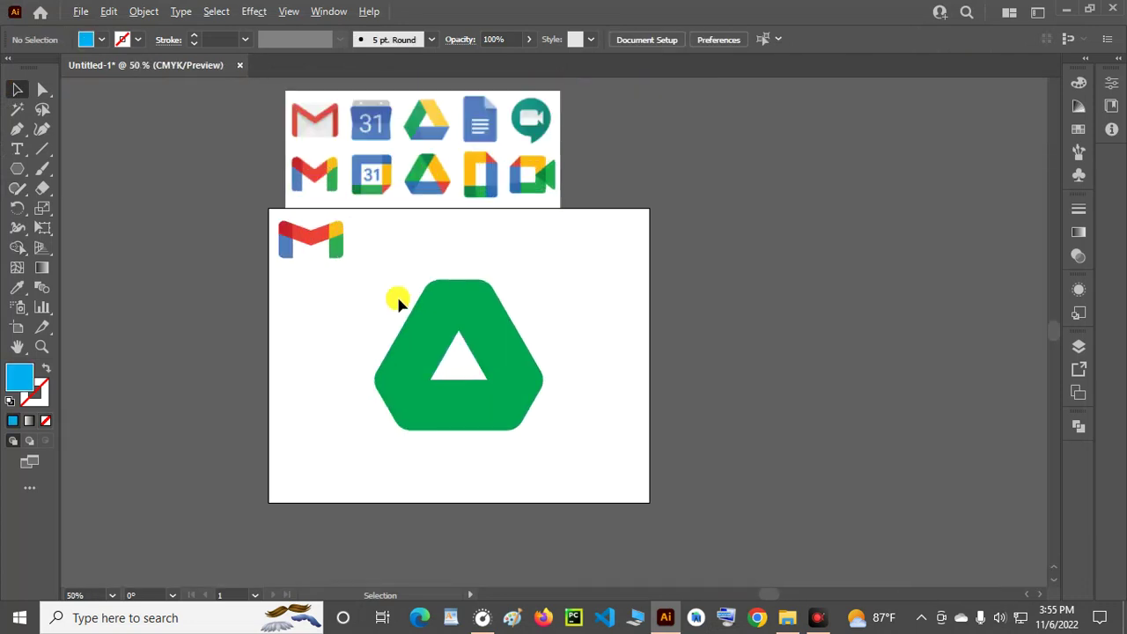
{"action": "scroll", "coordinate": [398, 302], "scroll_direction": "up", "scroll_amount": 1}
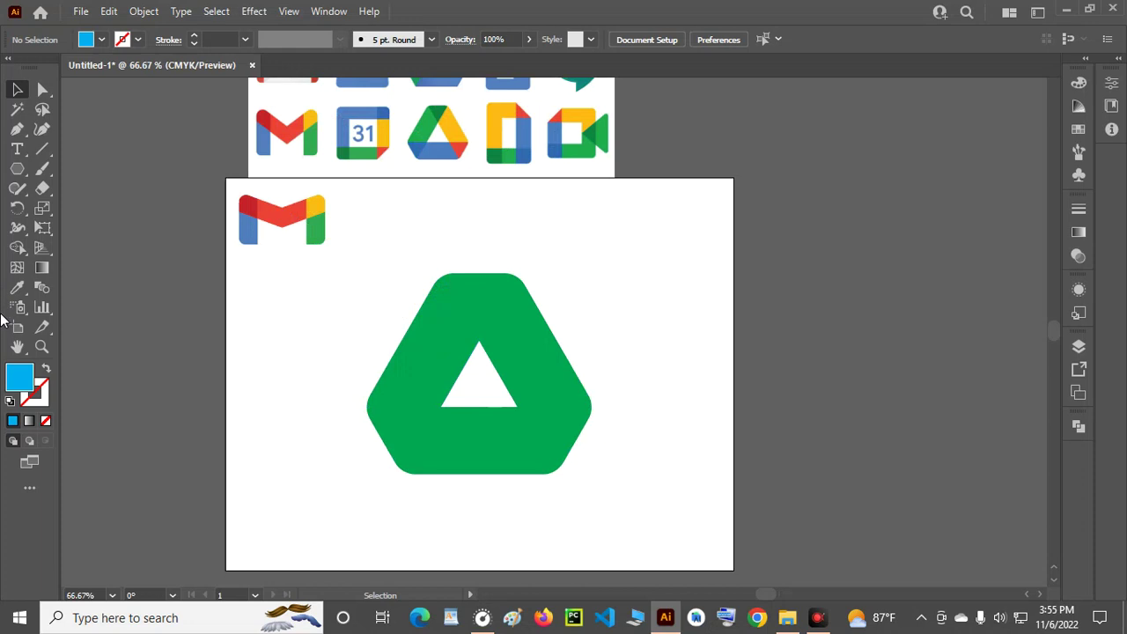
{"action": "left_click", "coordinate": [17, 289]}
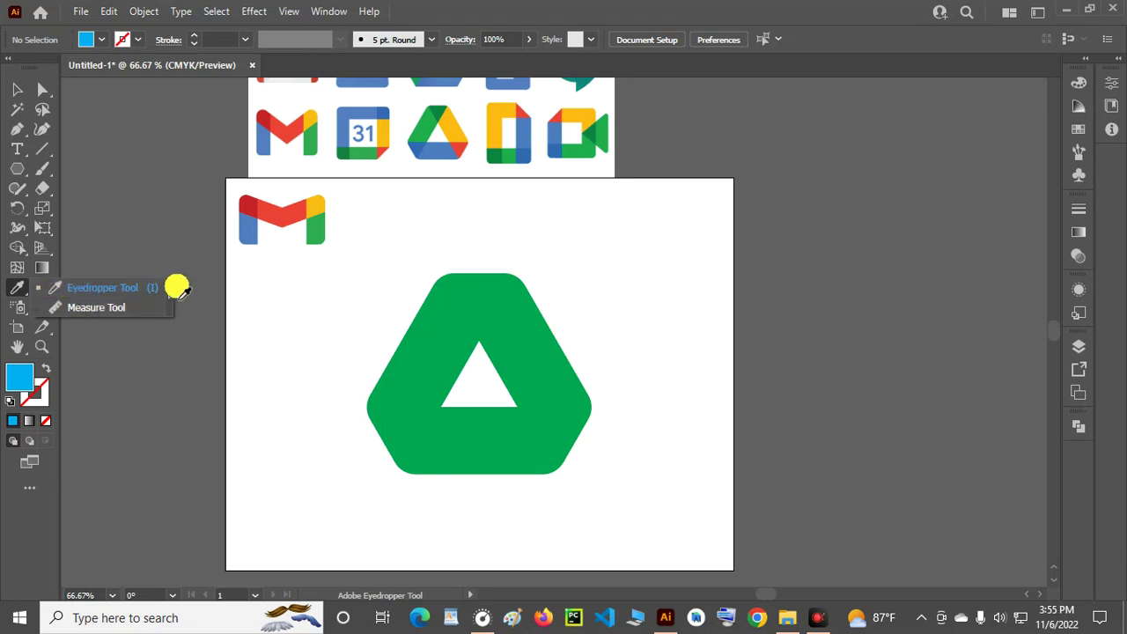
{"action": "left_click", "coordinate": [14, 288]}
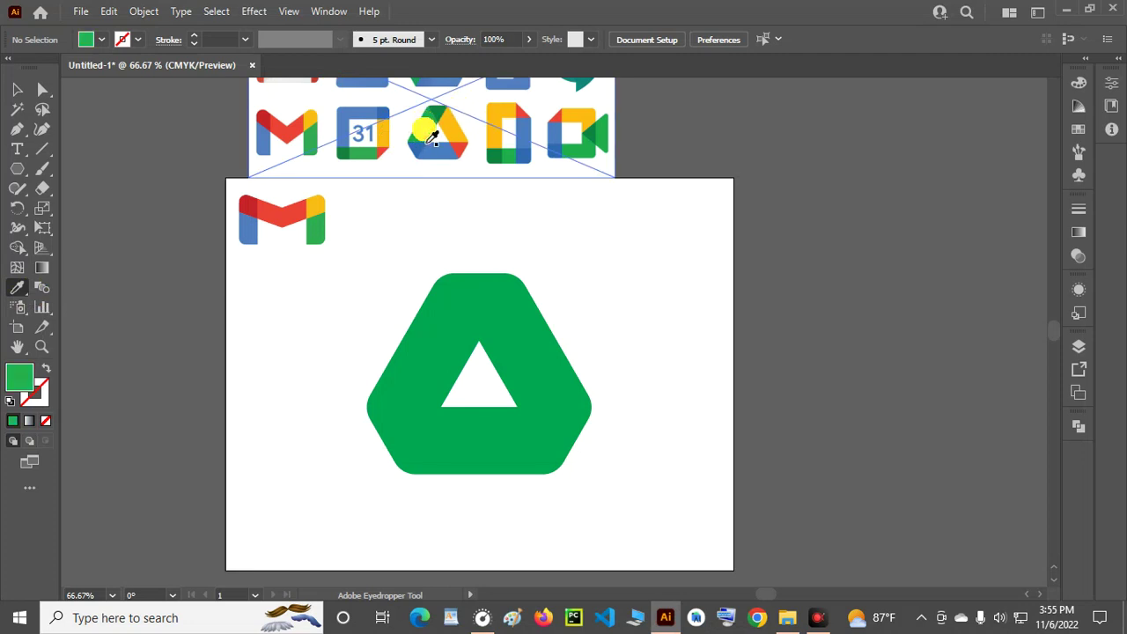
{"action": "left_click", "coordinate": [423, 363], "text": "alt"}
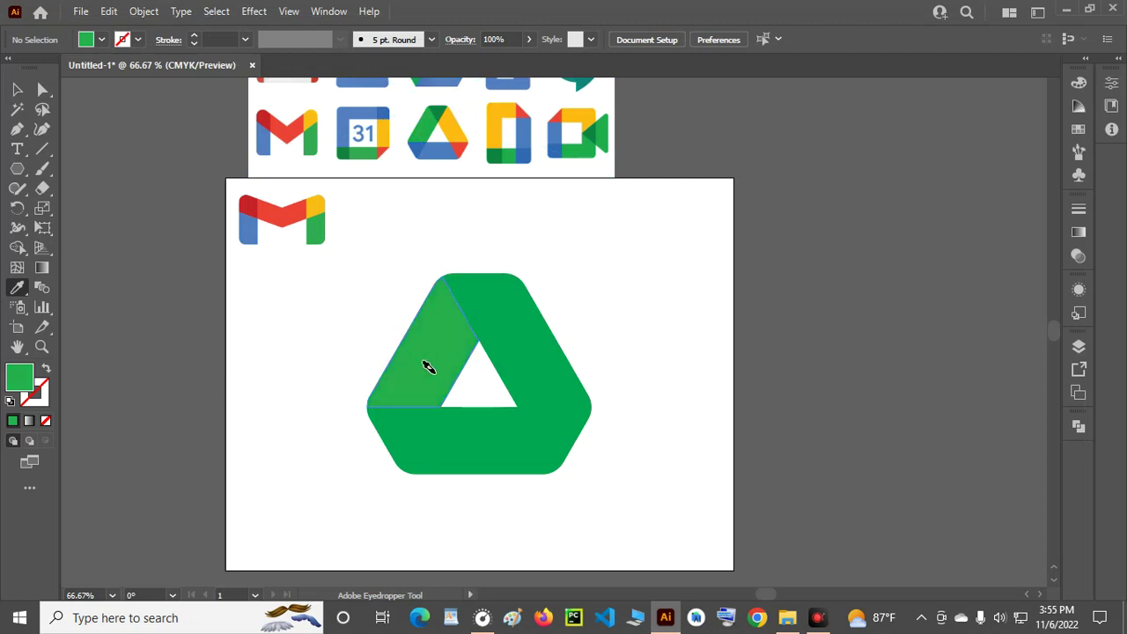
{"action": "left_click", "coordinate": [443, 125]}
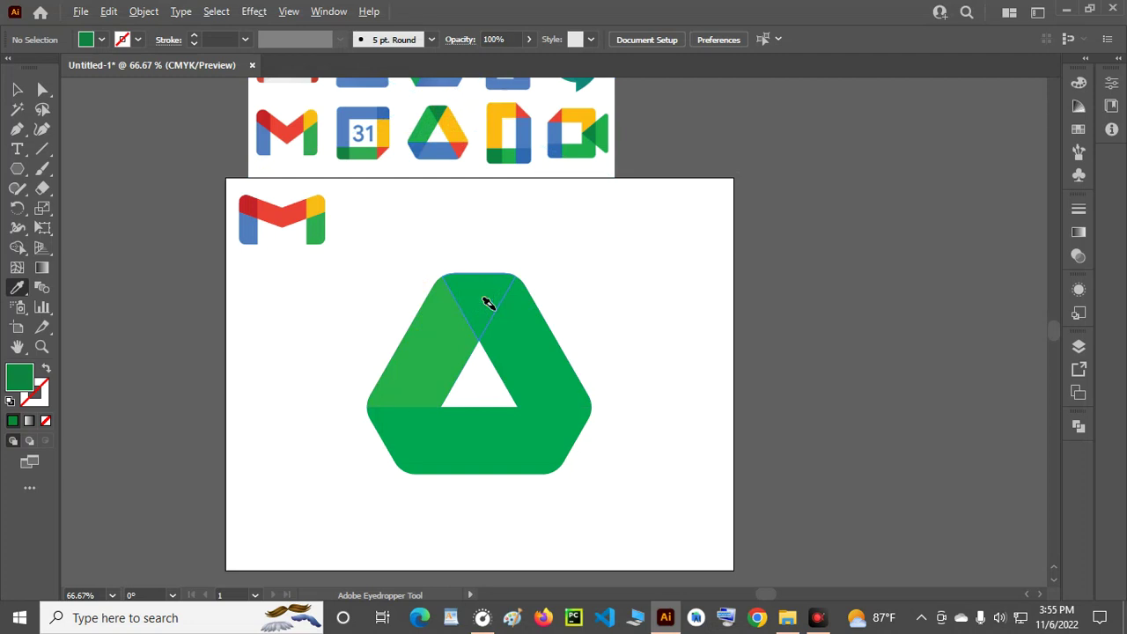
{"action": "left_click", "coordinate": [487, 301], "text": "alt"}
{"action": "left_click", "coordinate": [461, 139]}
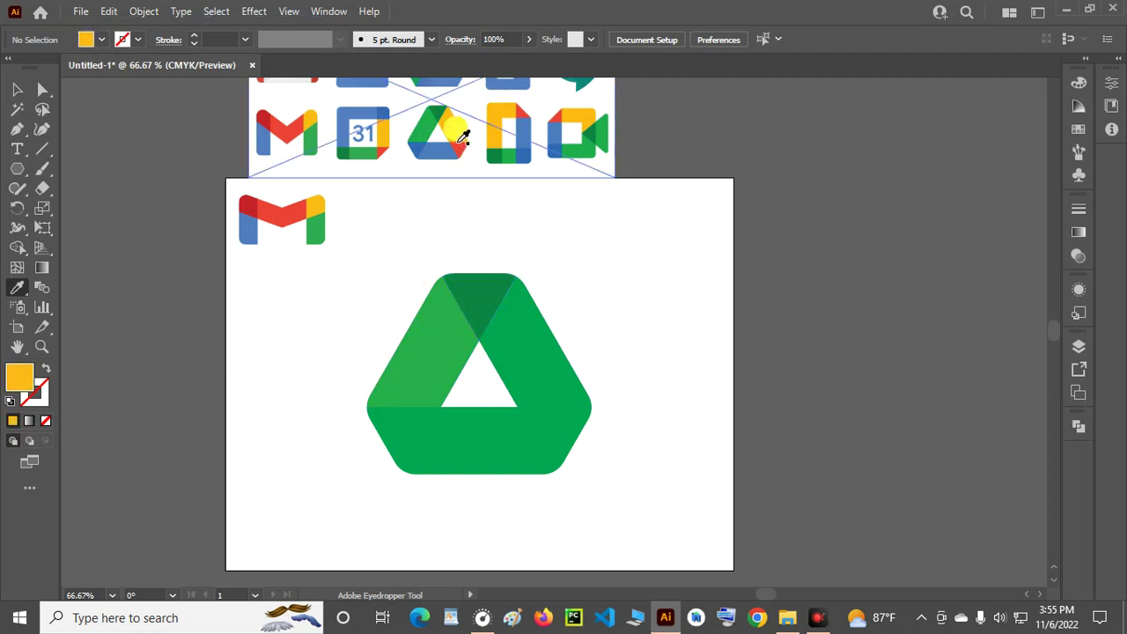
{"action": "left_click", "coordinate": [537, 359], "text": "alt"}
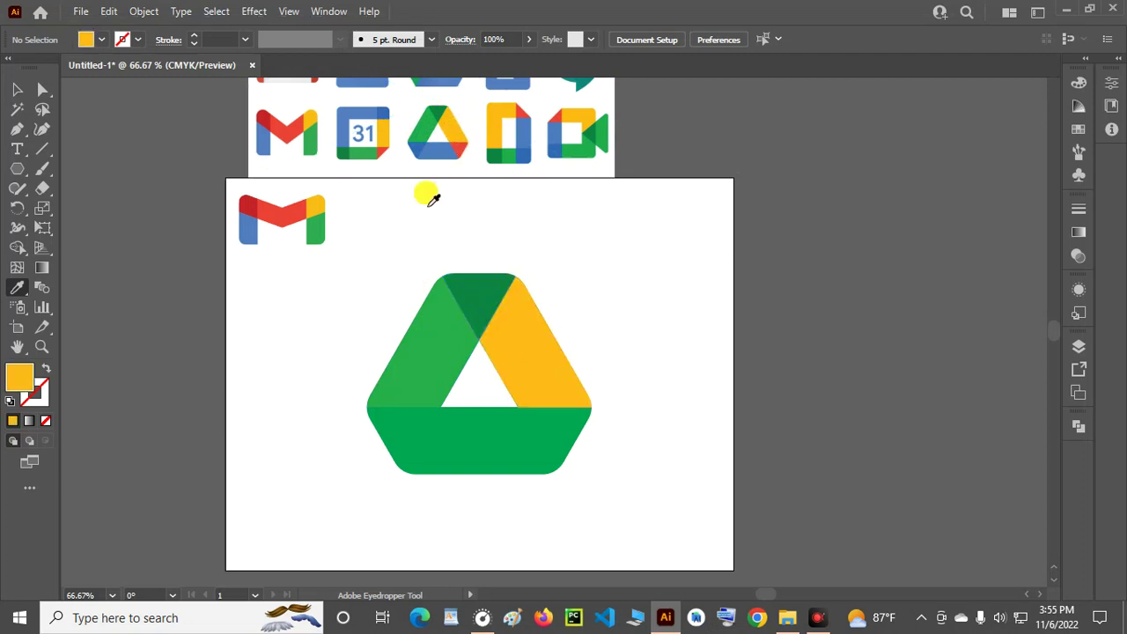
Apply the reference icon's red to the lower-right corner, blue to the bottom band and dark blue to the lower-left corner, and resample the left band's green.
{"action": "left_click", "coordinate": [461, 151]}
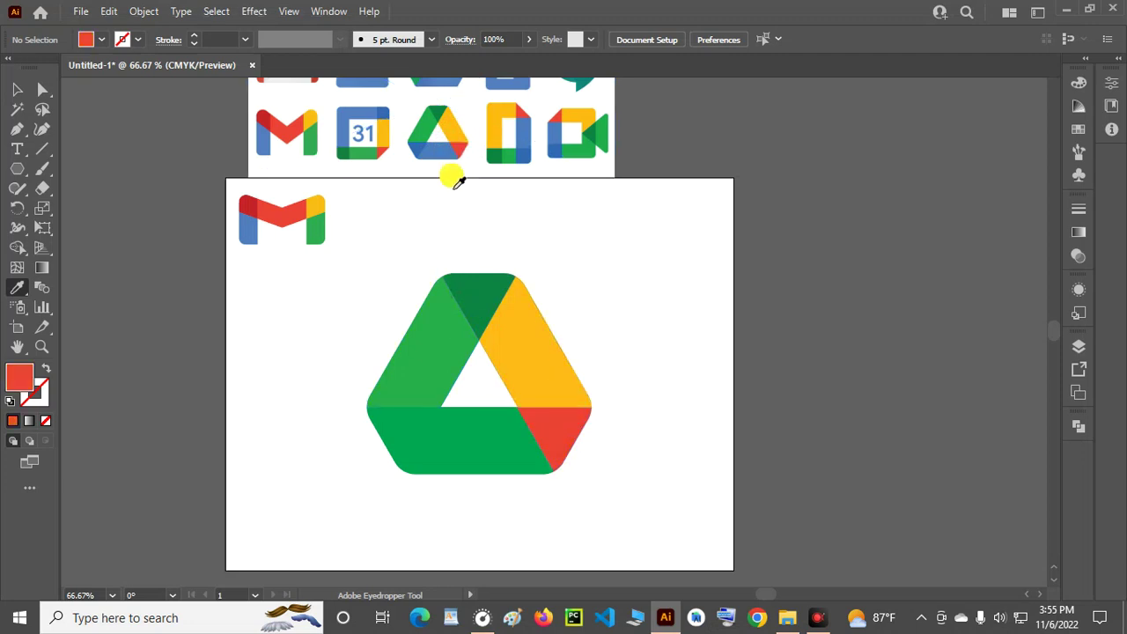
{"action": "left_click", "coordinate": [490, 440], "text": "alt"}
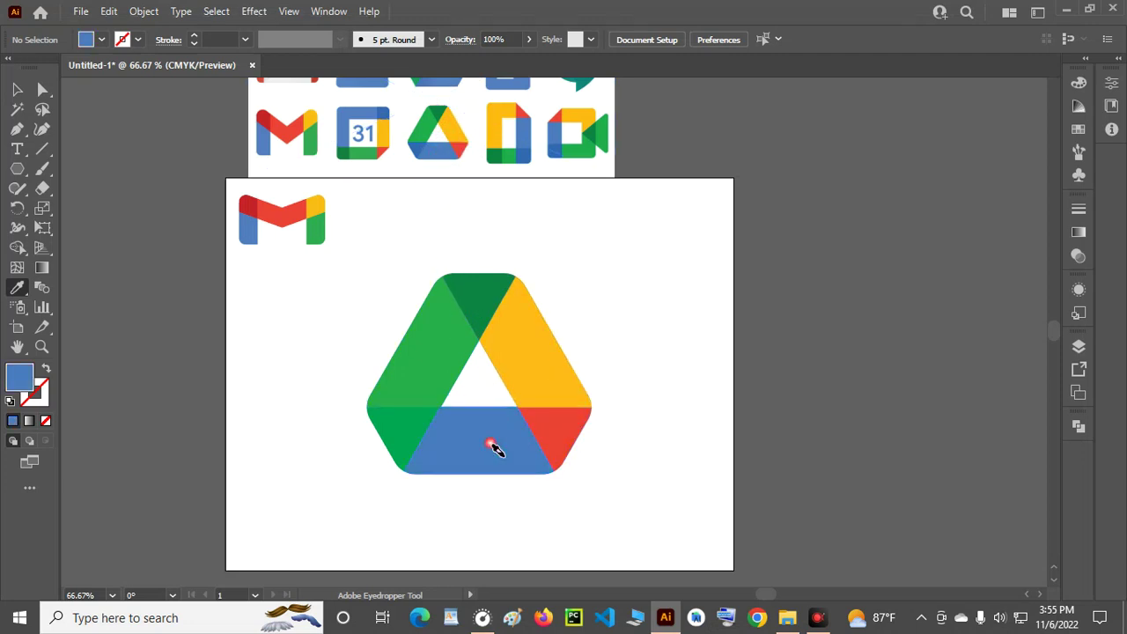
{"action": "left_click", "coordinate": [421, 152]}
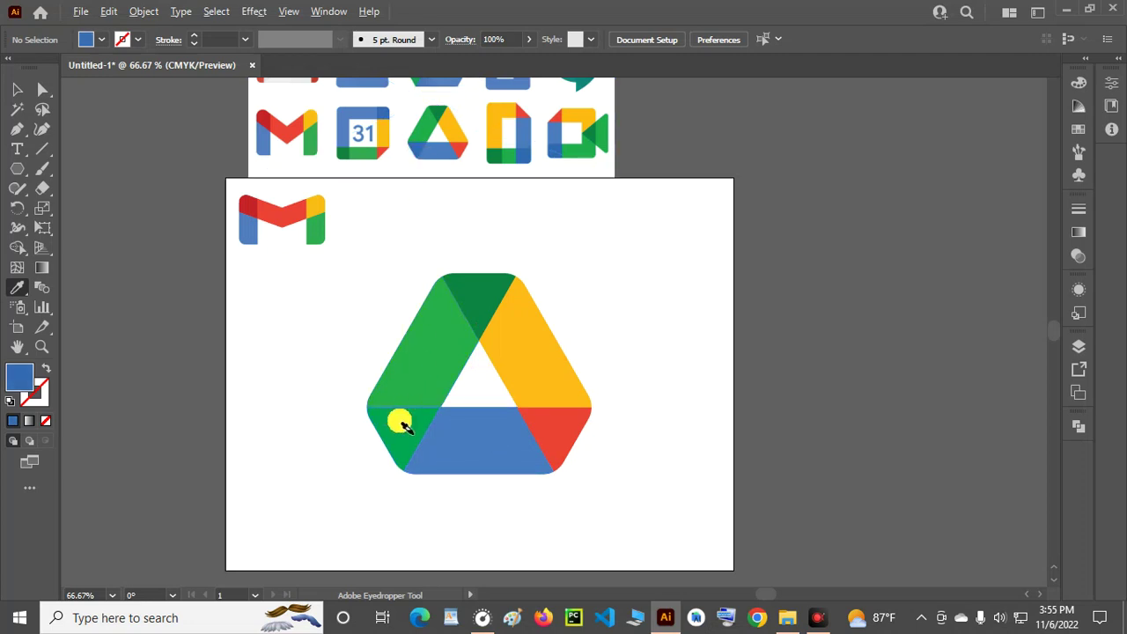
{"action": "left_click", "coordinate": [402, 430], "text": "alt"}
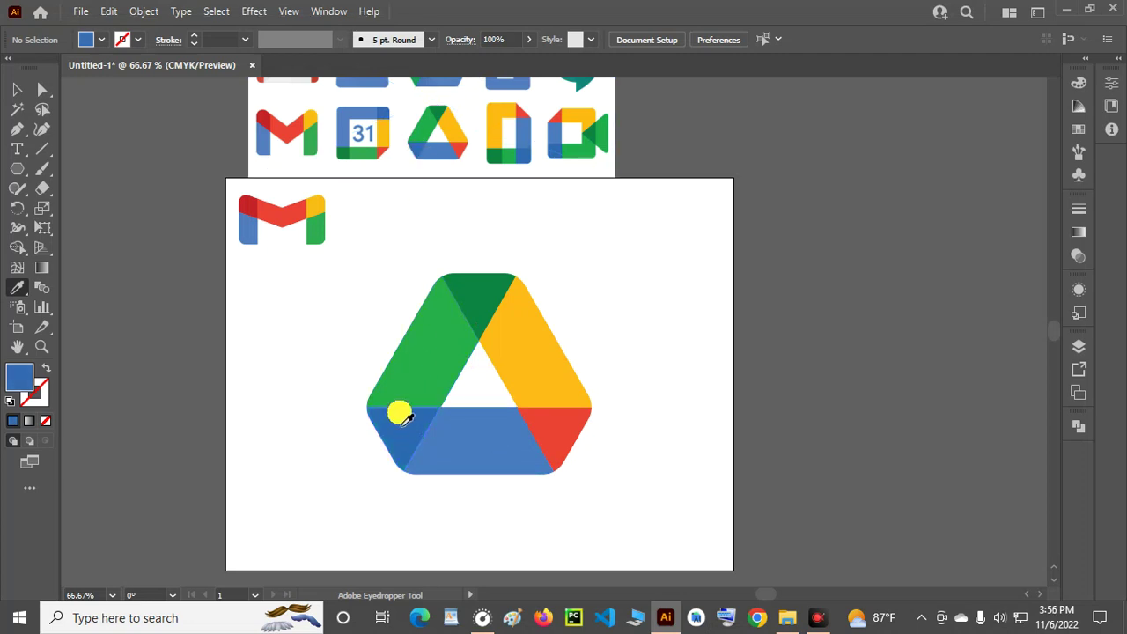
{"action": "left_click", "coordinate": [429, 134]}
{"action": "left_click", "coordinate": [431, 349], "text": "alt"}
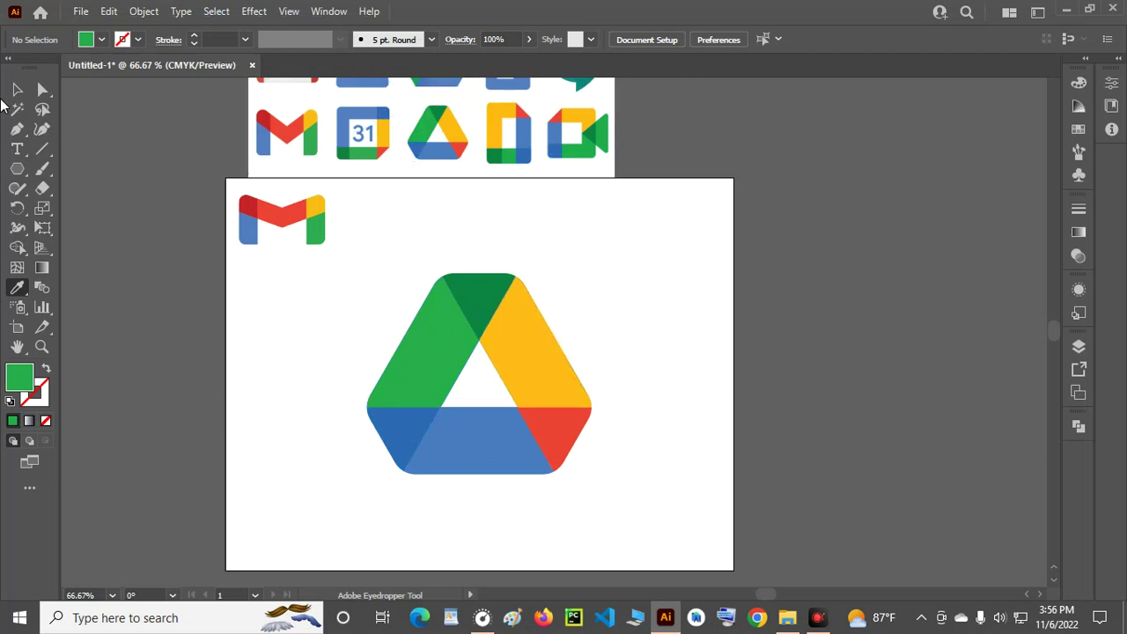
Select all six colored pieces of the Drive logo and group them.
{"action": "left_click", "coordinate": [10, 89]}
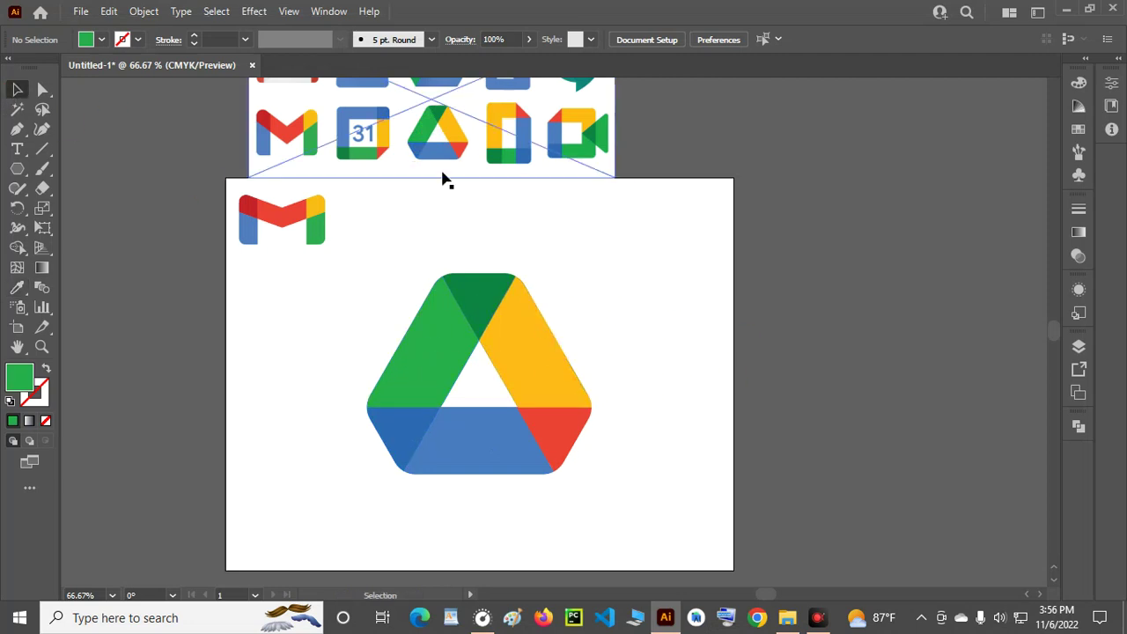
{"action": "left_click_drag", "start_coordinate": [643, 456], "coordinate": [635, 457]}
{"action": "left_click", "coordinate": [496, 280]}
{"action": "right_click", "coordinate": [532, 345]}
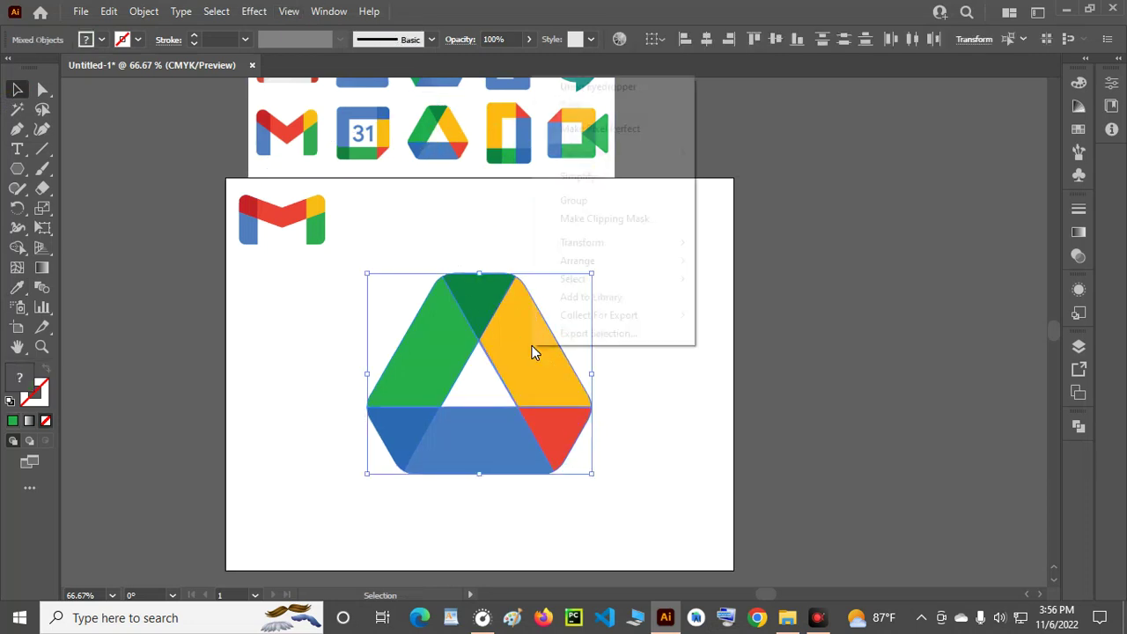
{"action": "left_click", "coordinate": [606, 202]}
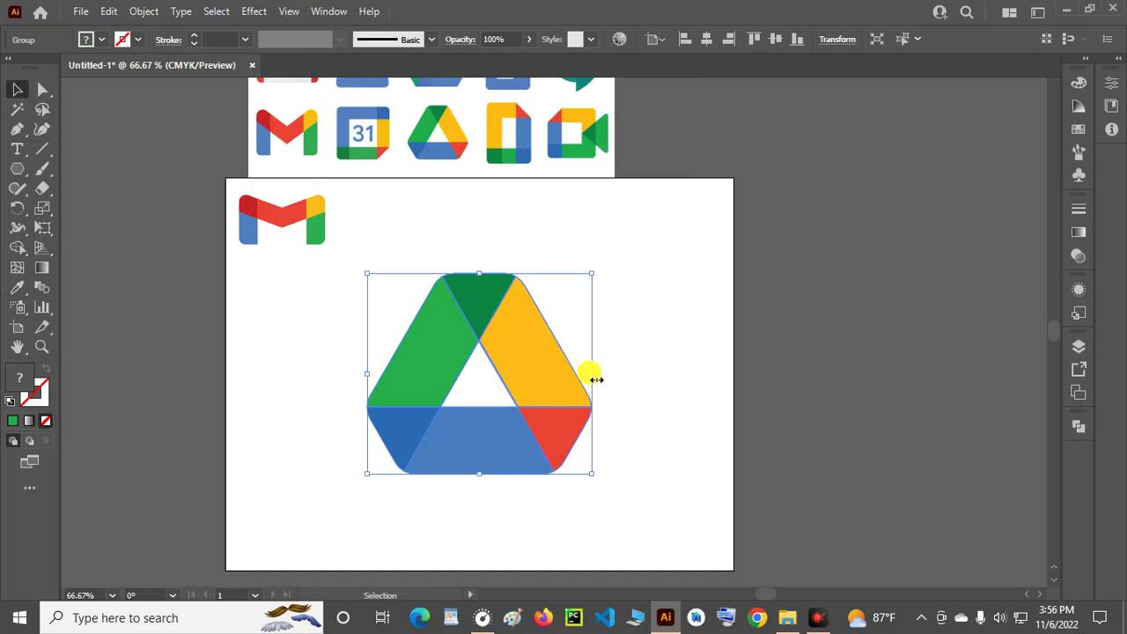
Scale the grouped Drive logo down to about the Gmail M's width and place it just right of the M.
{"action": "left_click_drag", "start_coordinate": [596, 378], "coordinate": [478, 360]}
{"action": "left_click_drag", "start_coordinate": [433, 379], "coordinate": [417, 229]}
{"action": "left_click", "coordinate": [573, 319]}
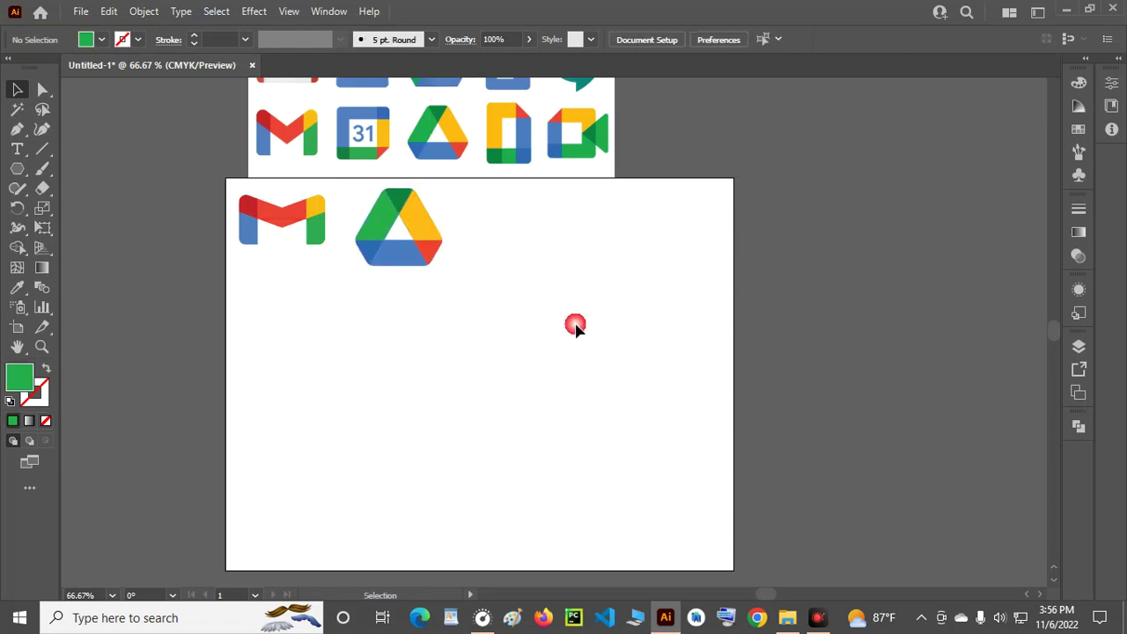
{"action": "scroll", "coordinate": [564, 328], "scroll_direction": "up", "scroll_amount": 1}
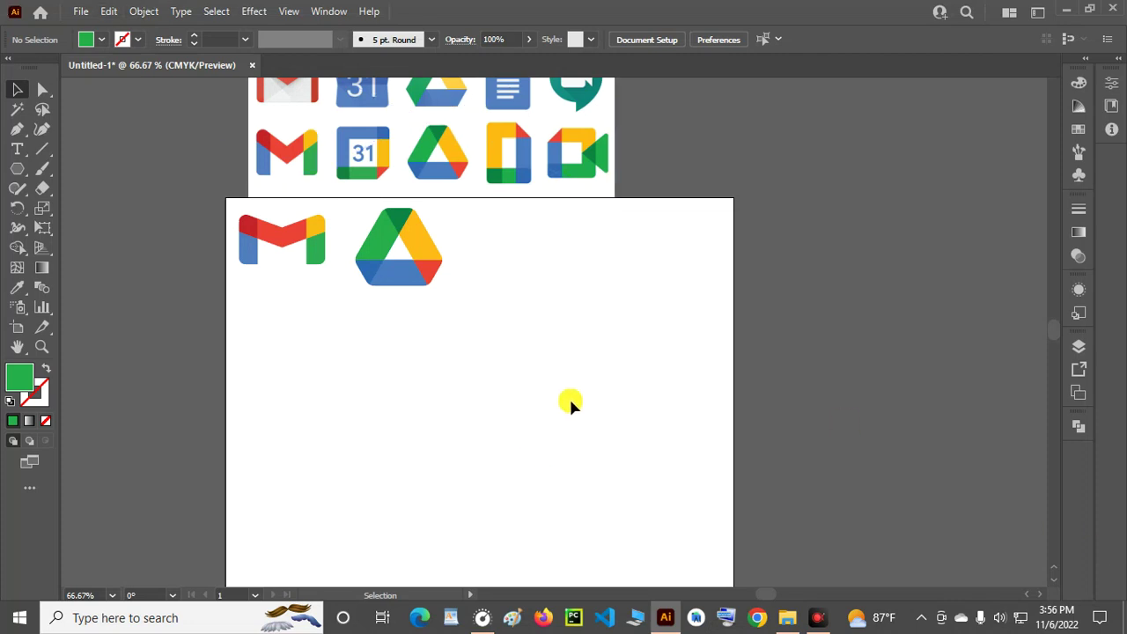
{"action": "scroll", "coordinate": [569, 403], "scroll_direction": "down", "scroll_amount": 2}
{"action": "scroll", "coordinate": [587, 202], "scroll_direction": "up", "scroll_amount": 4}
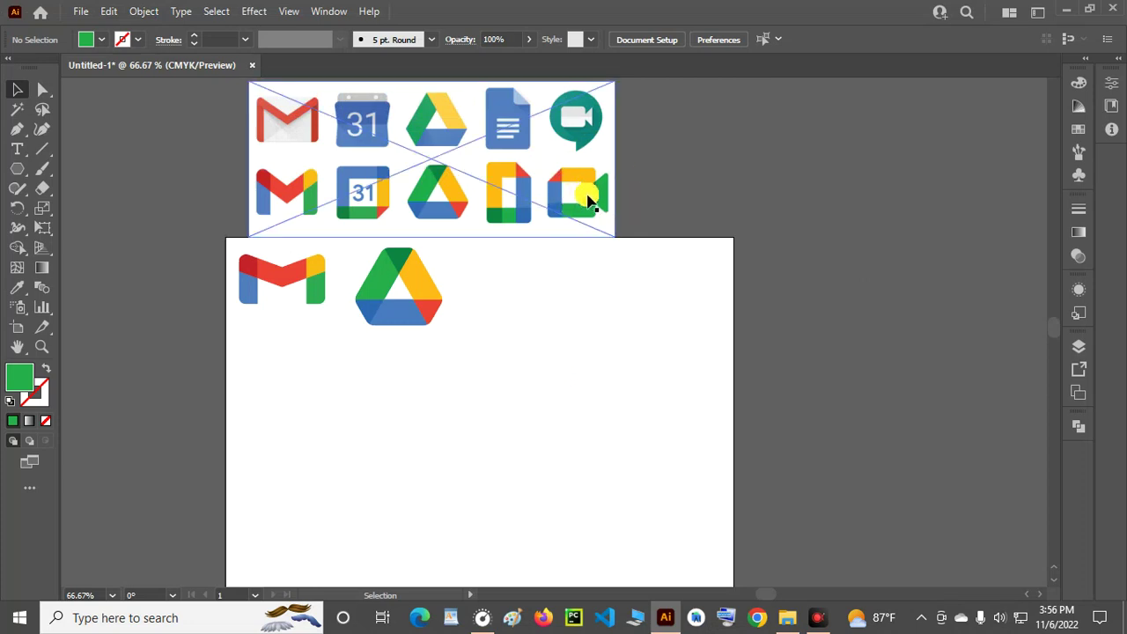